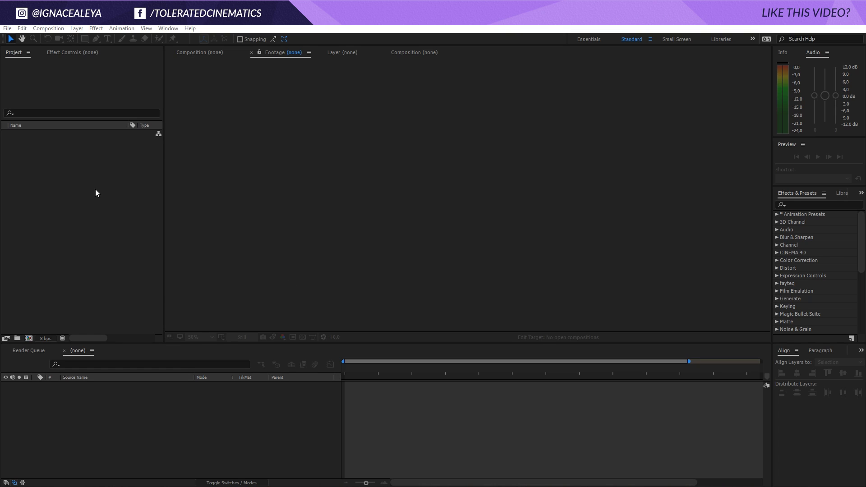
- Create a new empty project
click(57, 30)
click(56, 40)
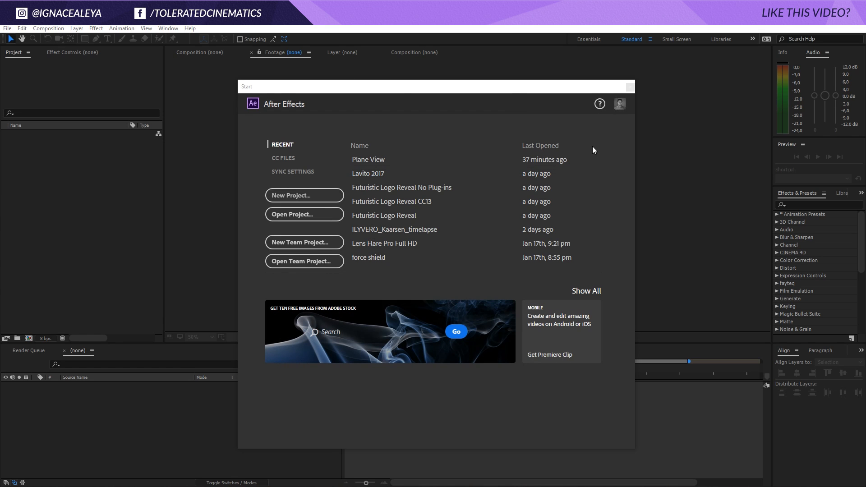
click(323, 197)
- Begin a new composition sized 1920 × 1080 px with a frame rate of 30 frames per second
click(48, 28)
click(47, 40)
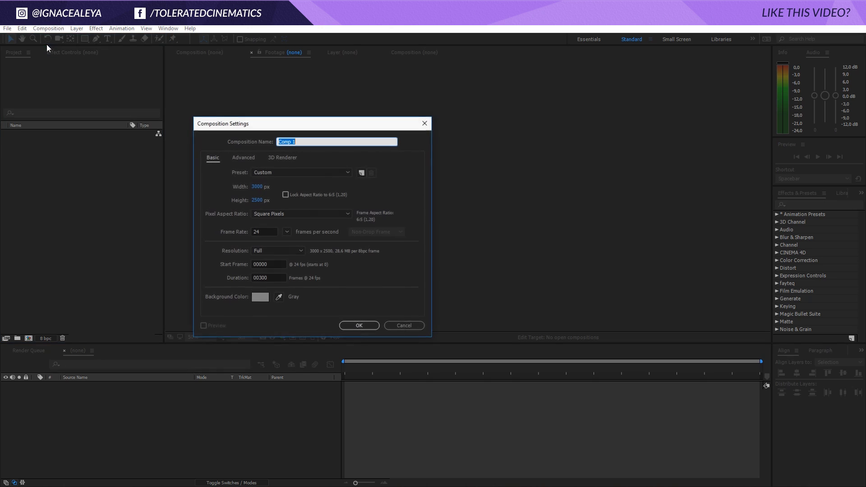
click(253, 185)
text(1920)
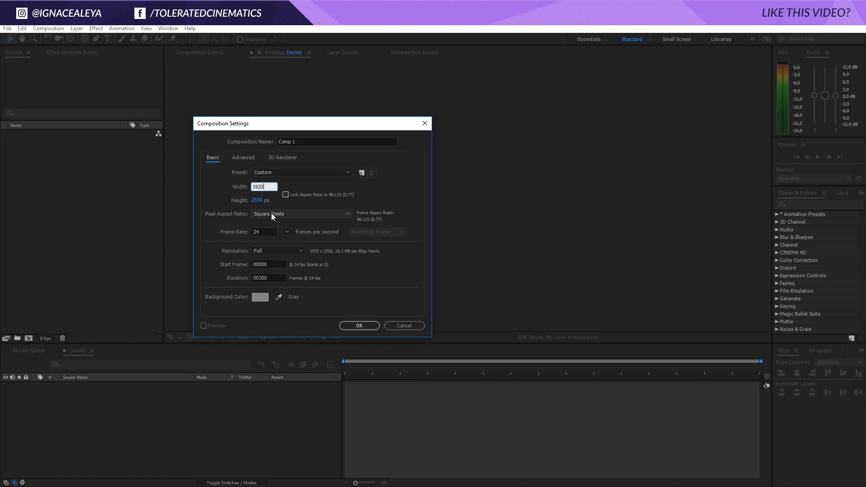
key(Tab)
text(1080)
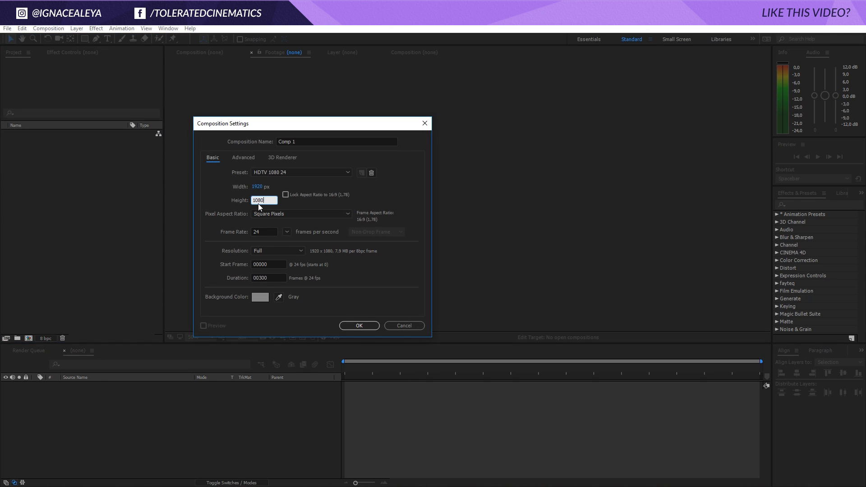
click(264, 231)
text(30)
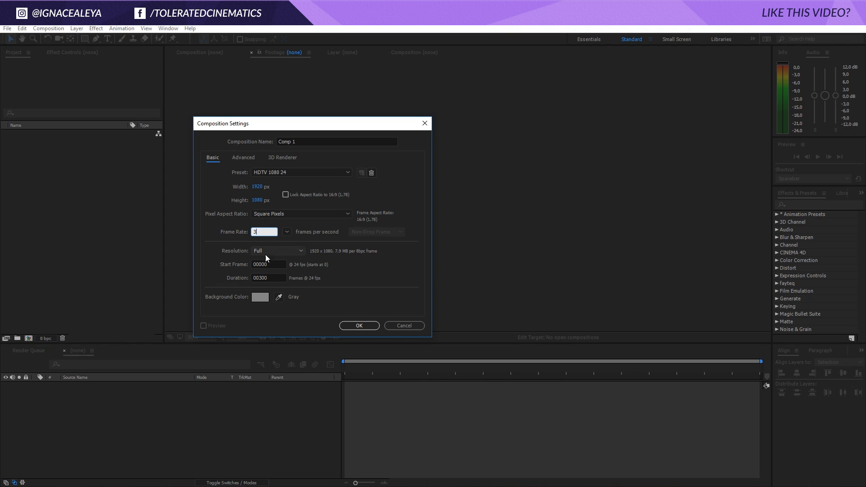
click(276, 276)
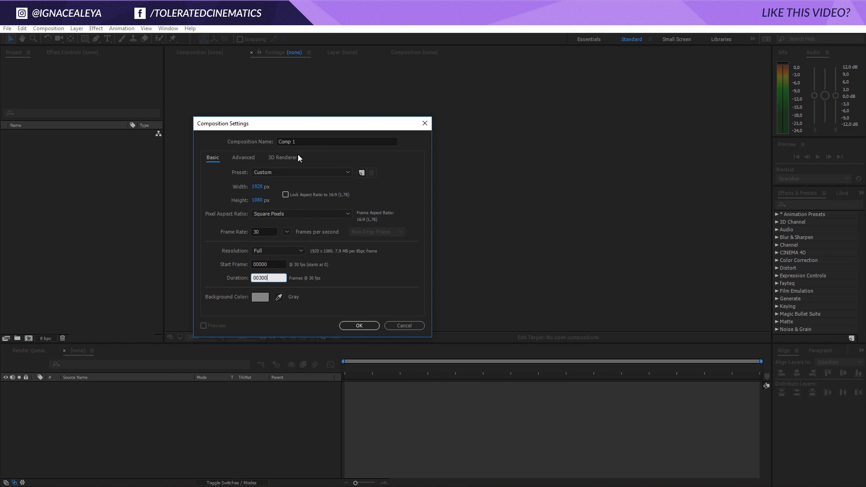
key(Tab)
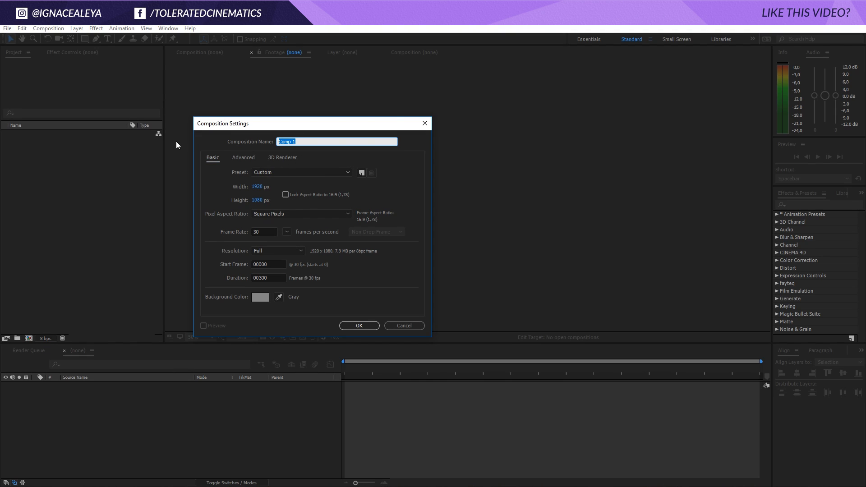
- Name the composition Main Comp, give it a black 000000 background, and create it
text(Main)
click(265, 301)
drag(234, 444, 207, 468)
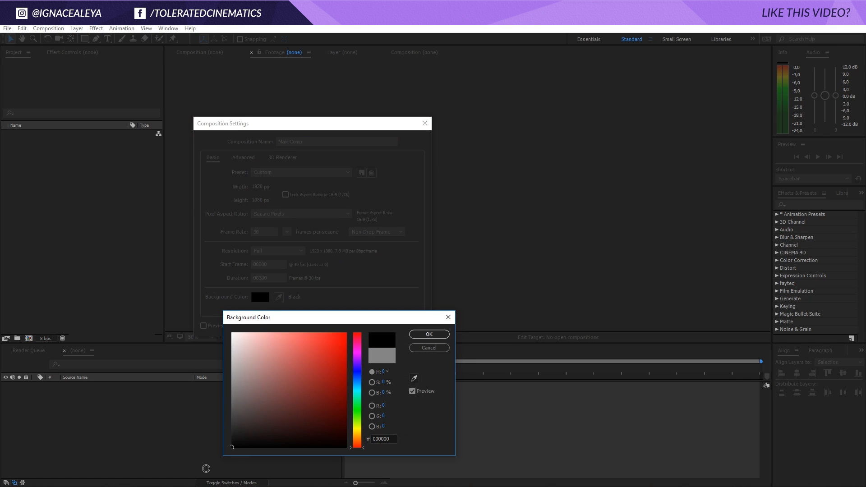
click(432, 336)
click(367, 325)
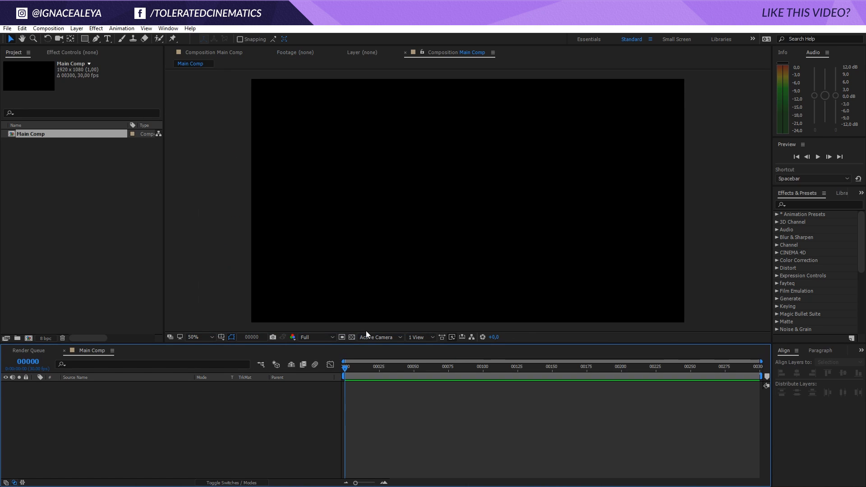
- Add a black solid layer named Mir to the composition
right_click(102, 411)
mouse_move(148, 320)
click(37, 345)
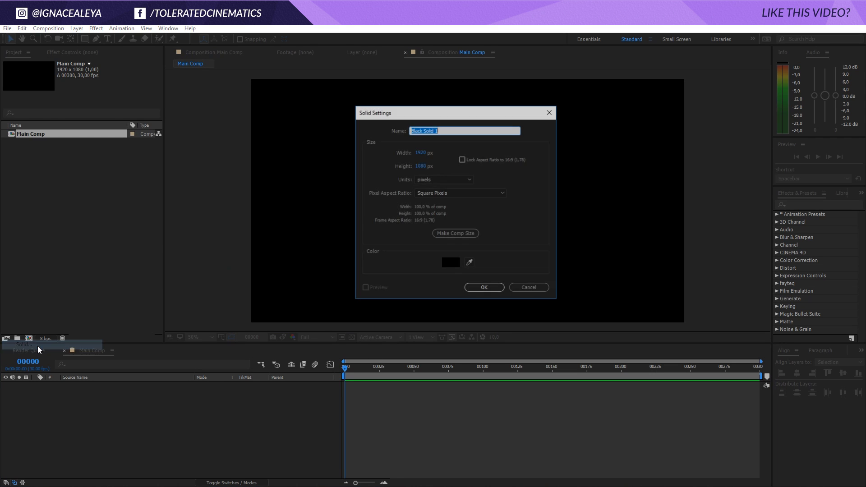
text(Mir)
key(Return)
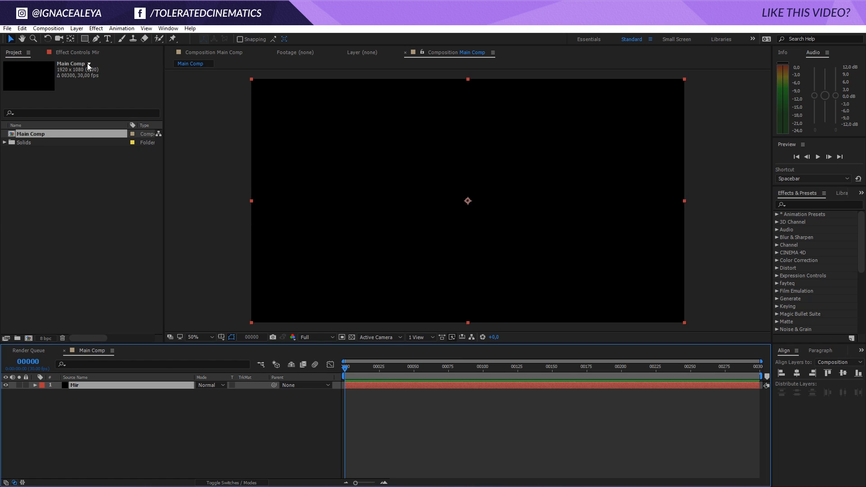
- Apply the Trapcode Mir effect to the Mir solid
click(96, 28)
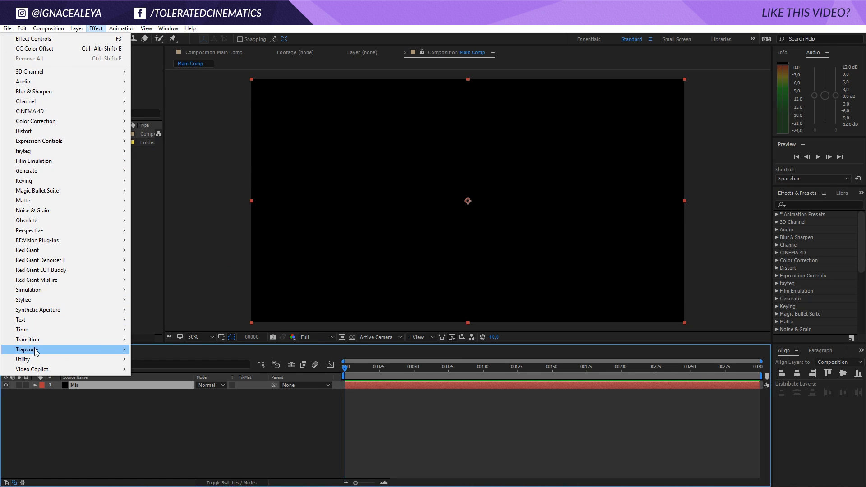
mouse_move(68, 349)
click(169, 397)
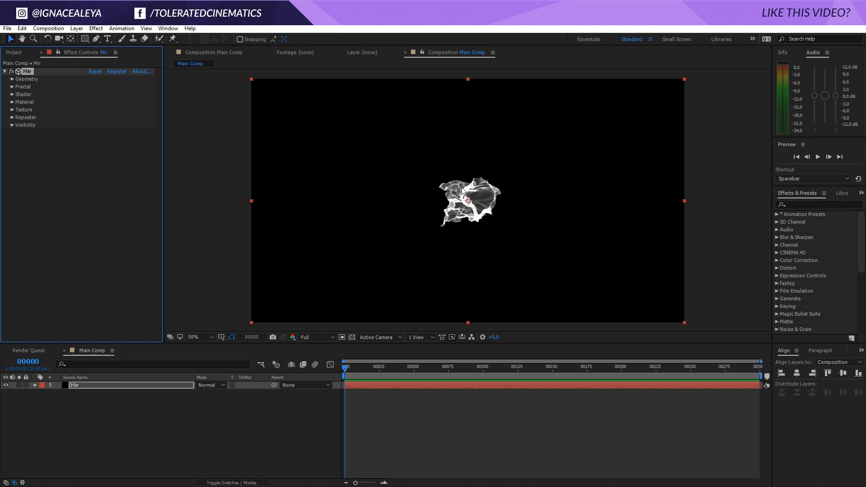
- Enlarge the Mir geometry to Size X 2120 and Size Y 1200 so it fills the frame
click(12, 79)
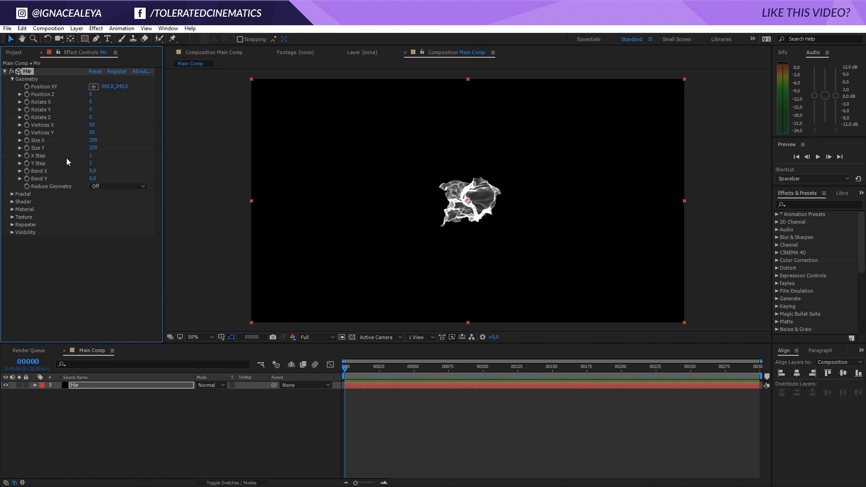
drag(93, 140, 185, 144)
drag(94, 149, 141, 148)
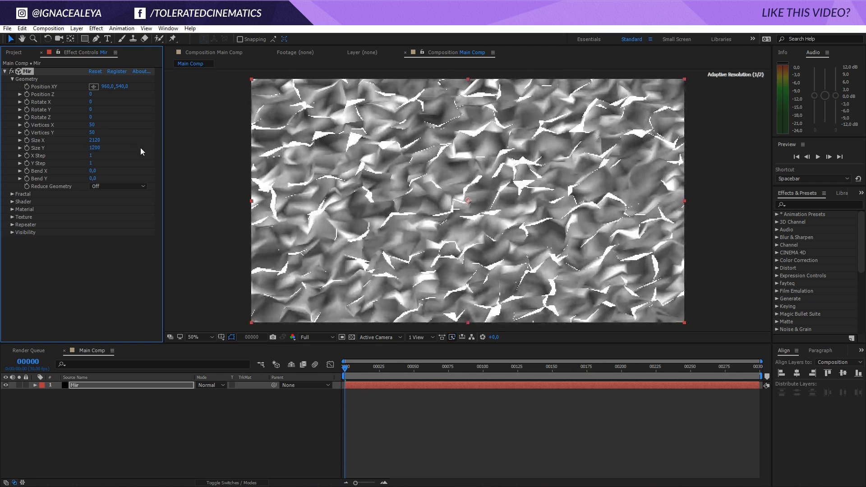
- Change the Mir effect's shader to Flat
click(12, 202)
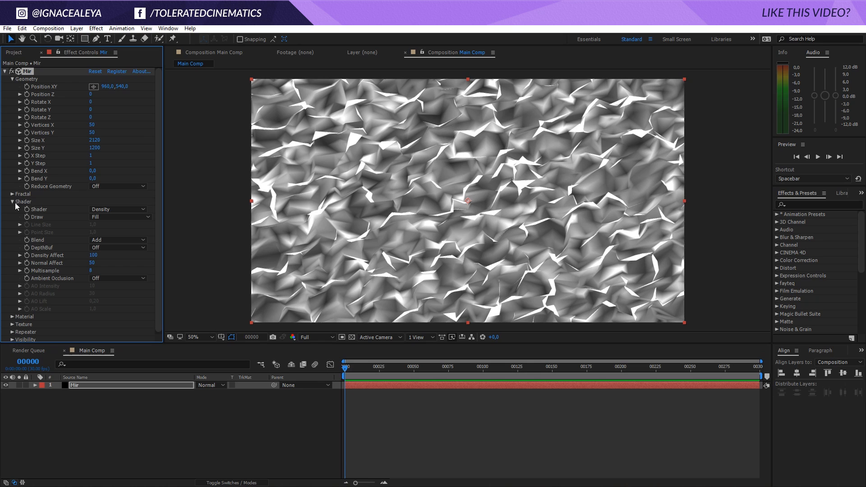
click(92, 208)
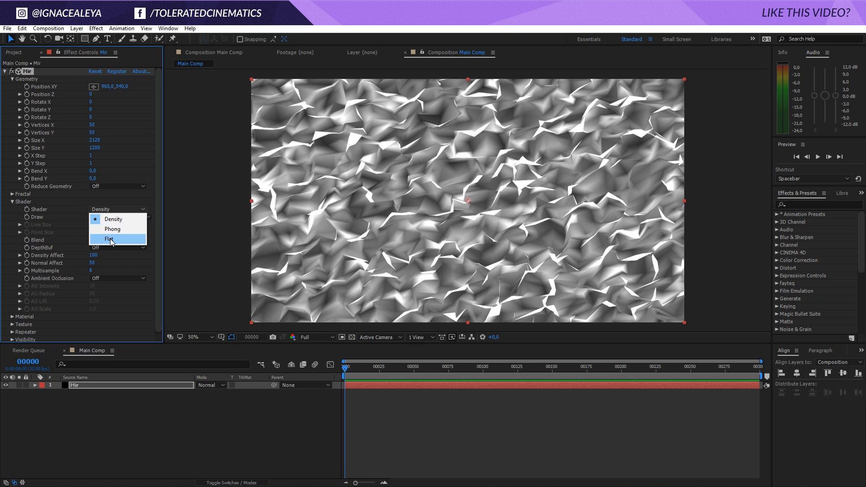
click(128, 238)
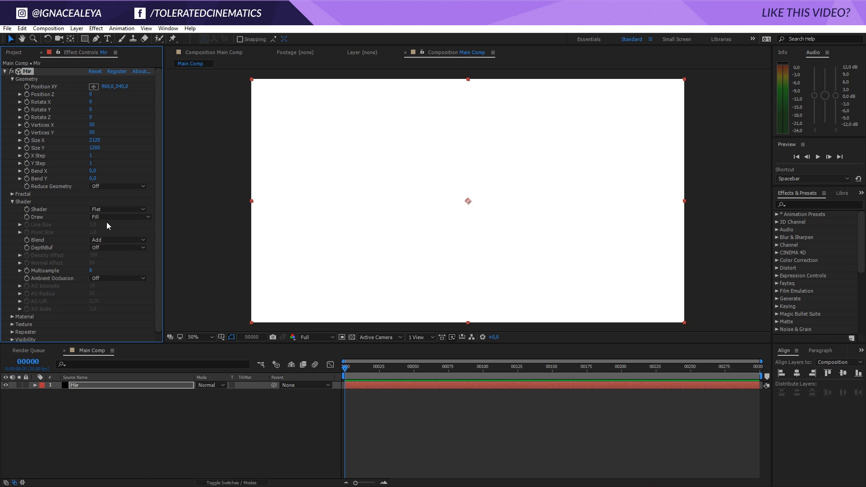
- Begin a new point light and change its color to a pale blue-white, E0EDF2
click(77, 28)
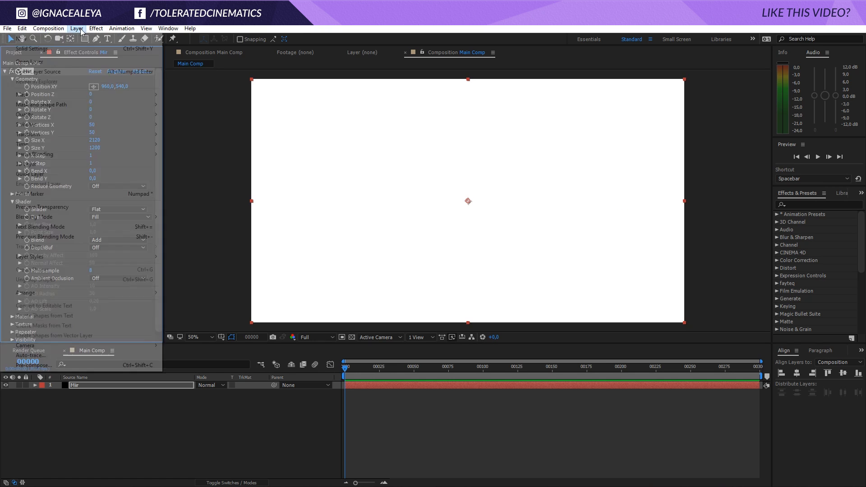
mouse_move(90, 37)
click(179, 59)
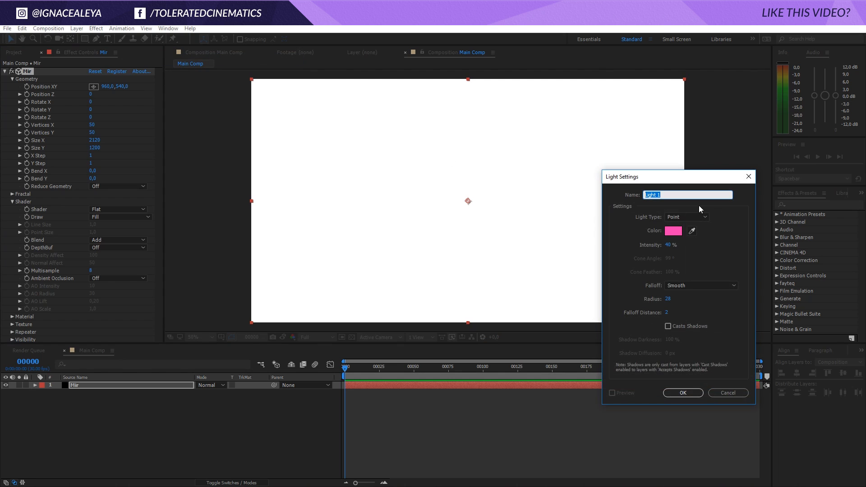
click(673, 231)
drag(237, 338, 210, 301)
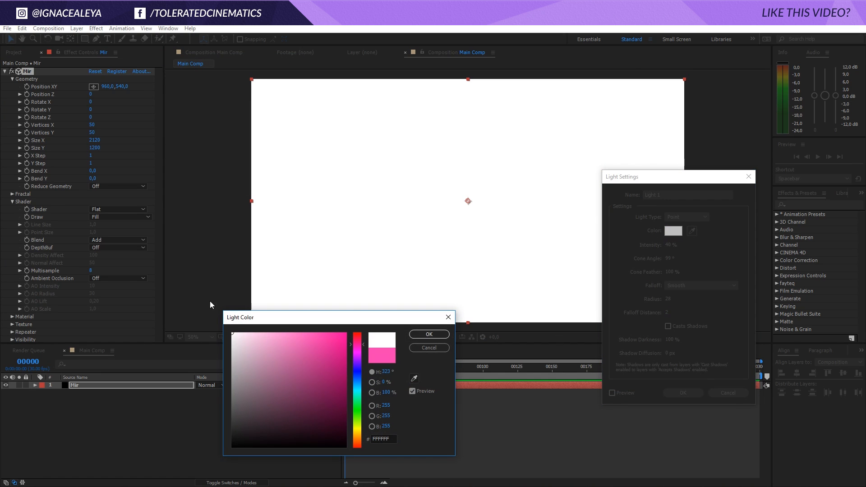
click(426, 336)
click(669, 232)
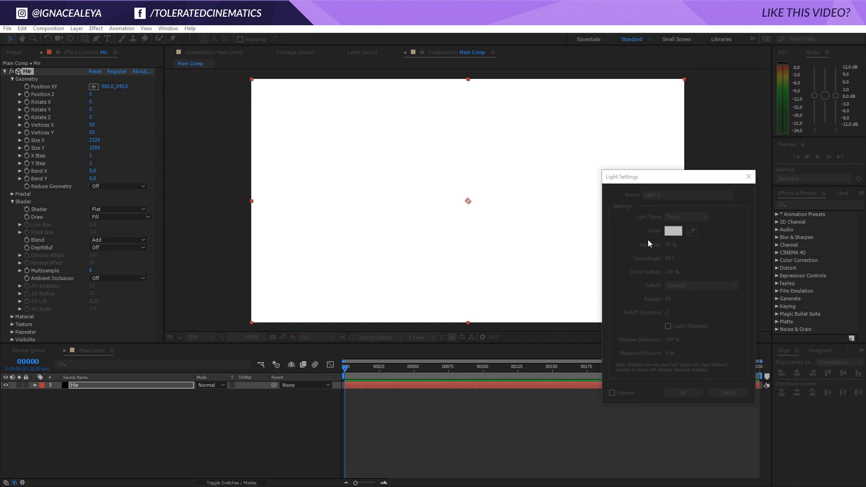
click(358, 385)
drag(244, 353, 240, 338)
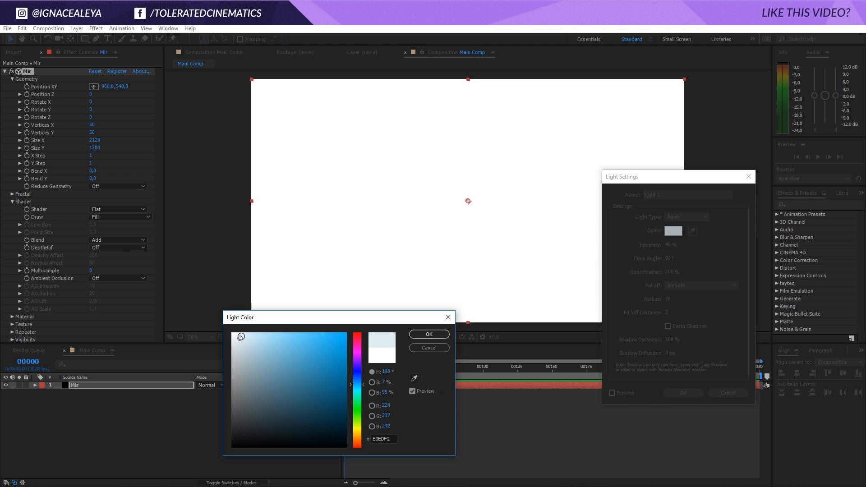
click(417, 334)
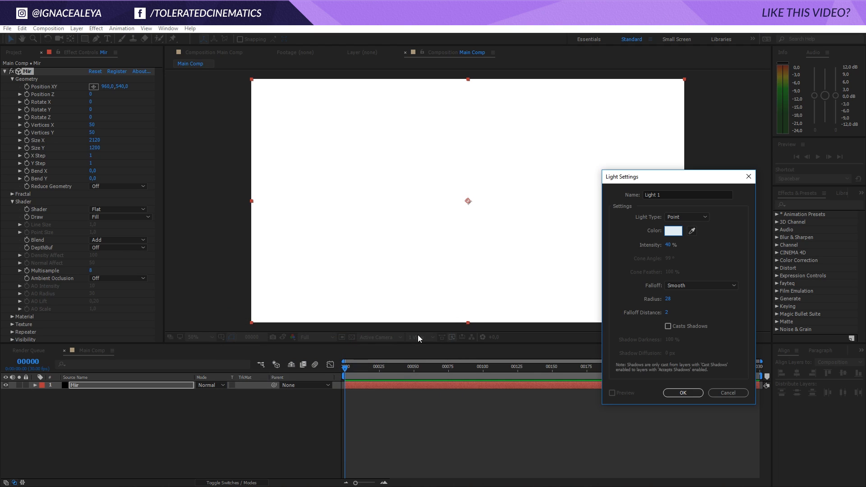
- Set the light's intensity to 60% and add it to the composition
click(668, 245)
text(60)
click(711, 250)
click(676, 393)
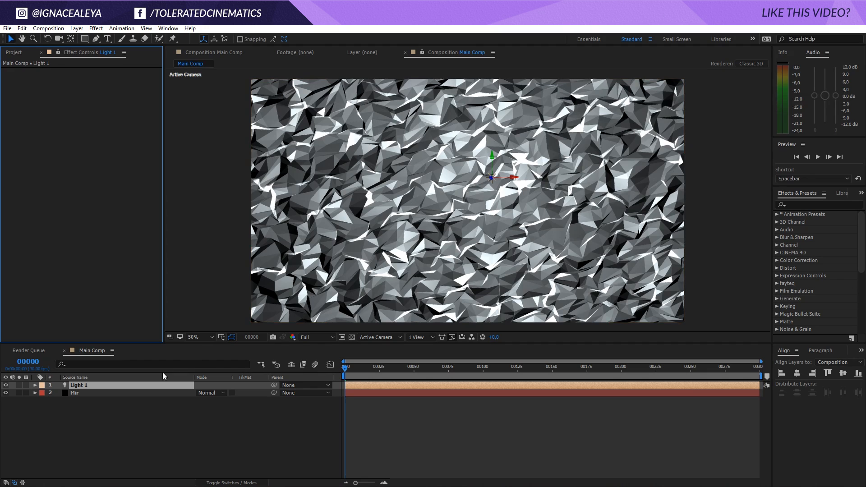
- Reduce the Mir layer's geometry to 10 Vertices X and 8 Vertices Y
click(104, 392)
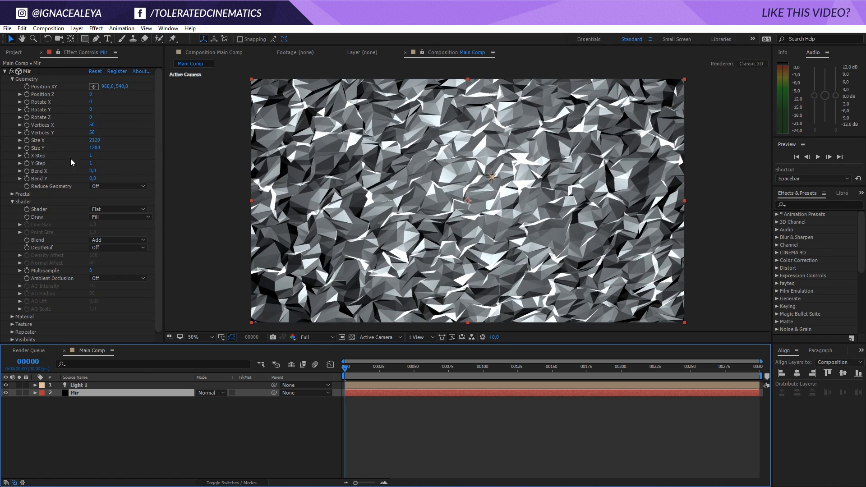
click(91, 126)
text(10)
click(92, 133)
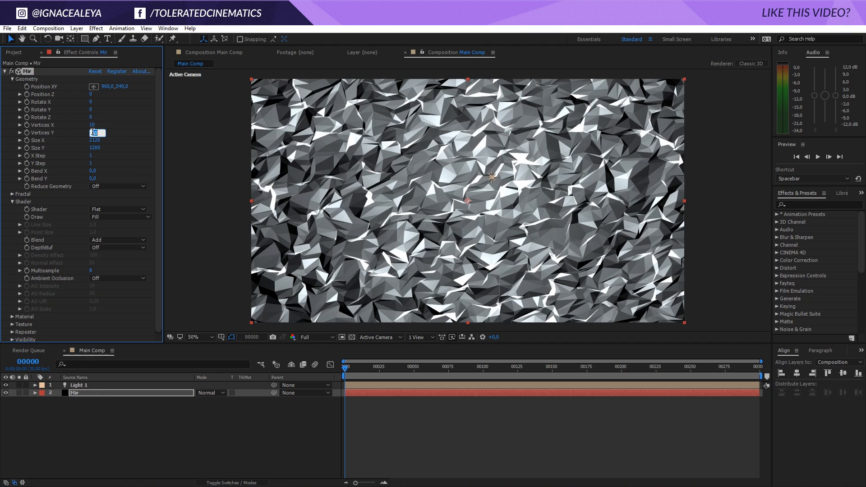
text(8)
key(Return)
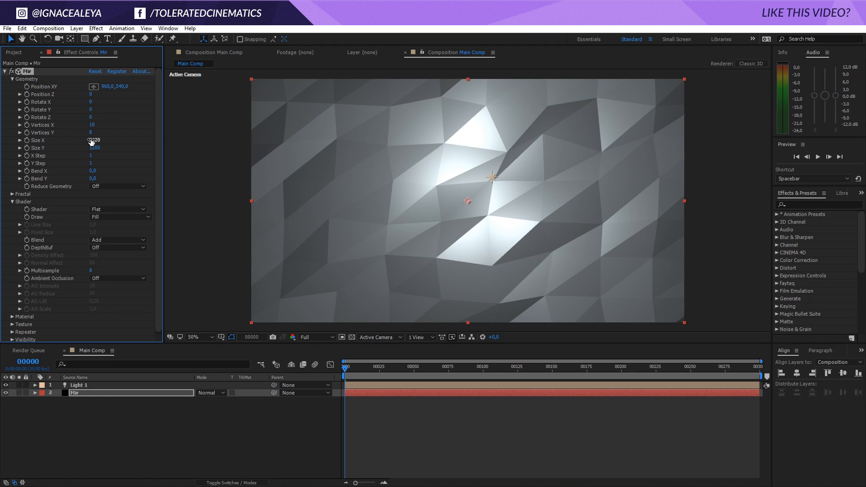
- Lower the Mir geometry to 7 Vertices X and 4 Vertices Y for larger polygons
click(93, 125)
text(7)
key(Tab)
text(4)
key(Return)
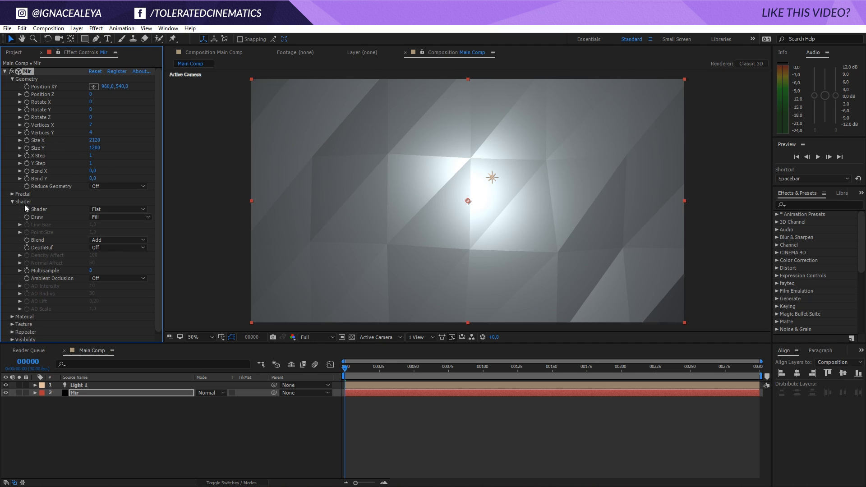
- Raise the Mir fractal's Amplitude Z to 432
click(13, 193)
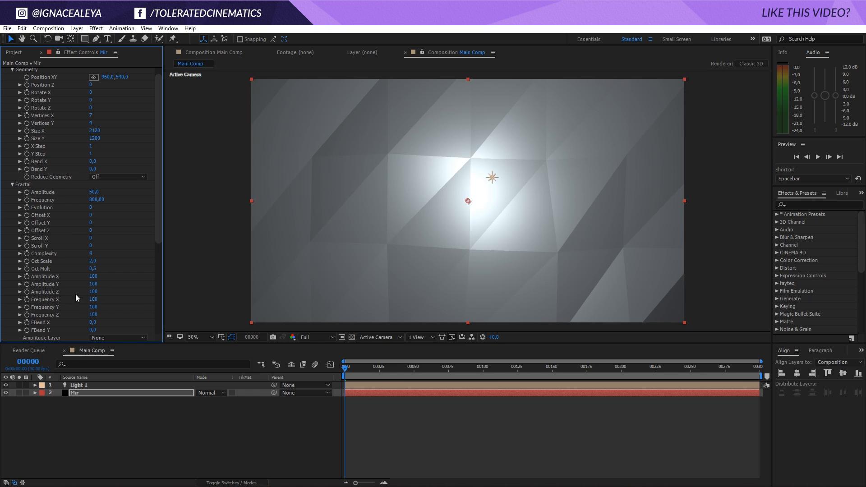
drag(93, 291, 367, 253)
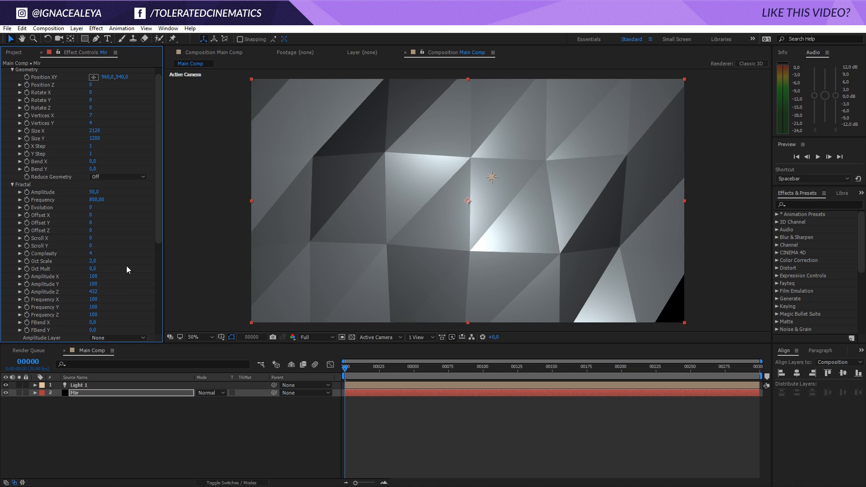
- Set the Mir material to the dark blue-grey colour 1A1B1D, with Specular 41 and Specular Shininess 12
scroll(128, 266, down, 5)
scroll(14, 247, down, 1)
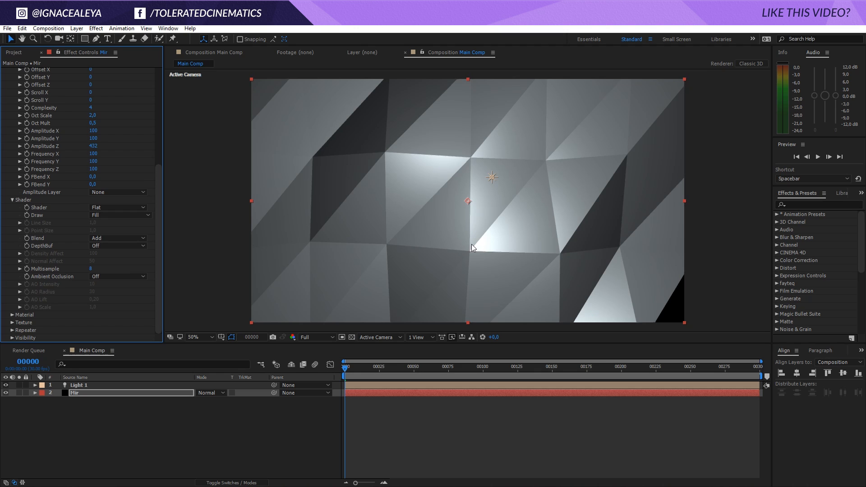
click(12, 314)
scroll(17, 289, down, 2)
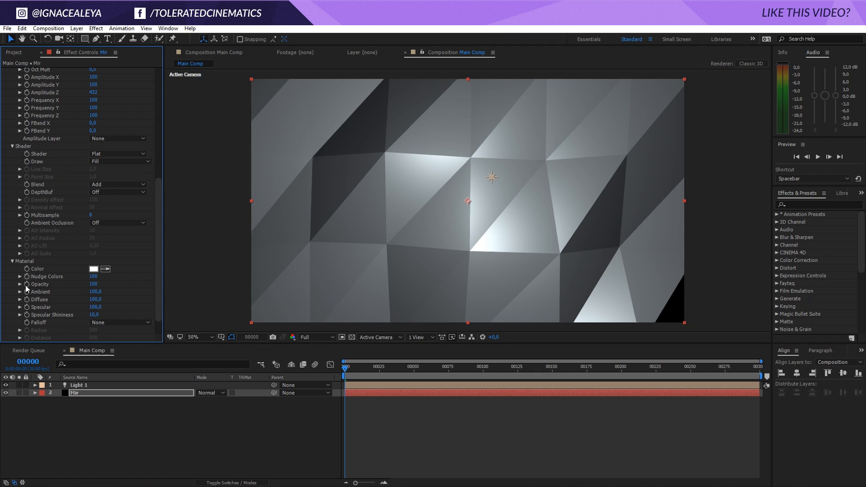
click(93, 268)
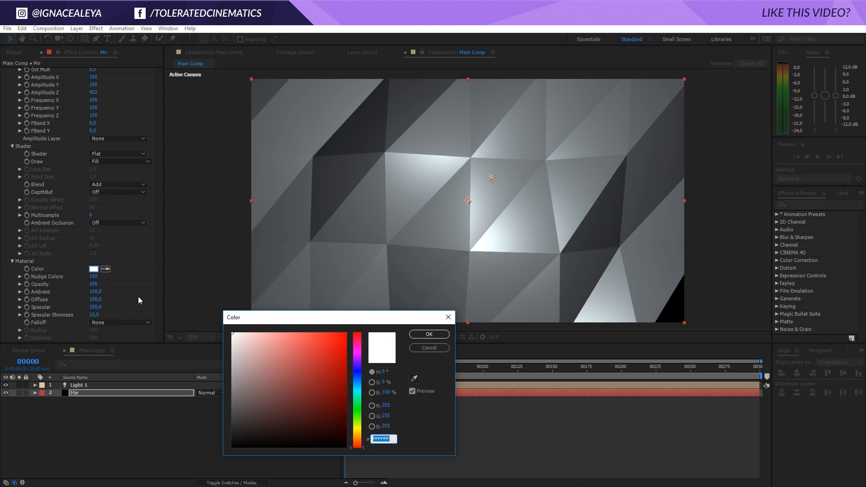
click(237, 433)
drag(238, 433, 243, 434)
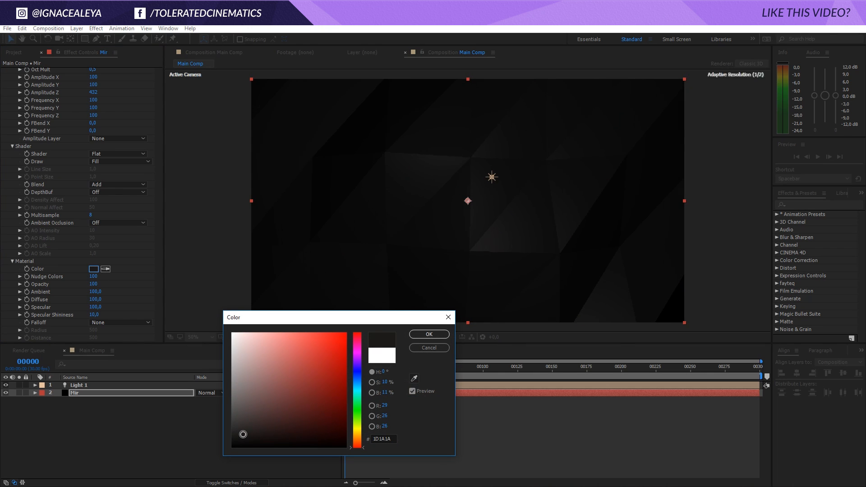
drag(359, 389, 358, 378)
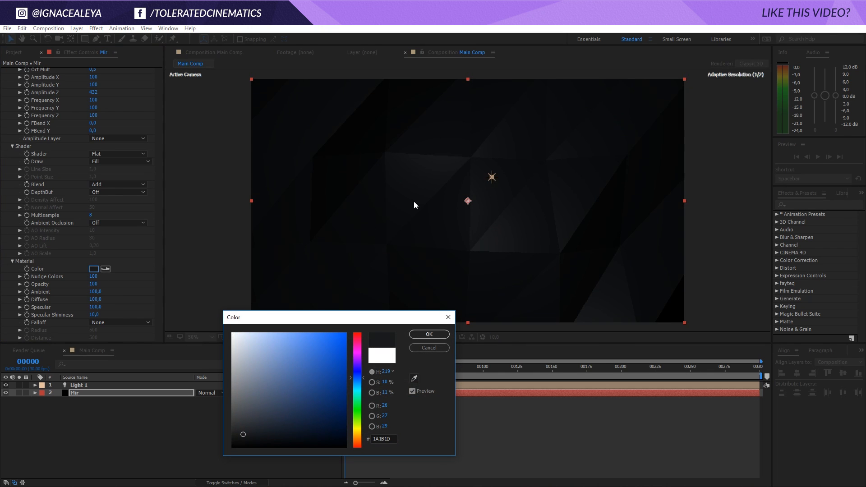
click(436, 335)
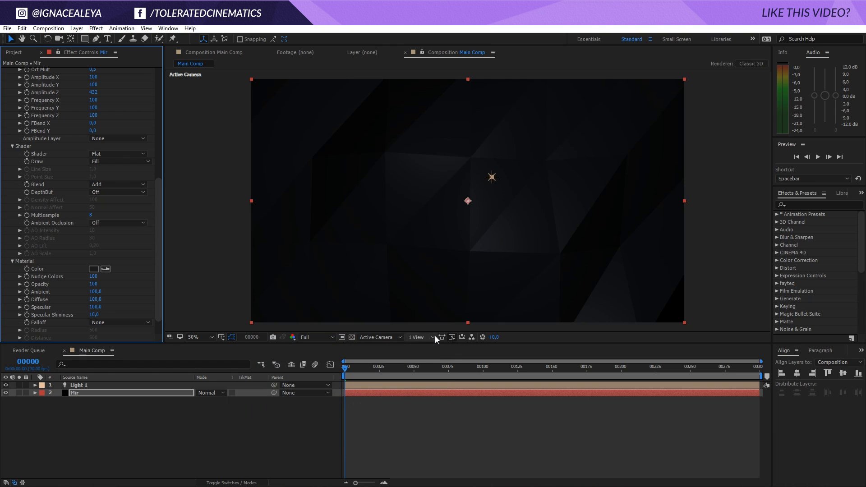
drag(97, 308, 75, 318)
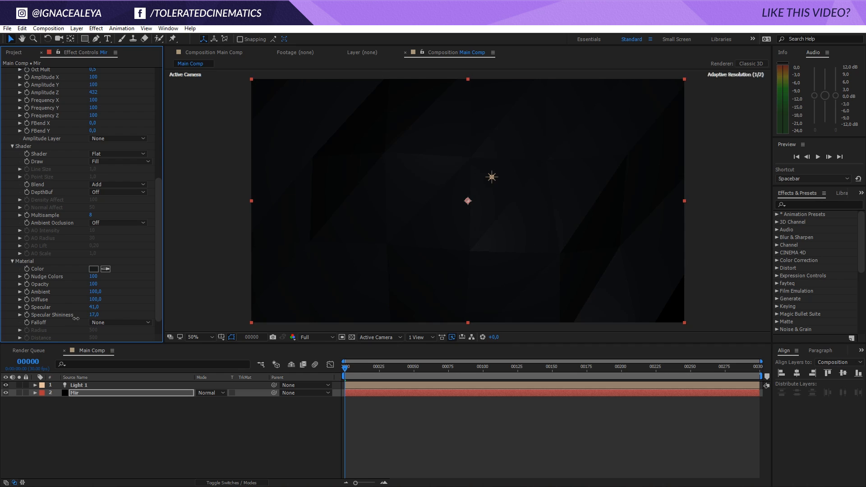
- Move Light 1 horizontally to just inside the left edge of the composition frame
click(75, 385)
click(514, 177)
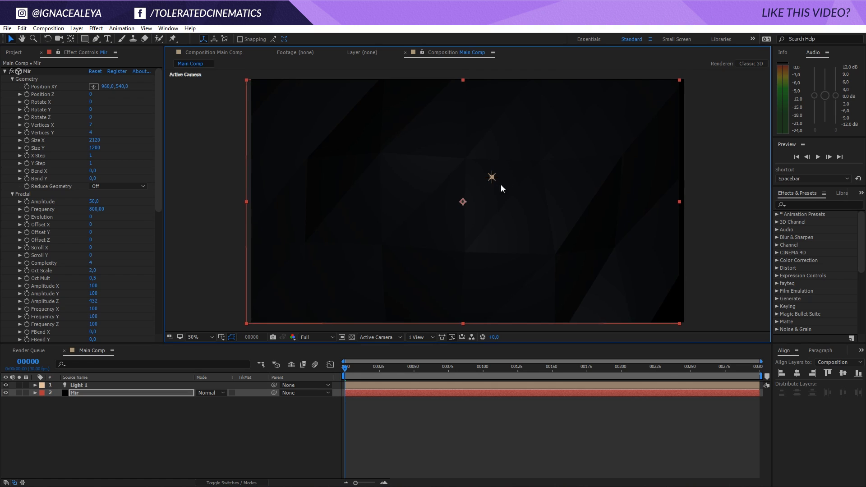
click(119, 384)
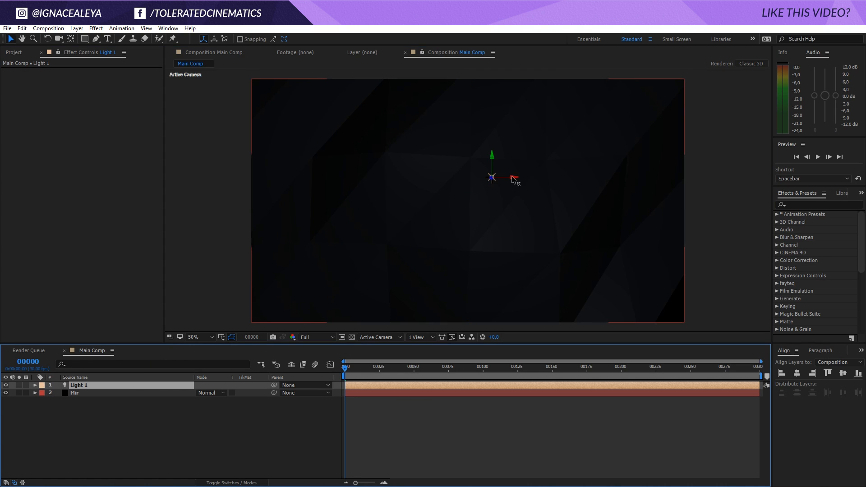
drag(518, 176, 339, 199)
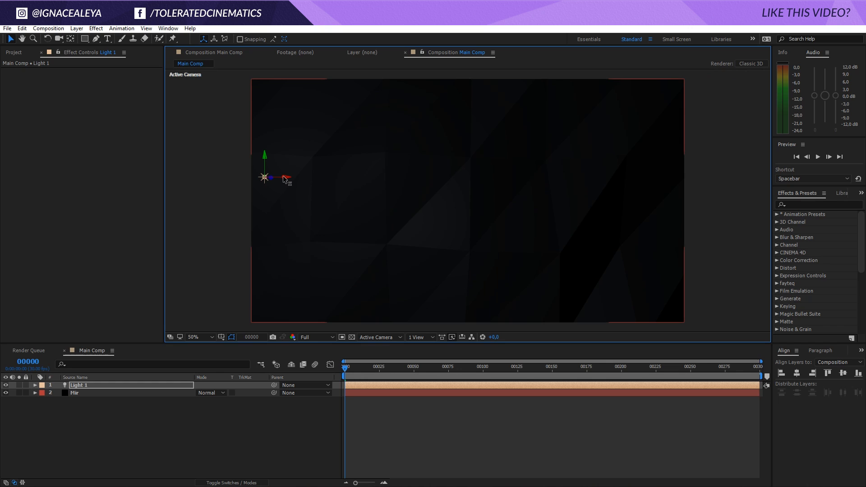
- Duplicate Light 1 and place the copy just outside the frame's right edge, slightly lower than the original
key(ctrl+d)
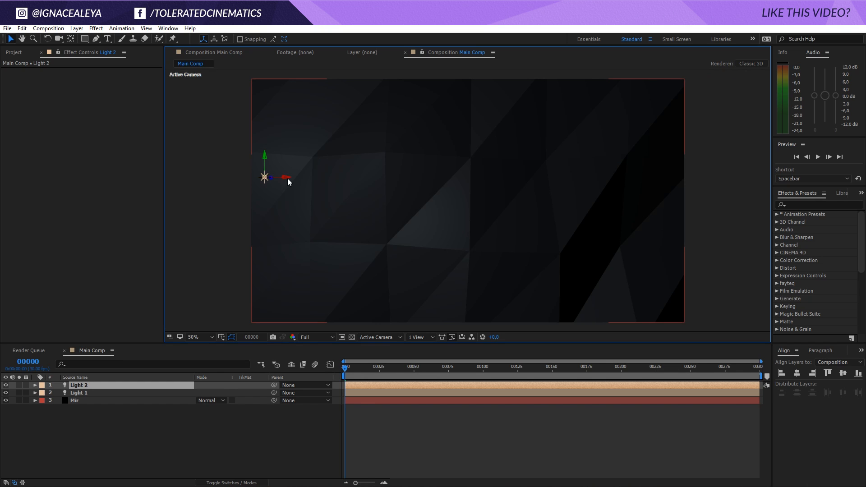
drag(302, 180, 628, 193)
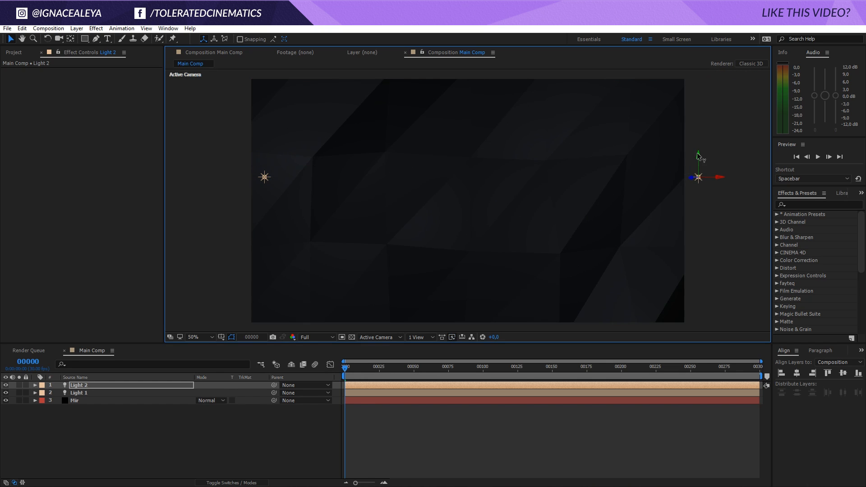
drag(697, 185, 589, 264)
- Reduce the intensity of Light 2 to 30% in its light settings
click(76, 28)
click(72, 46)
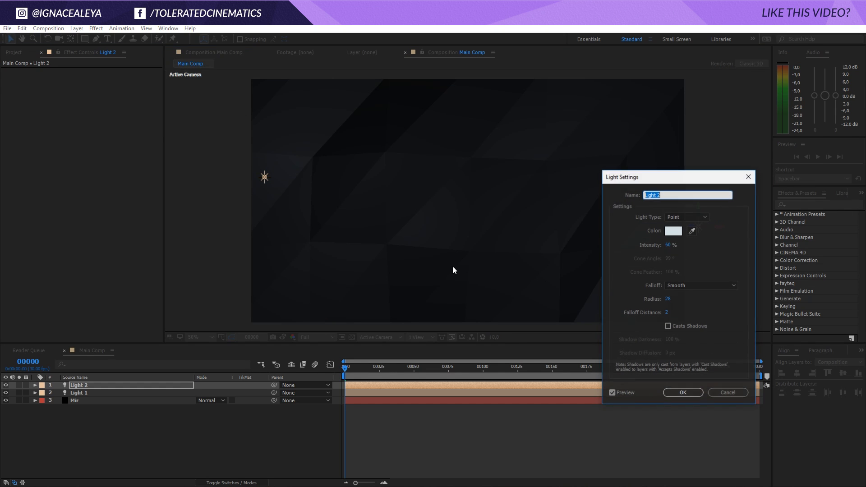
click(669, 245)
text(30)
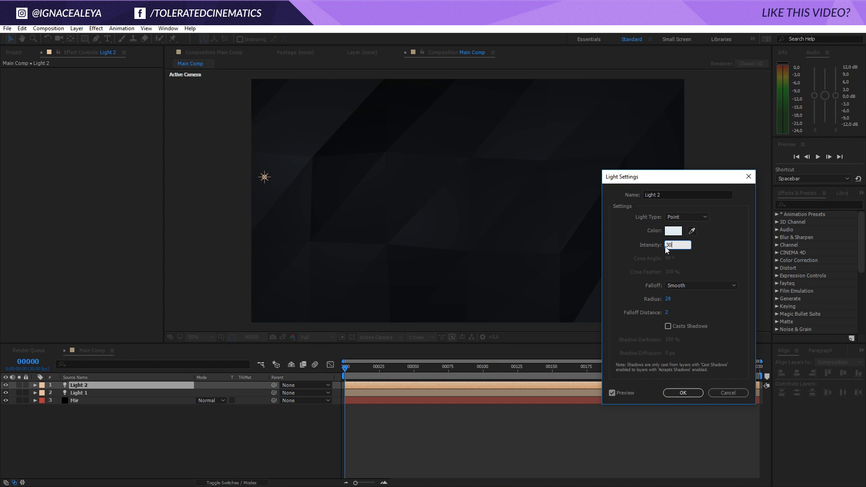
key(Return)
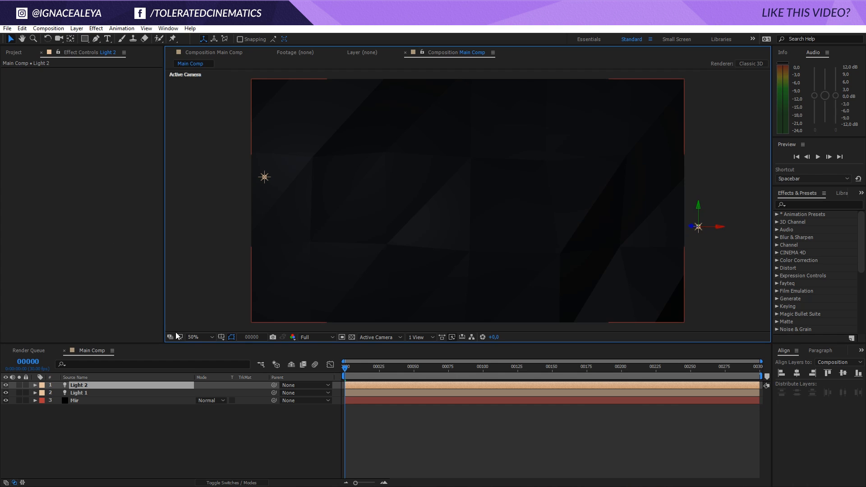
- Set the project's colour depth to 32 bits per channel (float)
click(11, 52)
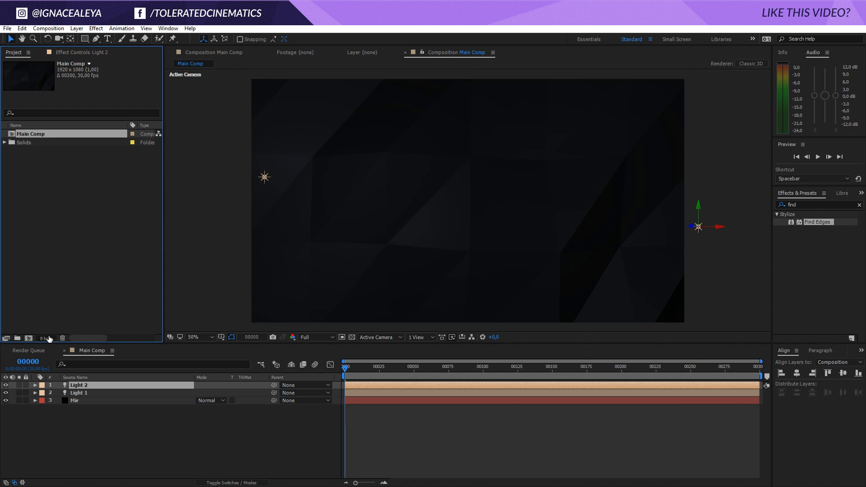
click(48, 338)
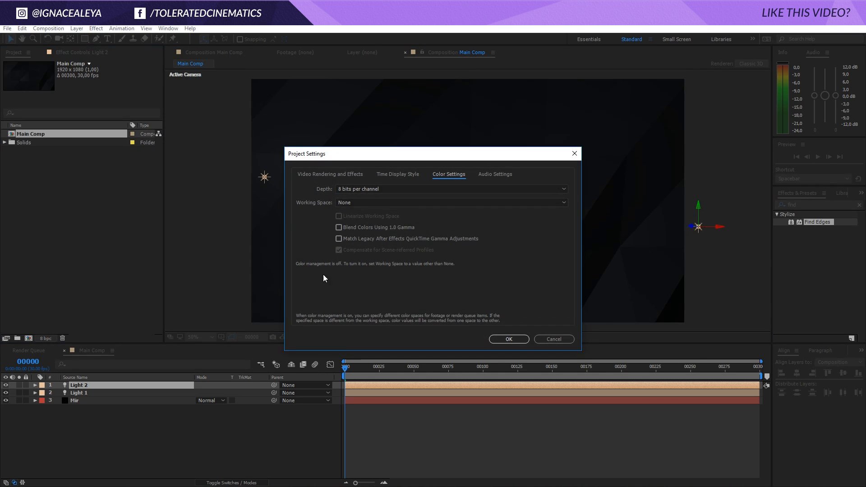
click(354, 189)
click(381, 220)
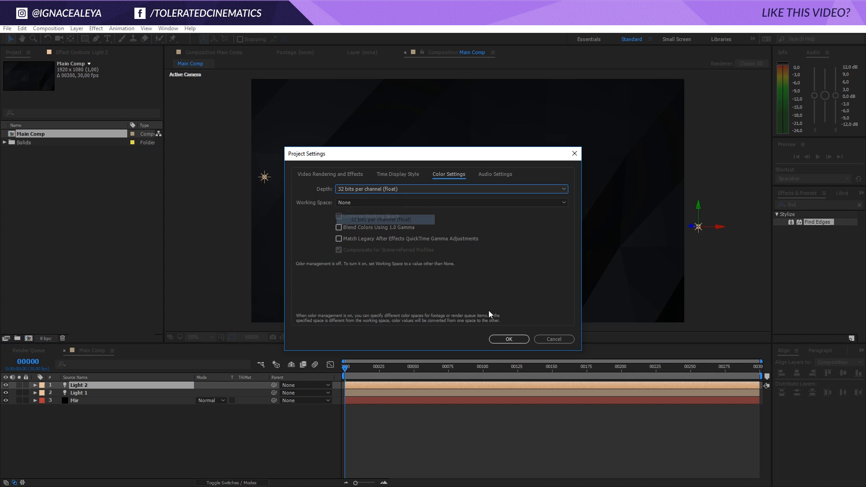
click(497, 338)
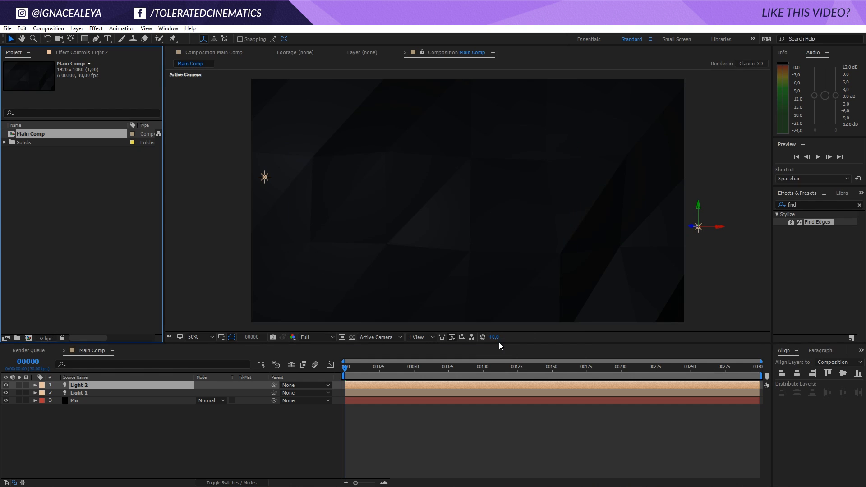
- Darken the Mir layer's material colour to 111213
click(91, 53)
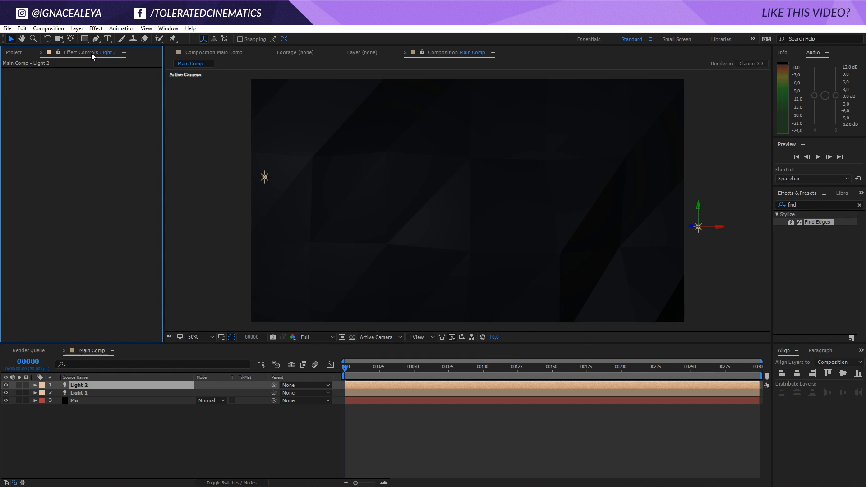
click(78, 401)
scroll(50, 266, down, 10)
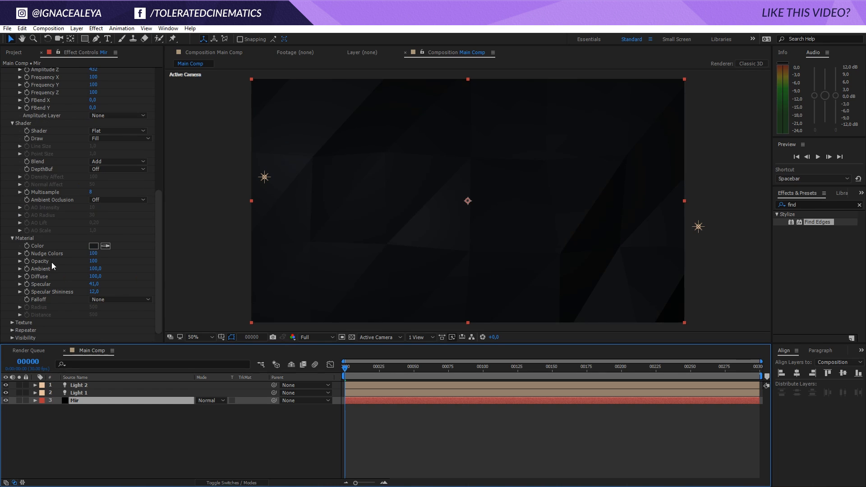
click(92, 246)
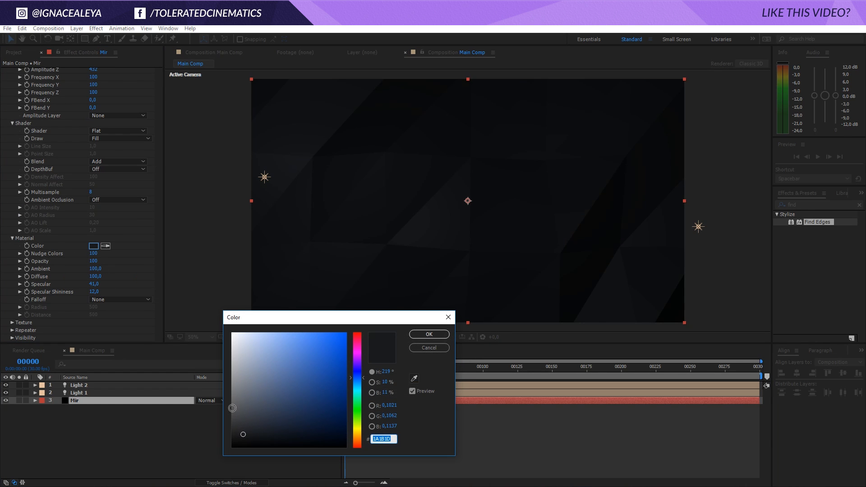
click(245, 438)
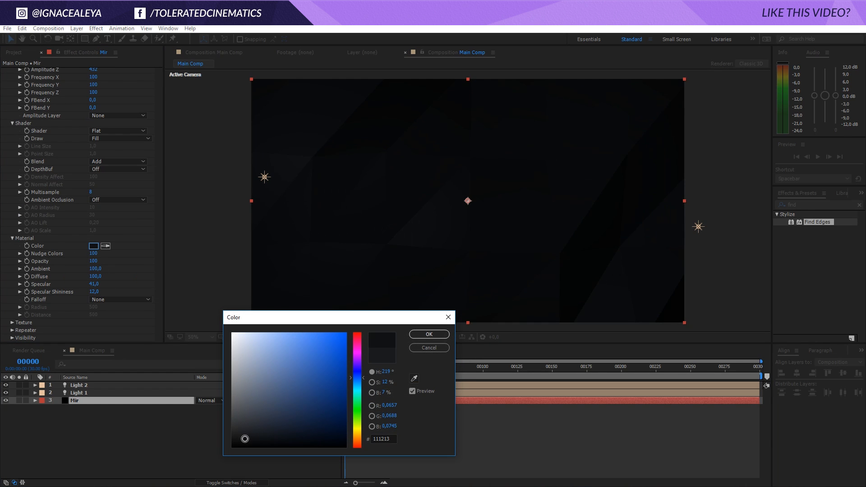
click(424, 336)
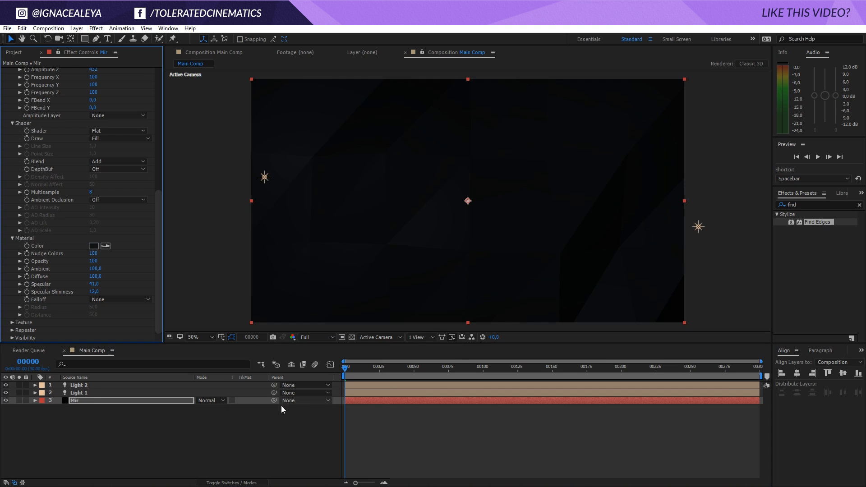
- Pre-compose both lights and the Mir layer into a new composition named Background MIR
click(229, 450)
key(ctrl+a)
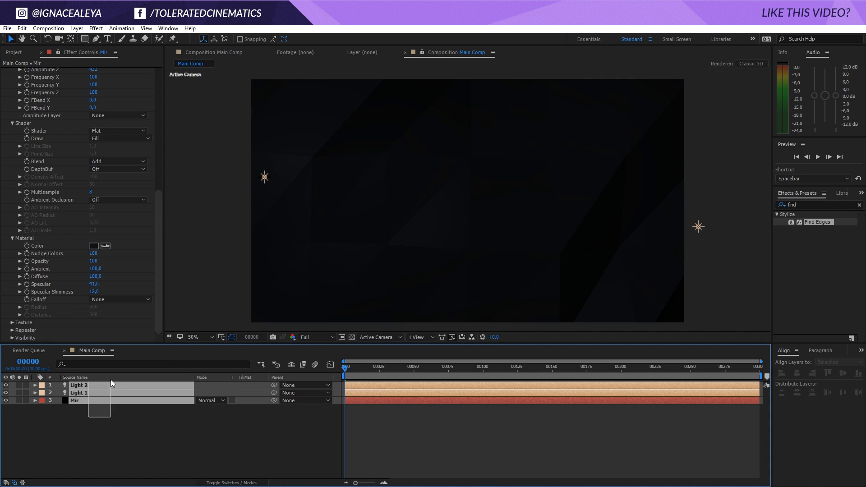
click(76, 29)
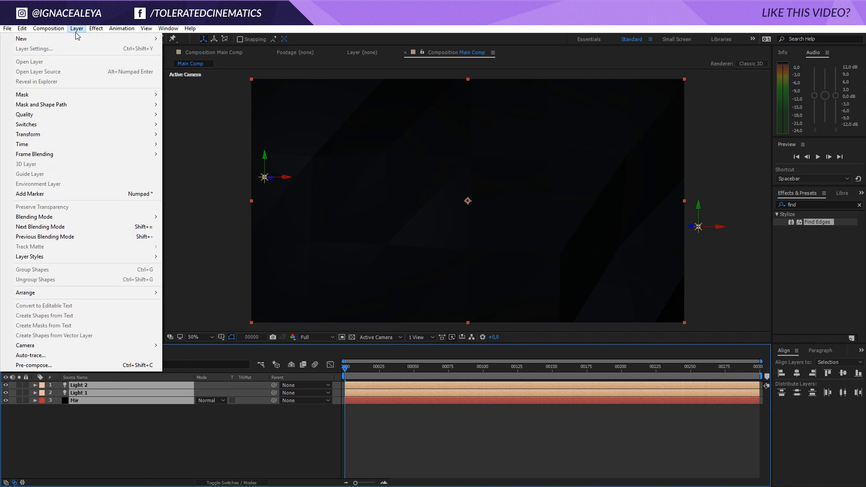
click(58, 366)
text(Backgro)
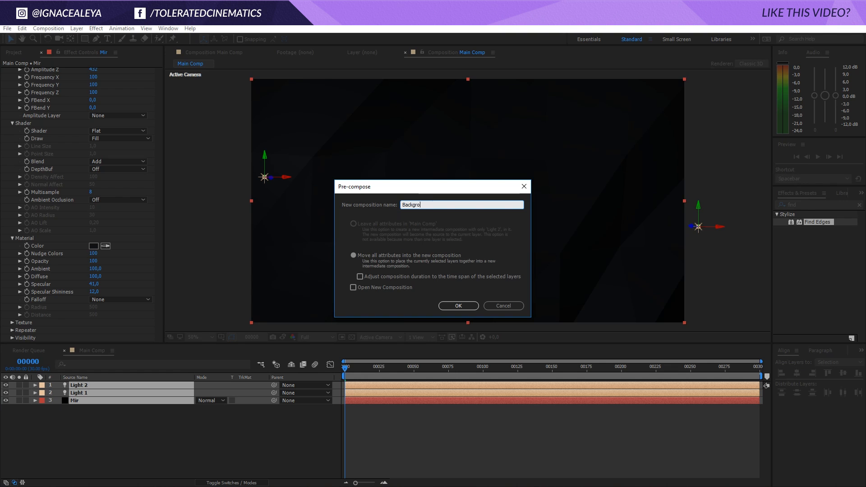
text(und MIR)
key(Return)
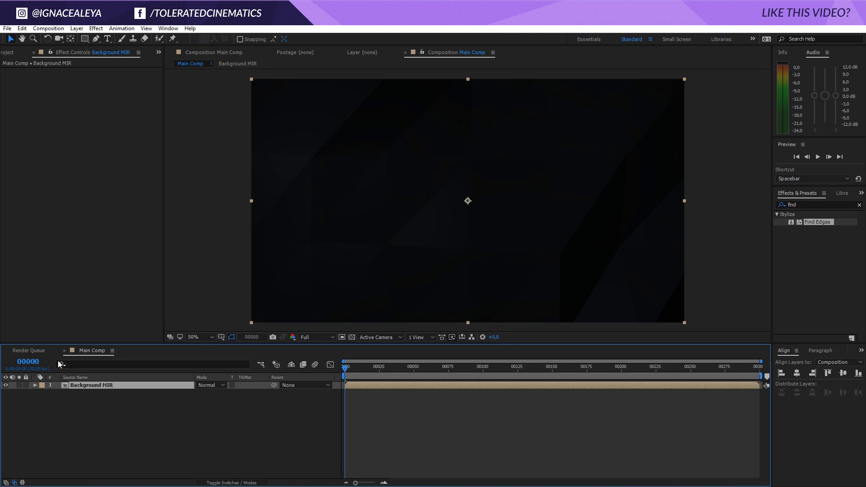
- Inside the Background MIR composition, set the Mir material's Falloff to Smooth with a Radius of 1160
click(72, 405)
double_click(88, 385)
click(74, 400)
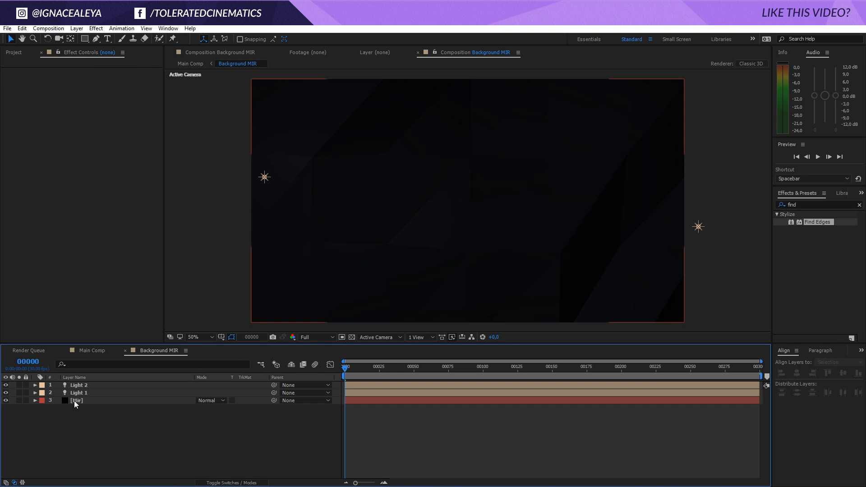
scroll(320, 253, up, 1)
drag(302, 201, 494, 226)
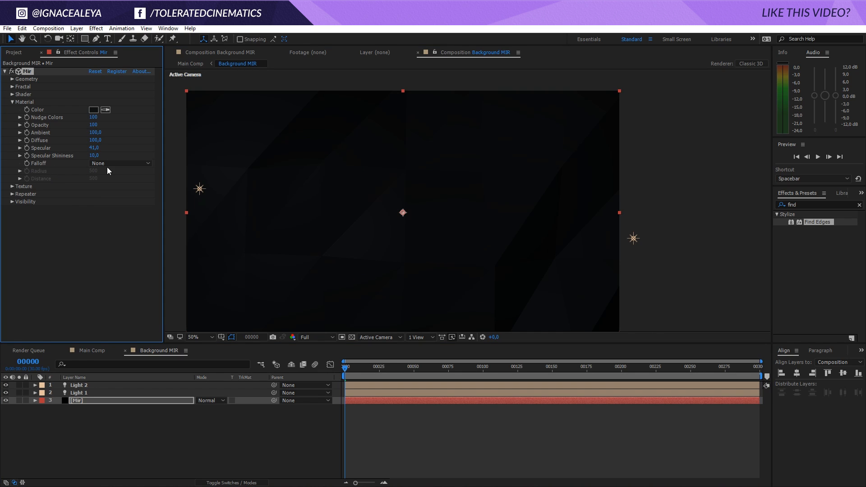
click(108, 164)
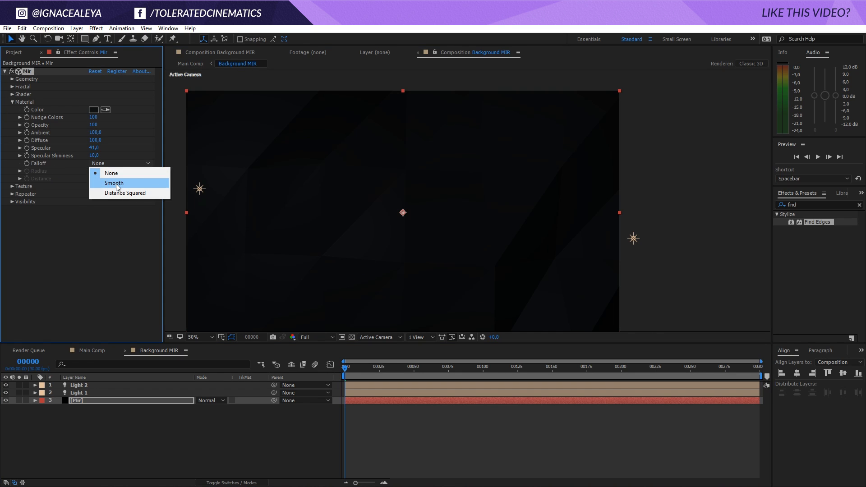
click(116, 184)
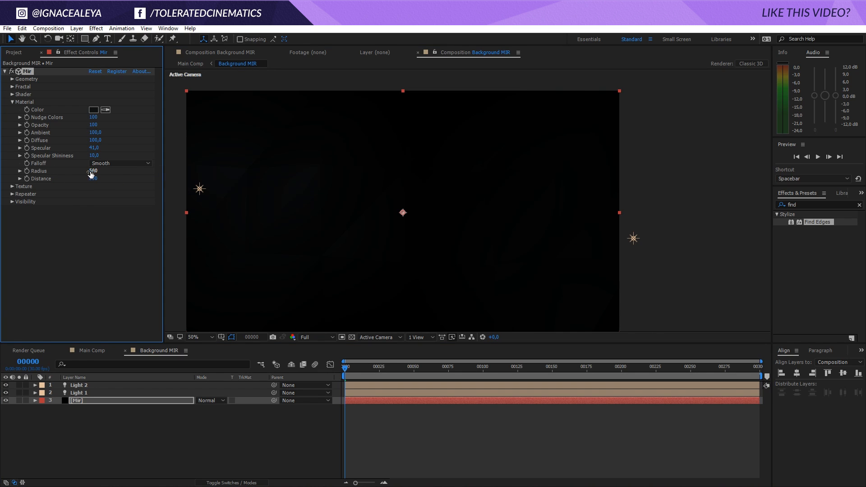
drag(121, 172, 156, 180)
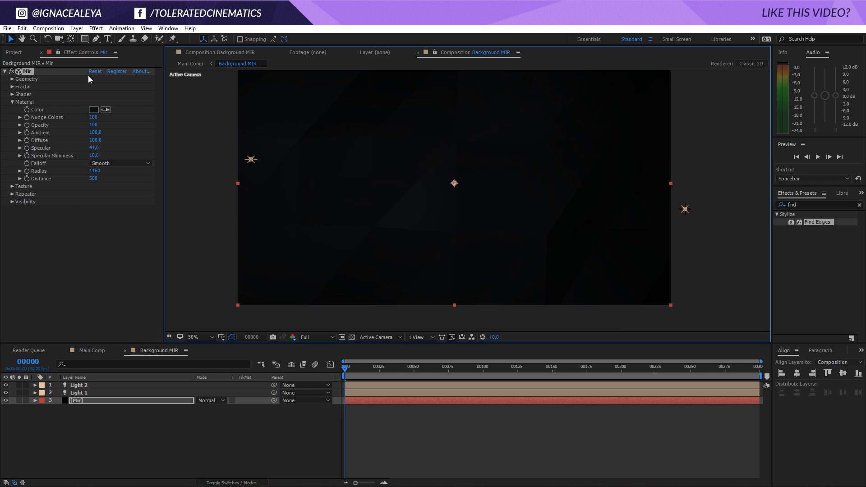
- Apply the Noise effect to the Mir layer with an Amount of Noise of 1%
click(96, 28)
mouse_move(63, 213)
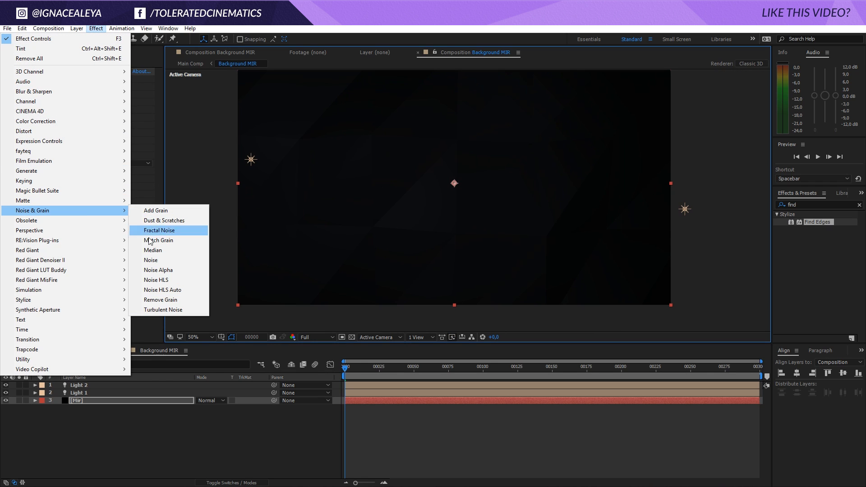
click(150, 265)
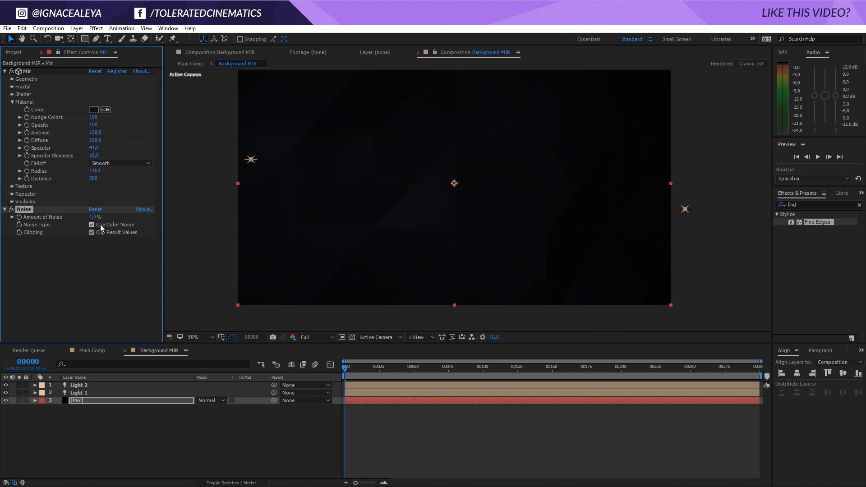
- Examine the noise and shading of the Mir background close up
key(slash)
key(h)
drag(260, 248, 435, 198)
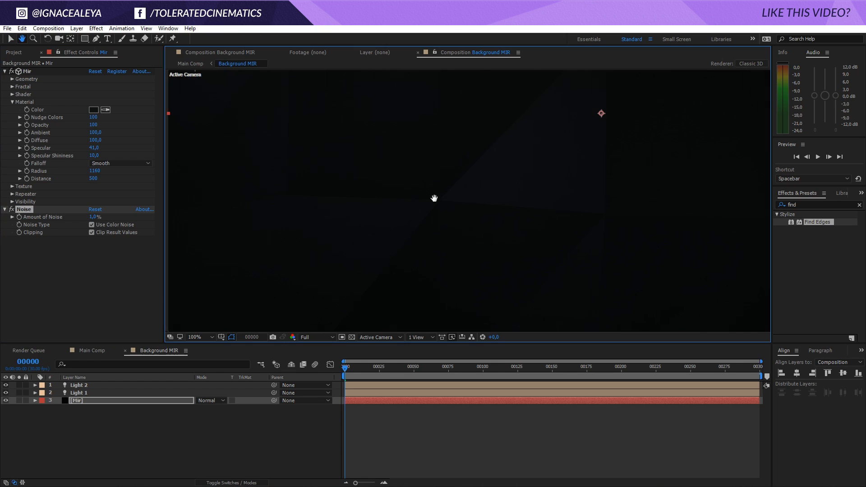
mouse_move(505, 178)
mouse_down()
mouse_move(604, 184)
mouse_move(611, 195)
mouse_move(565, 201)
mouse_move(453, 254)
mouse_move(568, 239)
mouse_move(559, 183)
mouse_move(587, 185)
mouse_move(461, 218)
mouse_up()
scroll(454, 218, down, 1)
key(space)
drag(464, 172, 440, 209)
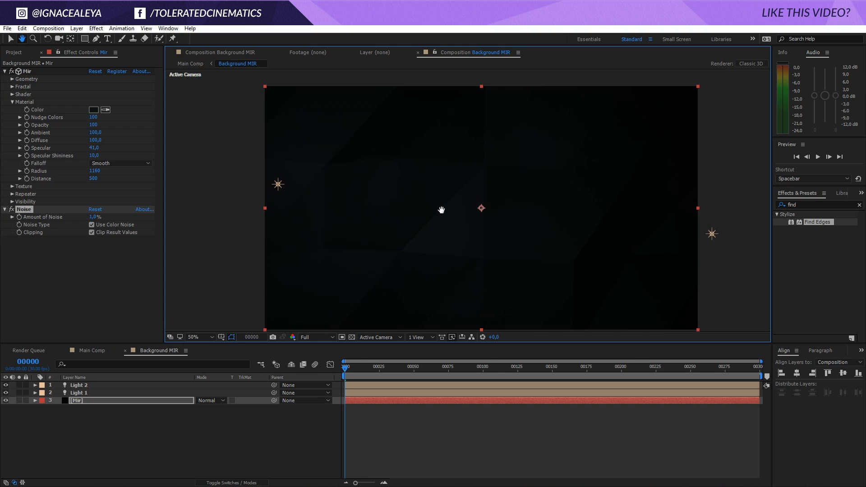
- In Main Comp, duplicate the Background MIR layer and select the upper copy
click(90, 351)
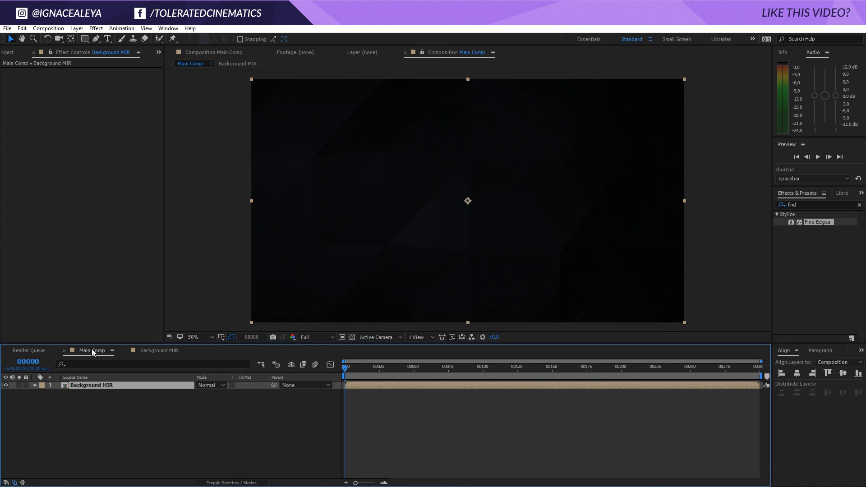
click(96, 385)
key(ctrl+d)
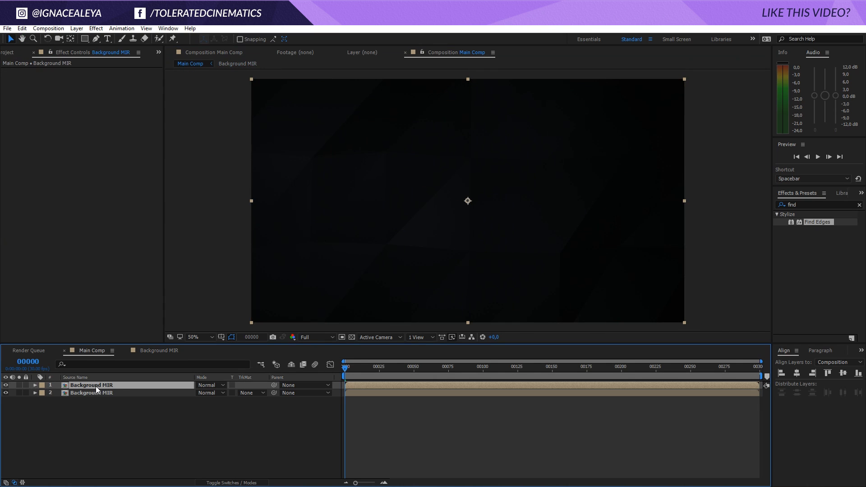
click(207, 384)
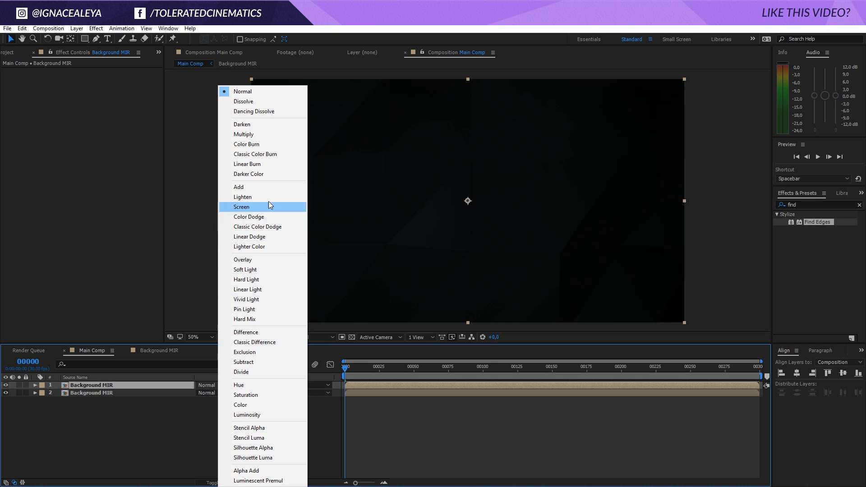
click(117, 402)
click(117, 386)
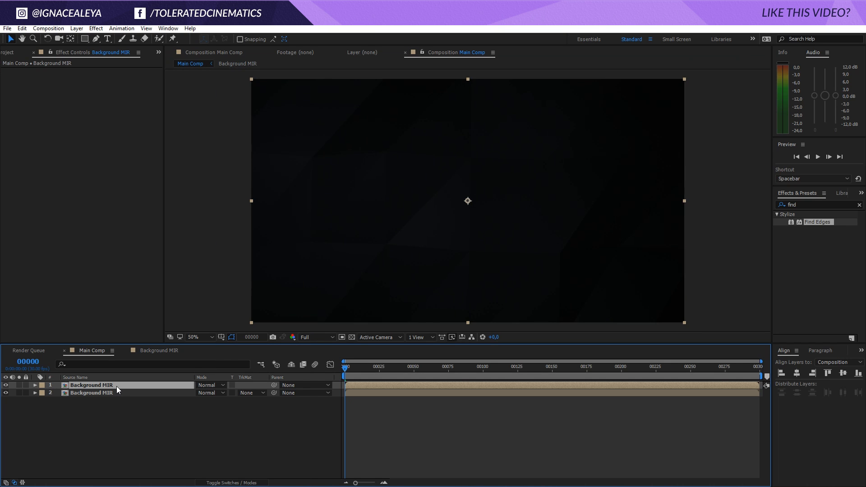
- Apply an inverted Find Edges effect to the upper Background MIR layer and set its blending mode to Add
drag(827, 224, 121, 214)
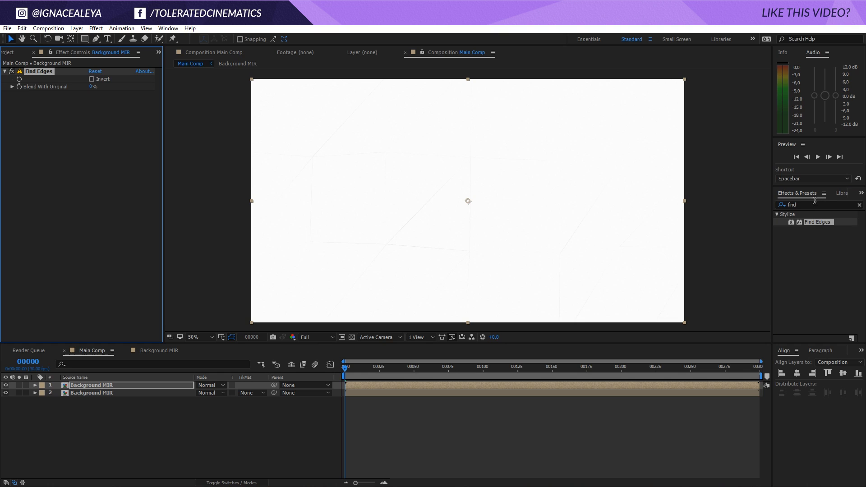
click(92, 79)
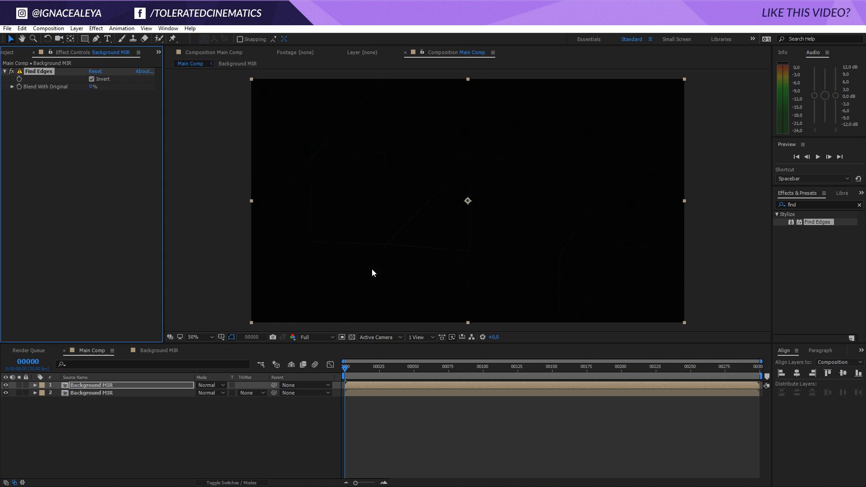
click(216, 386)
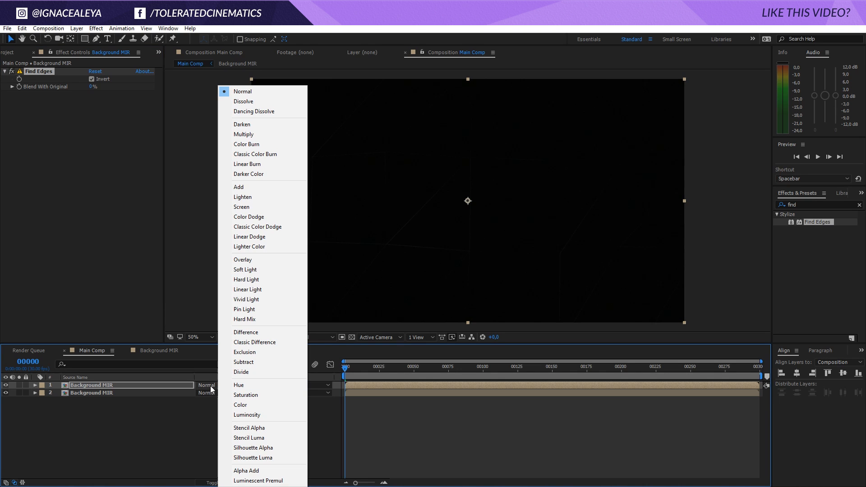
click(264, 188)
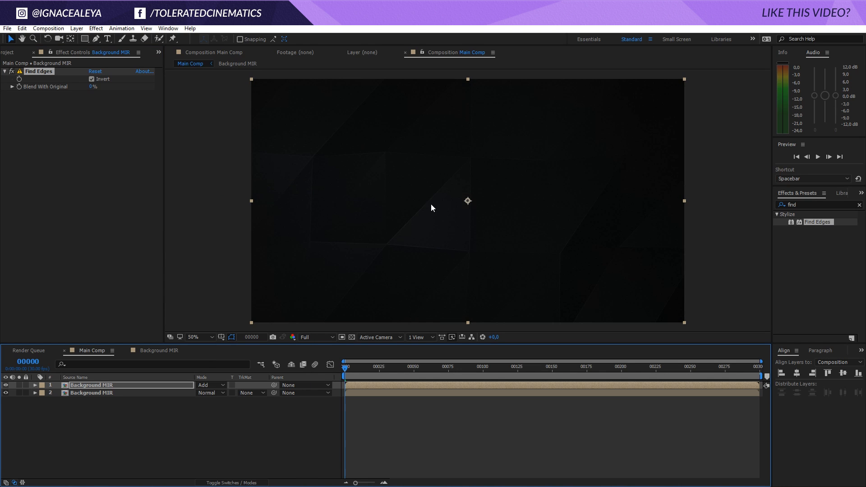
click(6, 385)
click(5, 385)
key(period)
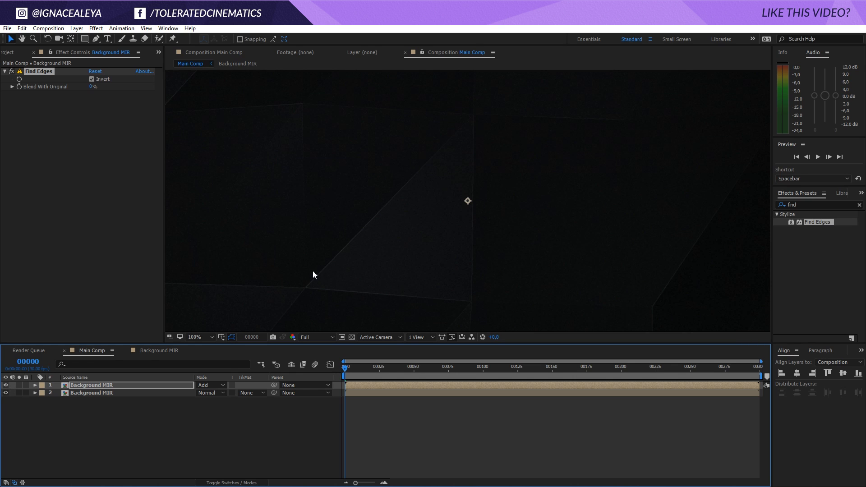
key(comma)
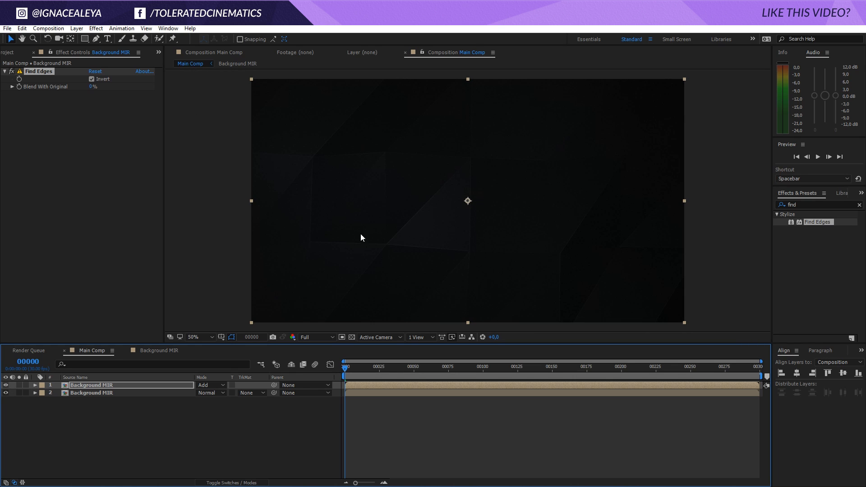
- Apply Gaussian Blur to the upper Background MIR layer with a Blurriness of 5
click(96, 30)
mouse_move(67, 91)
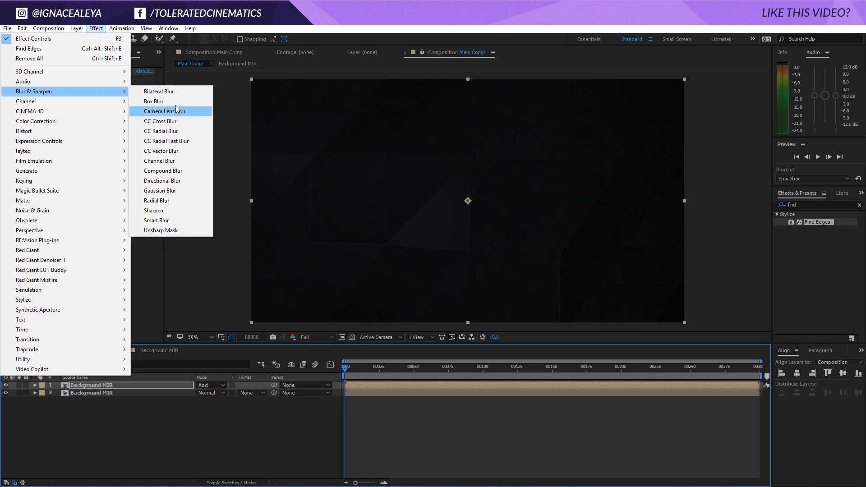
click(167, 190)
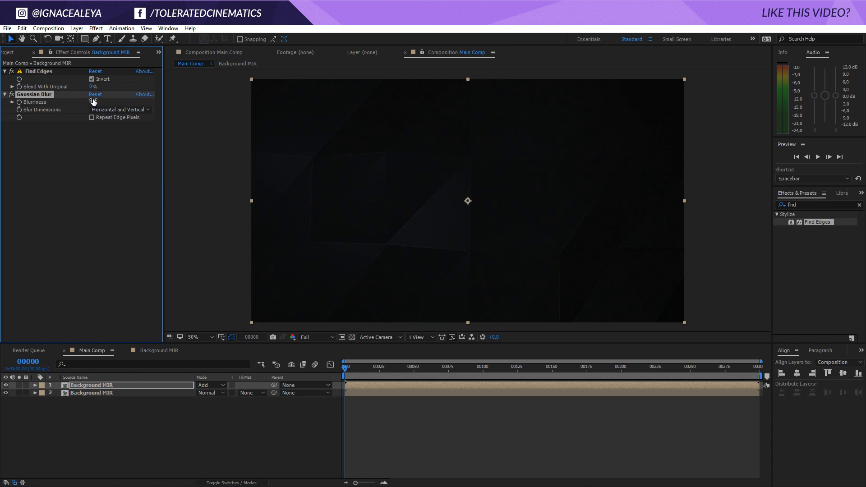
click(93, 102)
text(3)
key(Return)
click(93, 102)
text(5)
key(Return)
- Apply Curves to the upper Background MIR layer, raising the upper midtones while holding the shadows close to the original line
click(96, 28)
mouse_move(57, 122)
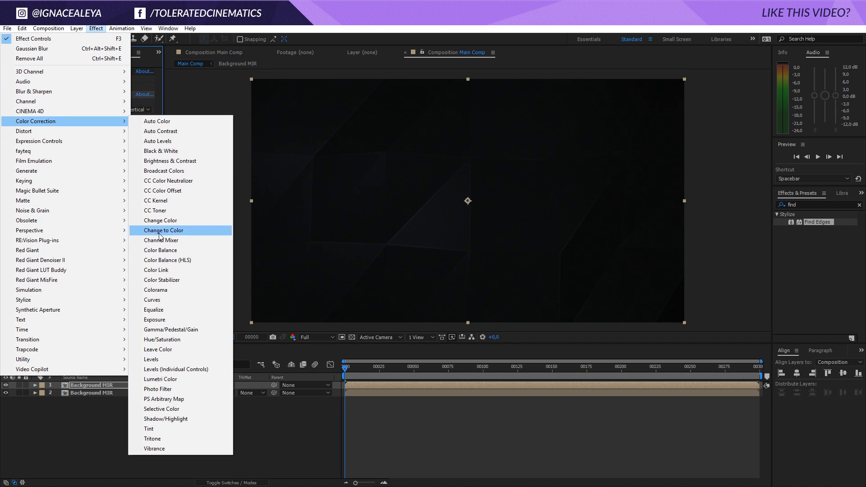
click(153, 299)
drag(73, 221, 84, 184)
mouse_move(53, 227)
mouse_down()
mouse_move(58, 241)
mouse_move(50, 239)
mouse_up()
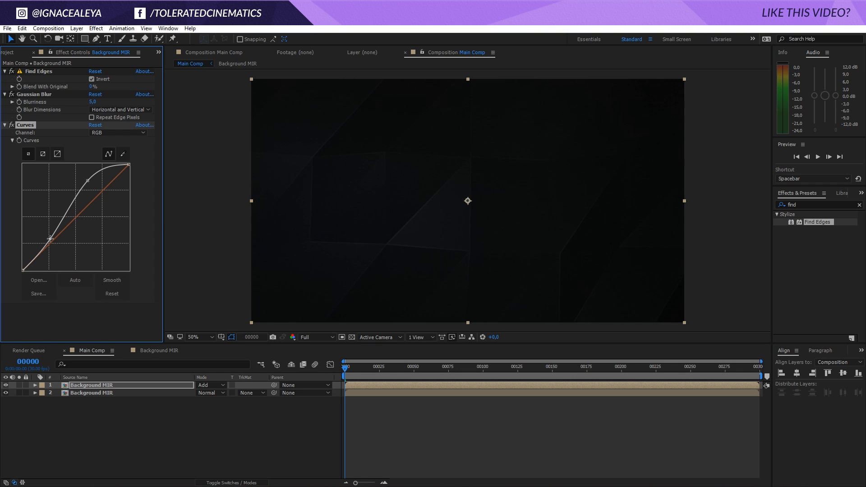
- Set the Gaussian Blur's Blurriness to 3 and compare the image with the edge layer hidden and shown
scroll(532, 219, up, 1)
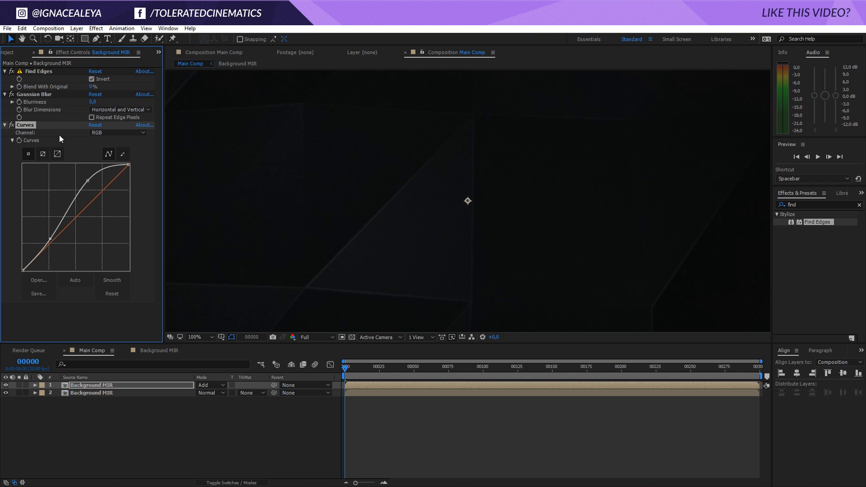
click(40, 95)
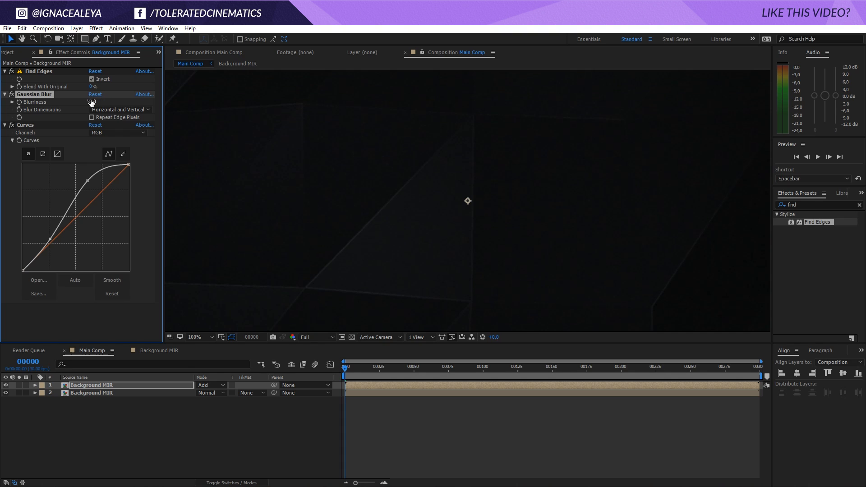
scroll(370, 205, down, 1)
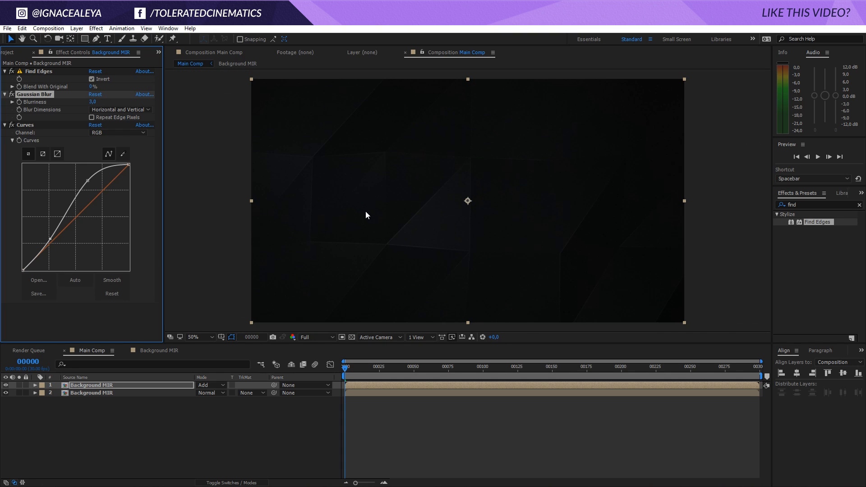
click(6, 385)
click(6, 385)
click(6, 385)
click(7, 384)
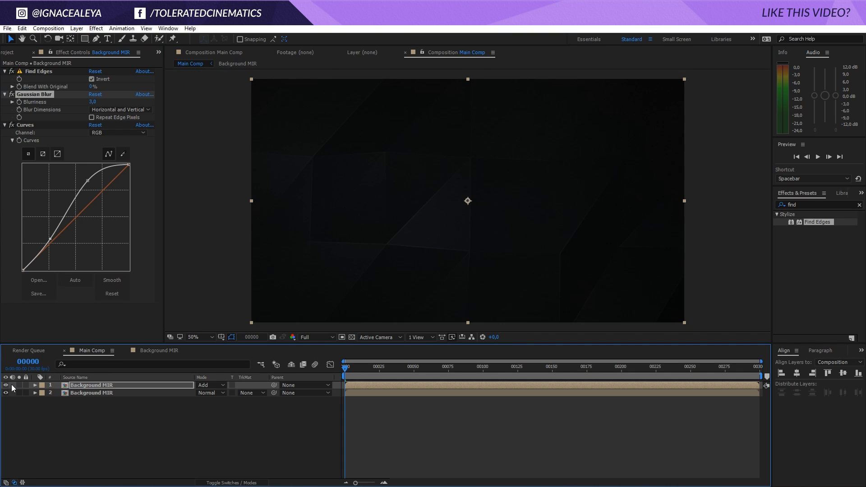
click(68, 386)
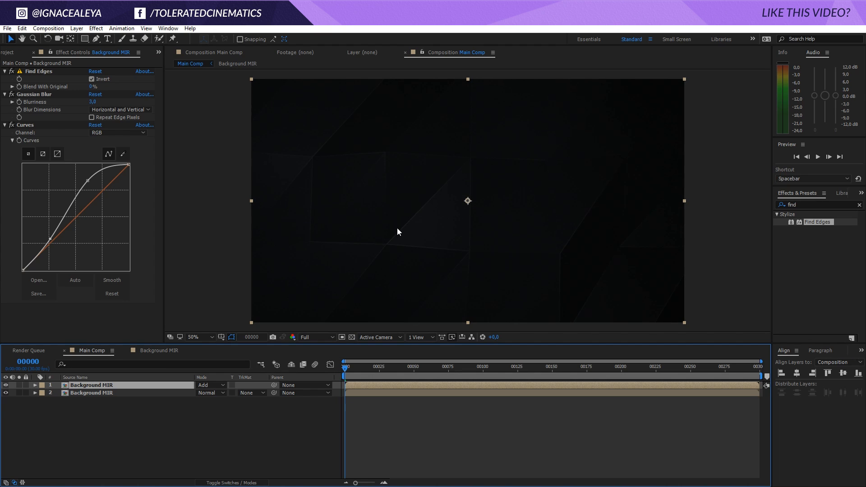
- In the Background MIR composition, duplicate the Mir layer and set the copy's shader Draw option to Wireframe
click(158, 351)
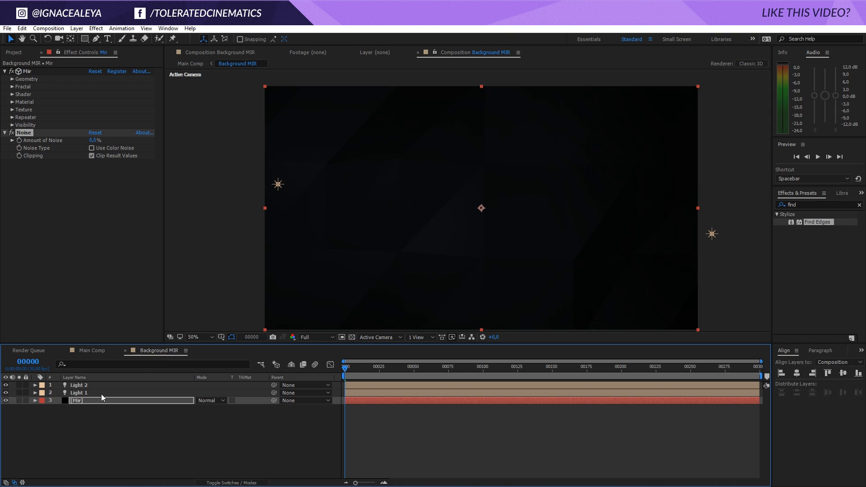
click(88, 400)
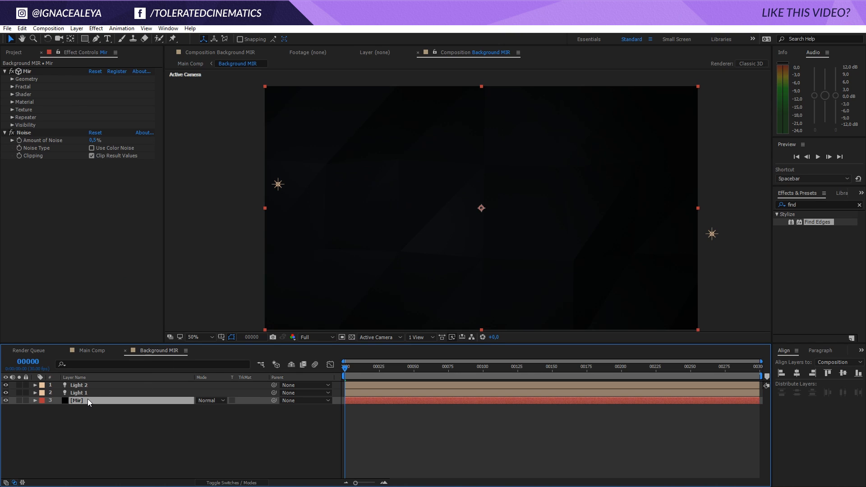
key(ctrl+d)
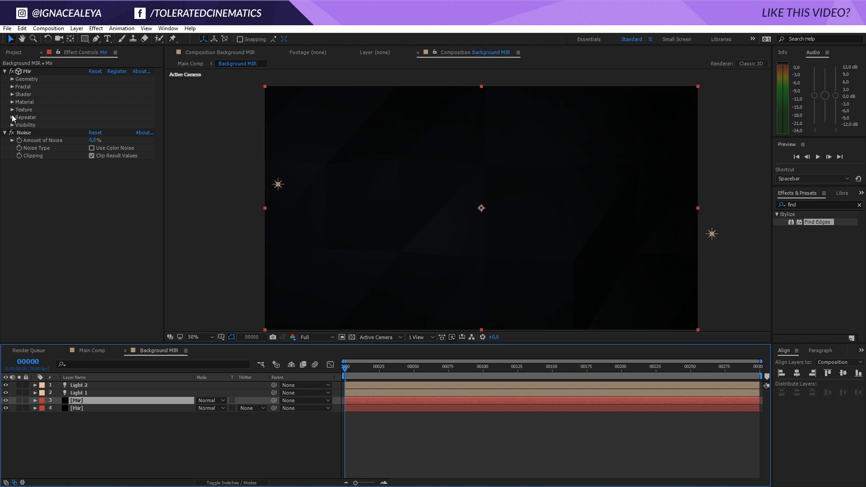
click(13, 95)
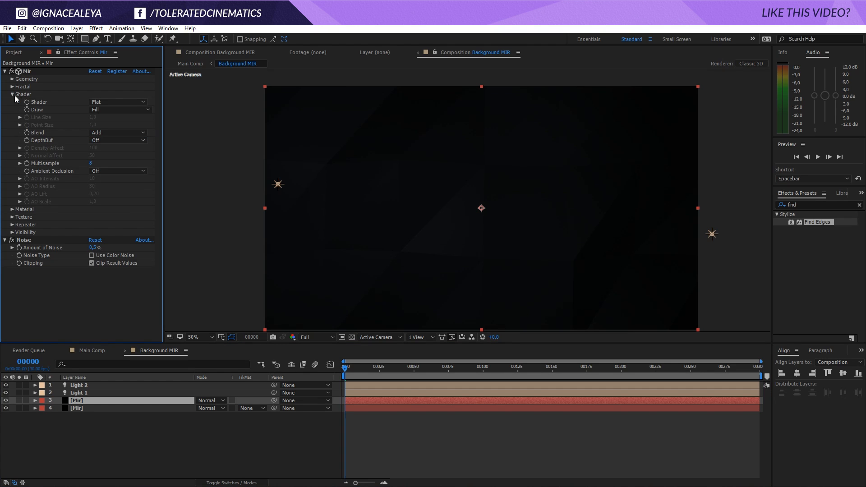
click(100, 110)
click(130, 129)
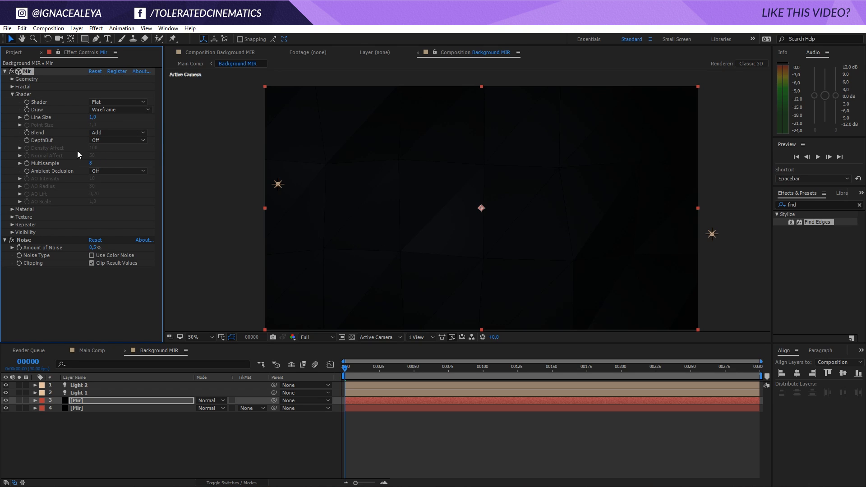
- Apply a Fill effect with colour FFFFFF to the wireframe Mir layer
click(96, 28)
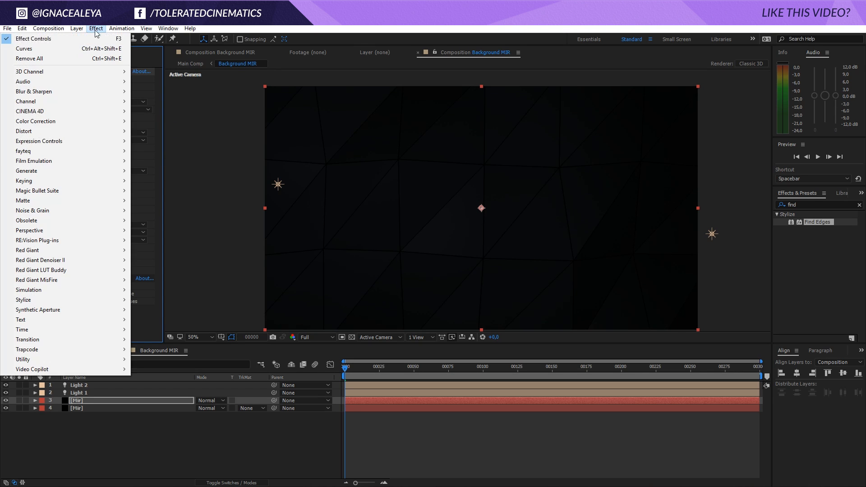
mouse_move(42, 156)
mouse_move(41, 170)
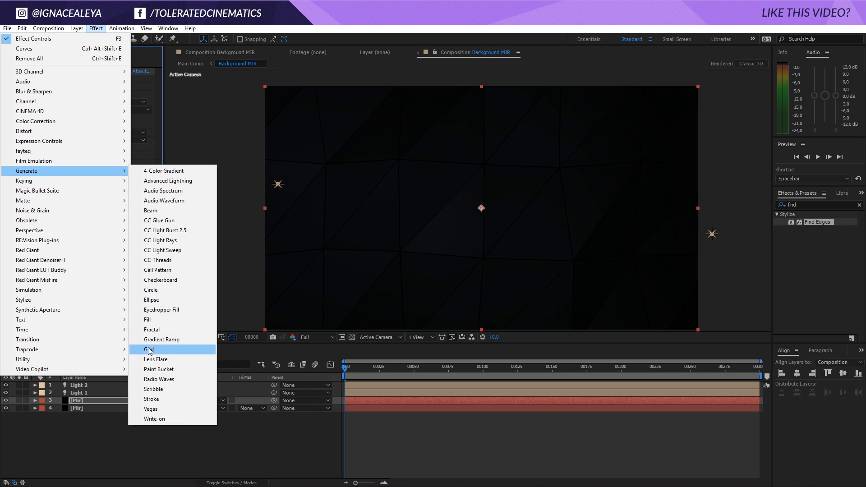
click(153, 319)
click(93, 308)
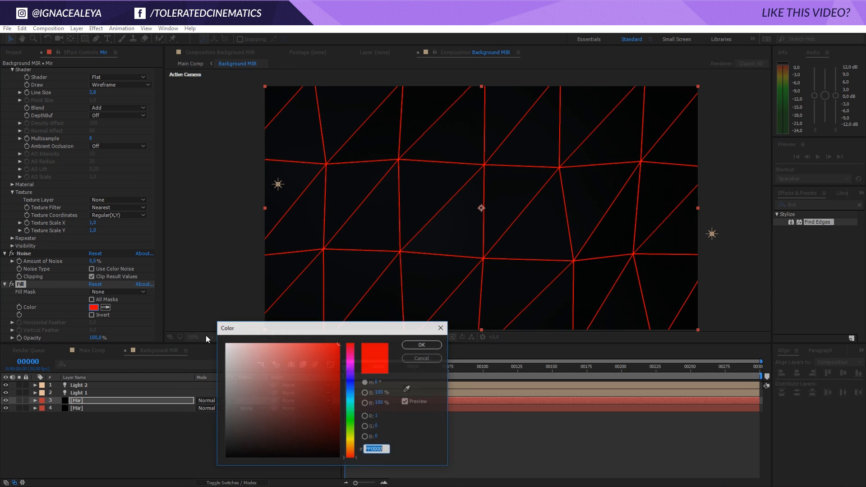
text(FFFFFF)
click(419, 345)
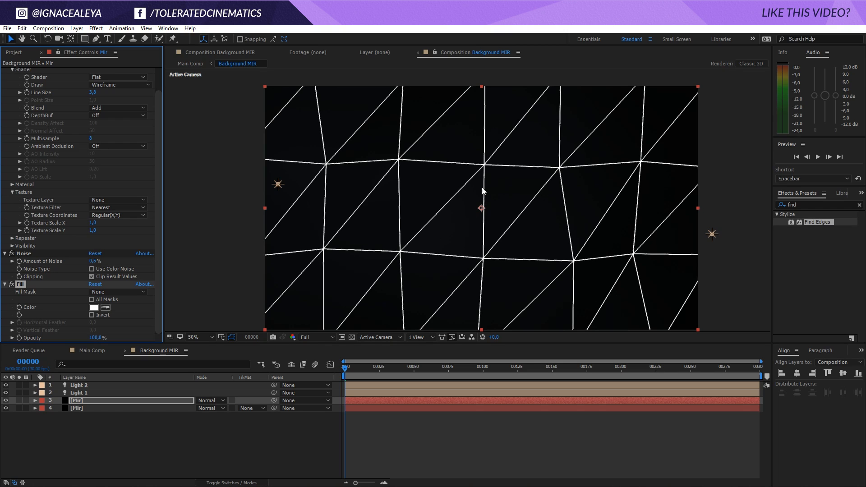
- Switch the duplicate Mir layer's Draw option to Points and raise the Point Size to about 7.9
click(122, 83)
click(123, 117)
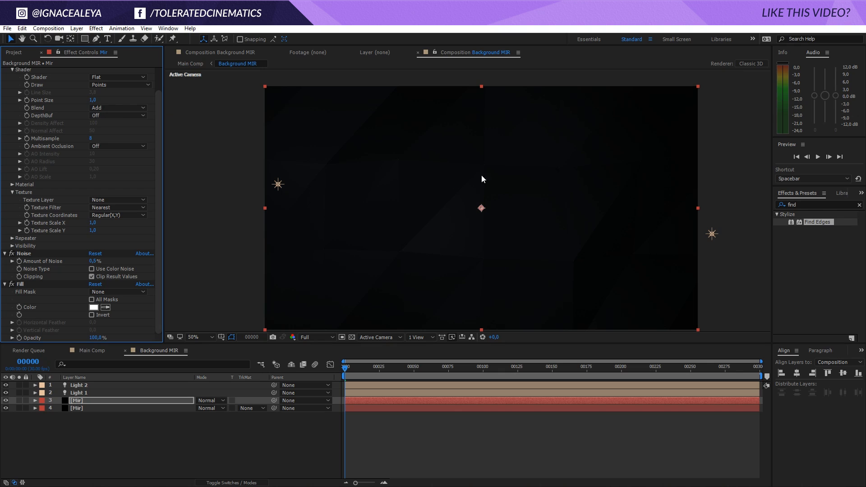
drag(93, 100, 428, 123)
scroll(47, 127, up, 3)
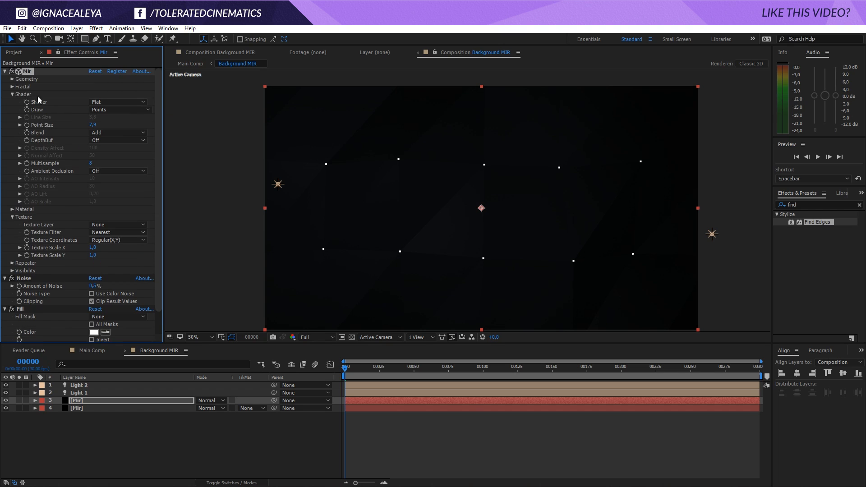
- Delete the duplicate Mir layer from the Background MIR composition
click(103, 102)
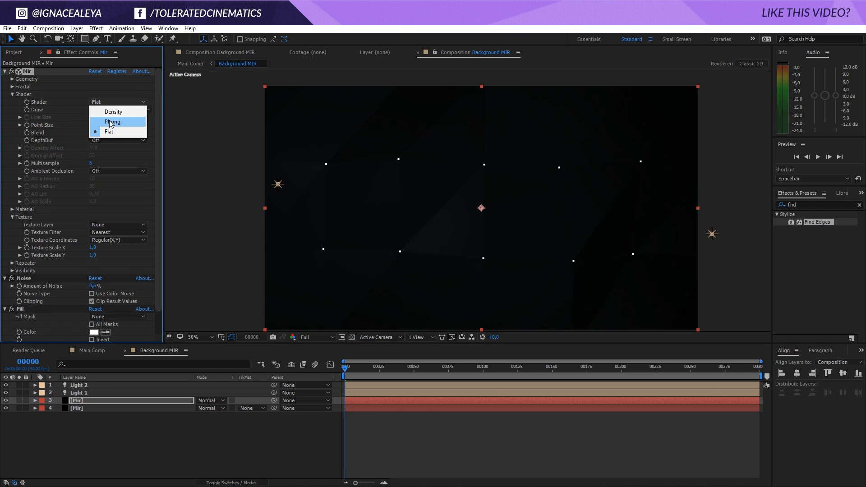
click(92, 400)
key(Delete)
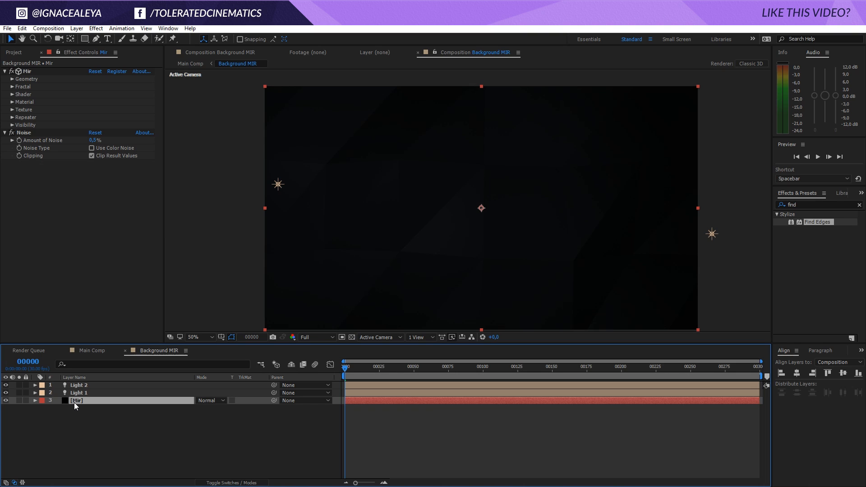
- In the Mir effect's Fractal settings, set Amplitude X and Amplitude Y to 200 and Amplitude Z to 400
click(12, 89)
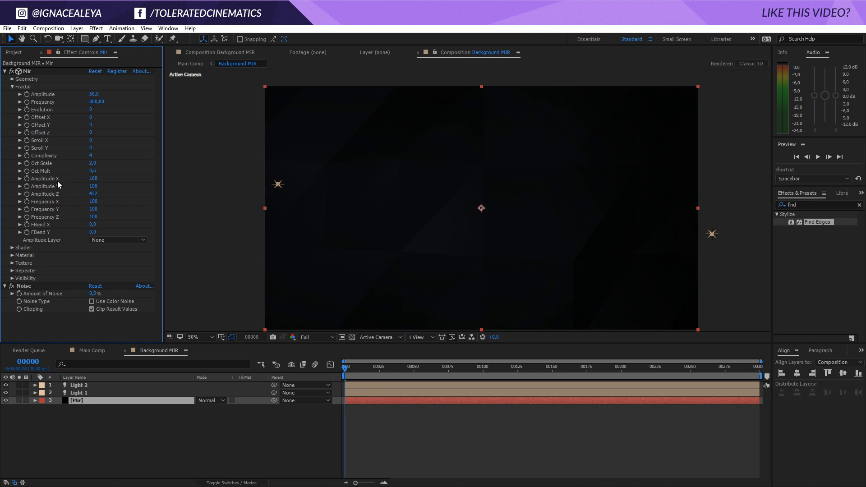
drag(94, 179, 195, 179)
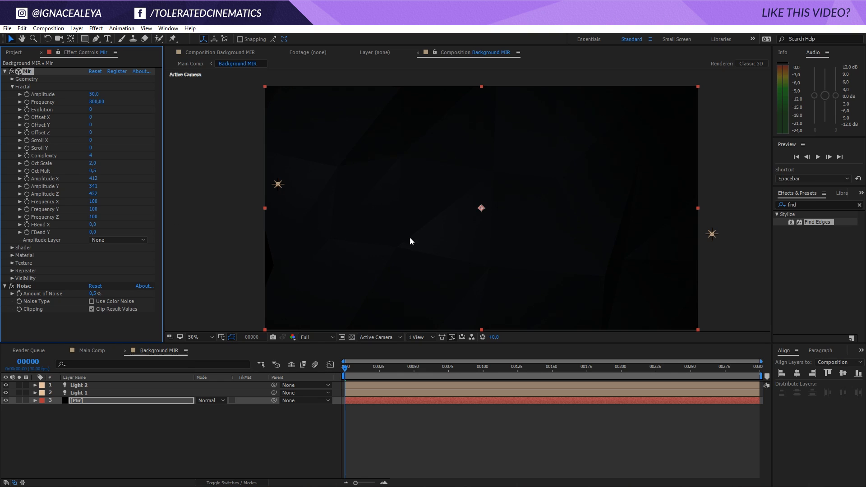
drag(362, 367, 315, 369)
click(93, 186)
text(200)
click(93, 178)
text(200)
key(Return)
- Add the expression time*50 to the Mir effect's Fractal Evolution and preview the animation
alt+click(27, 110)
text(time*)
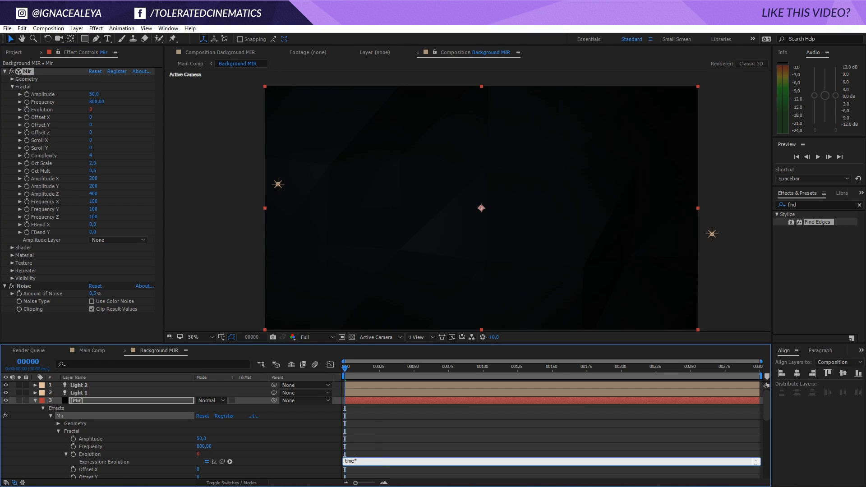
text(50)
key(KP_Enter)
key(space)
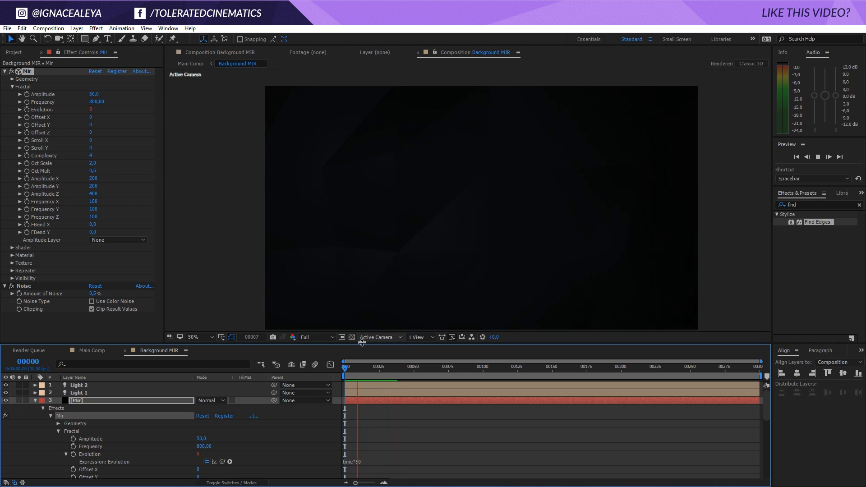
click(364, 367)
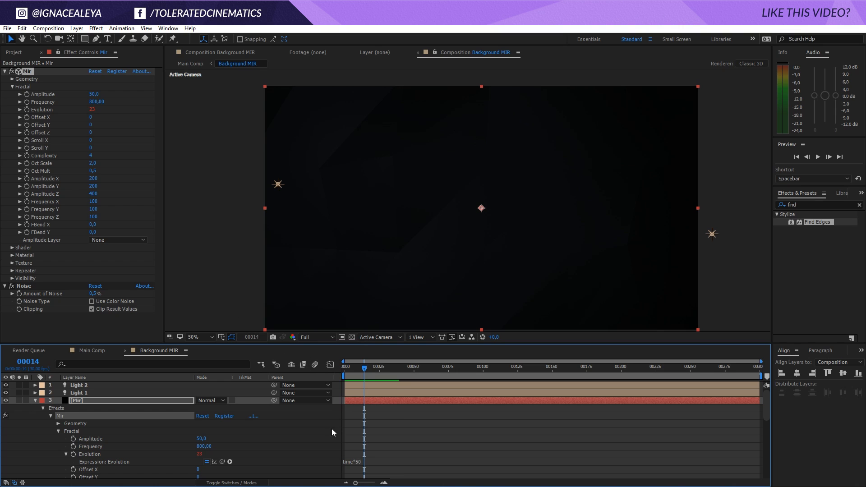
- Change the Mir layer's Evolution expression to time*5
click(356, 460)
text(5)
click(371, 443)
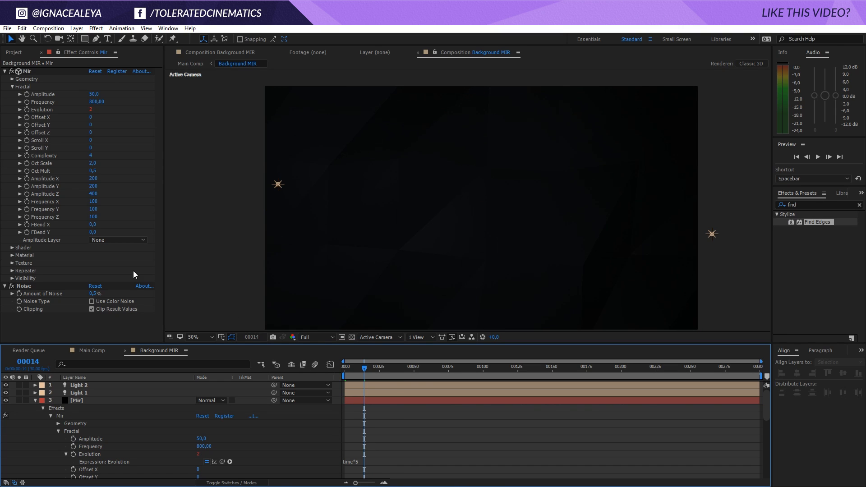
- Set the Mir effect's Fractal Complexity to 1 and preview the animation
click(91, 155)
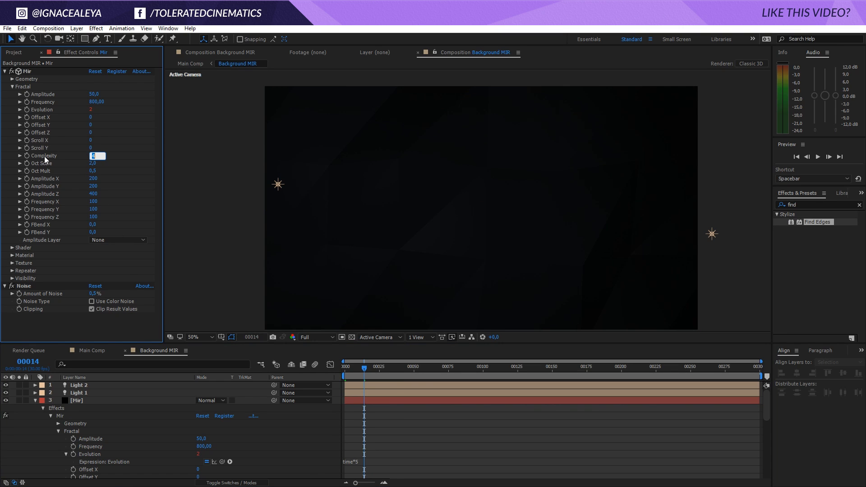
text(1)
key(Return)
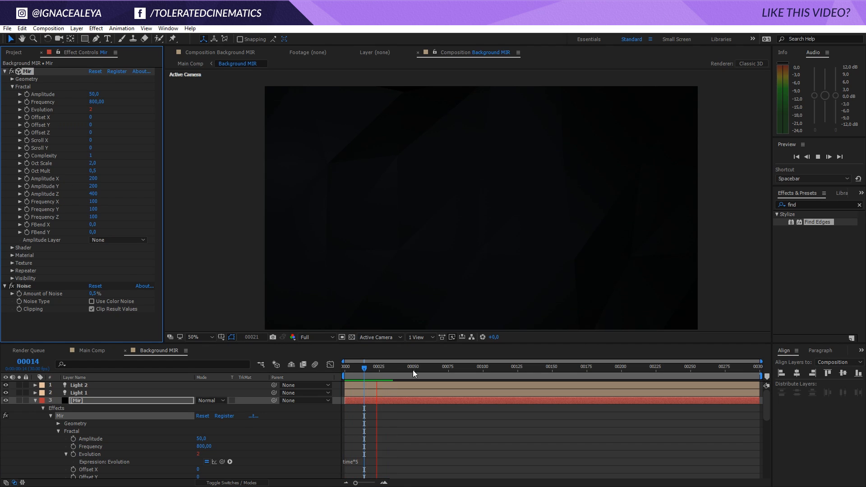
key(space)
- Change the Mir layer's Evolution expression to time*15 and preview the result
click(369, 460)
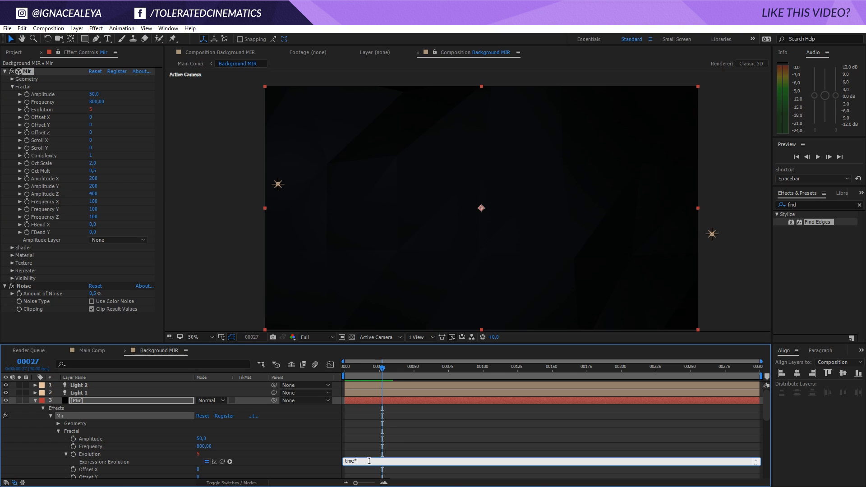
click(364, 443)
key(space)
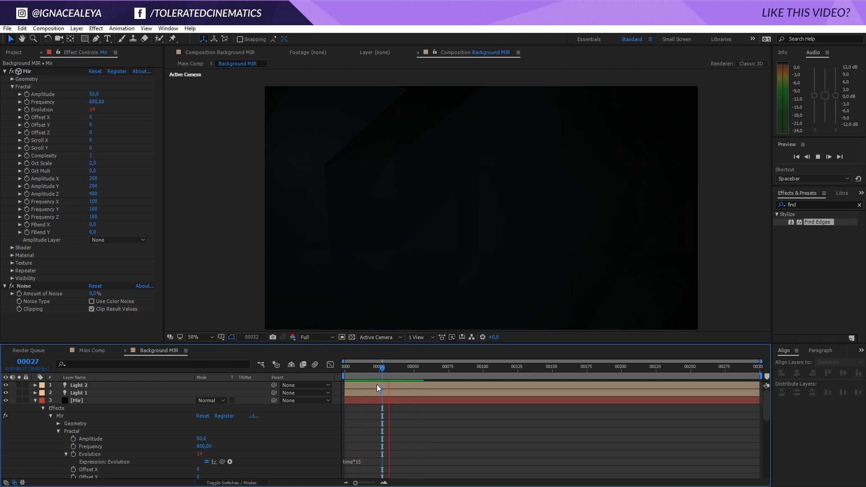
drag(385, 369, 396, 369)
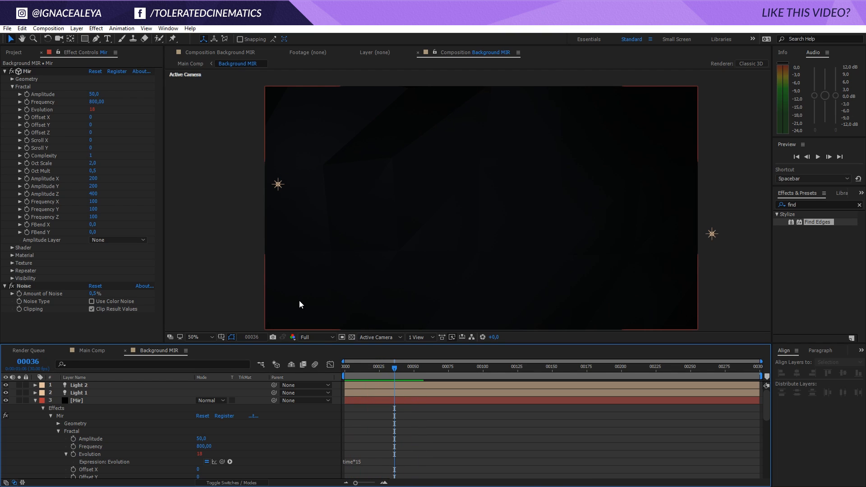
drag(379, 373, 355, 404)
- Return to Main Comp and import Logo 2016.psd into the project as a Composition with Editable Layer Styles
click(93, 351)
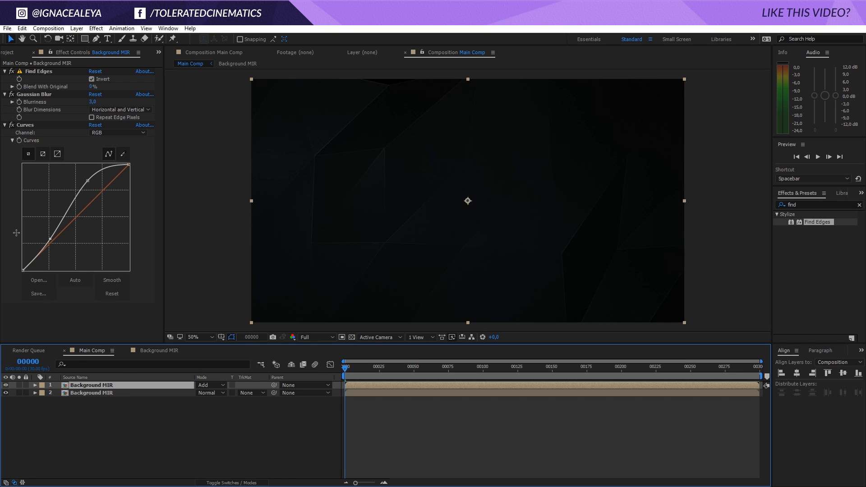
click(14, 54)
right_click(50, 177)
mouse_move(80, 222)
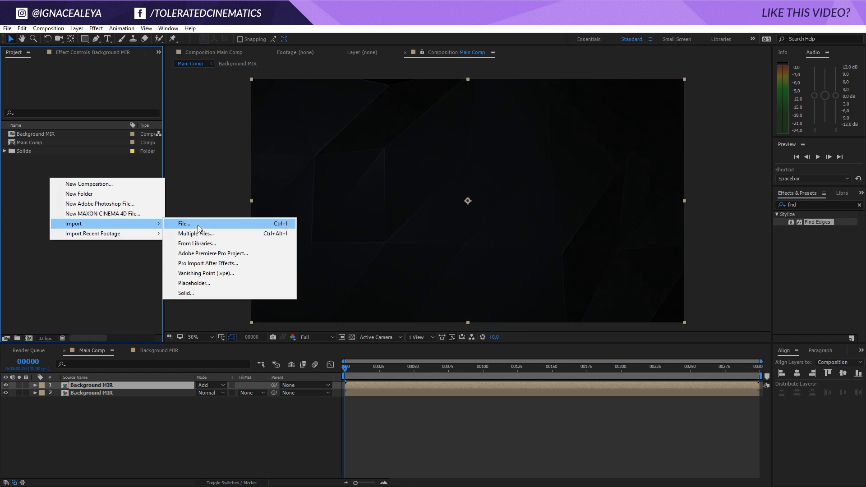
click(185, 223)
click(360, 162)
click(726, 409)
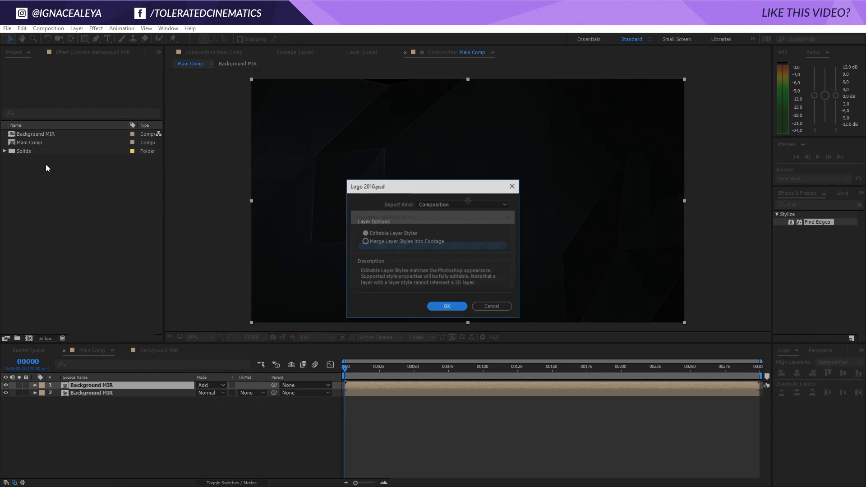
click(449, 307)
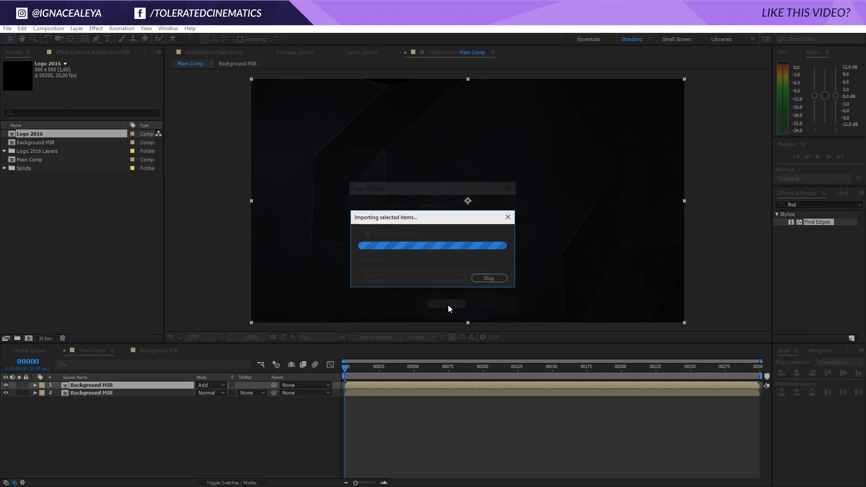
- Open the Logo 2016 composition and delete every layer except Layer 1
double_click(39, 144)
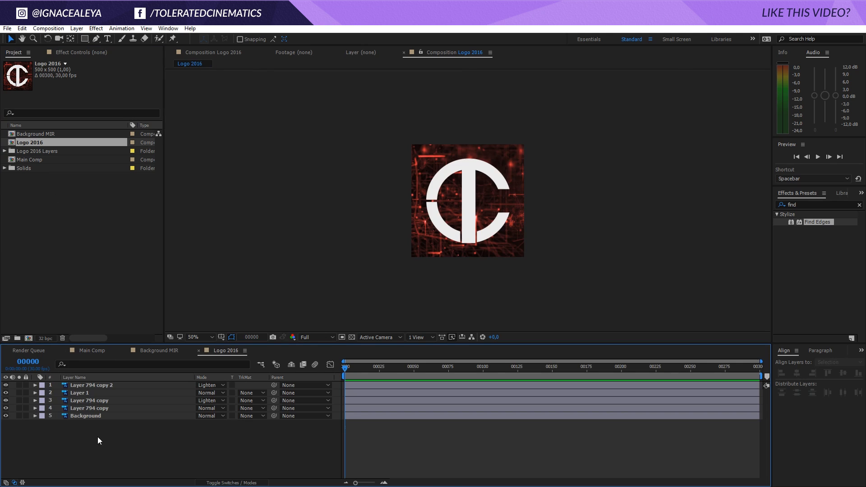
drag(97, 436, 96, 377)
ctrl+click(85, 394)
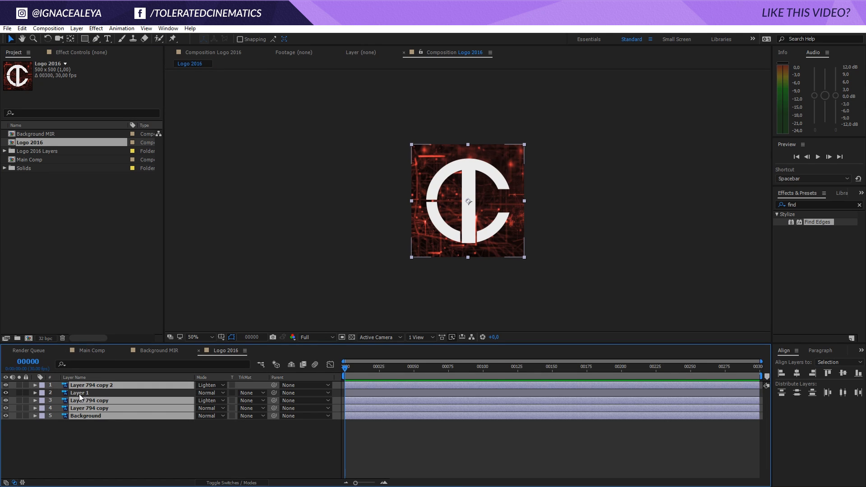
key(Delete)
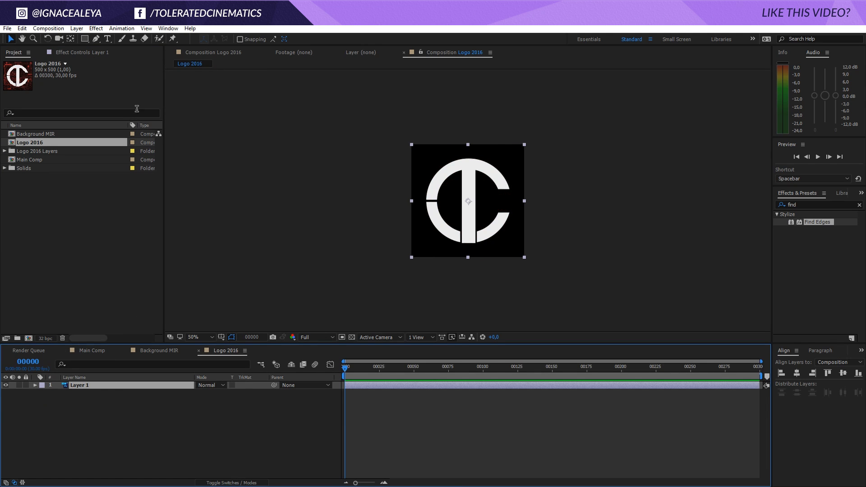
click(55, 29)
click(145, 411)
click(144, 411)
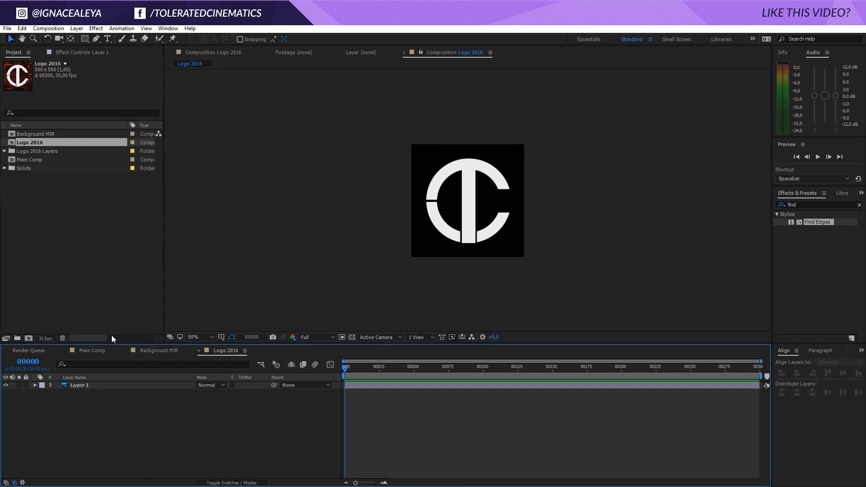
- Add the Logo 2016 composition as the top layer of Main Comp and duplicate it
click(86, 351)
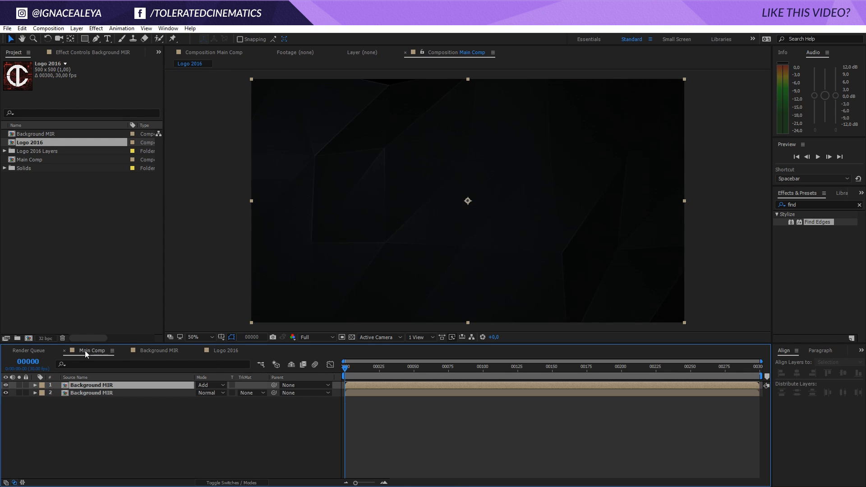
drag(26, 145, 98, 383)
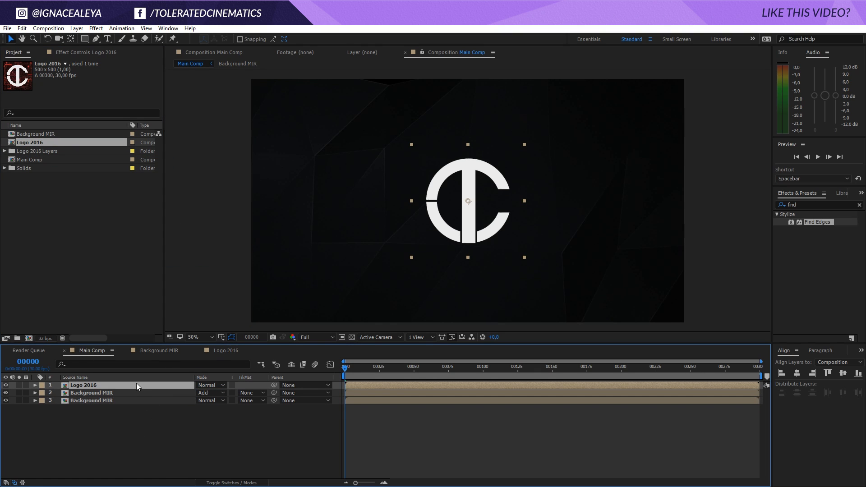
key(ctrl+d)
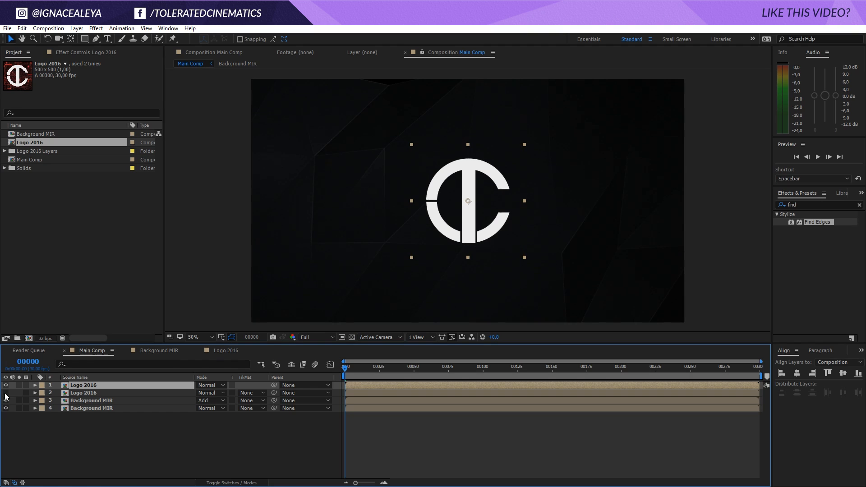
- Hide the lower Logo 2016 copy and parent it to the top Logo 2016 layer
click(6, 393)
drag(274, 393, 112, 387)
- Test the parenting by moving the top logo aside, and re-centre it horizontally and vertically in the composition
drag(486, 228, 552, 220)
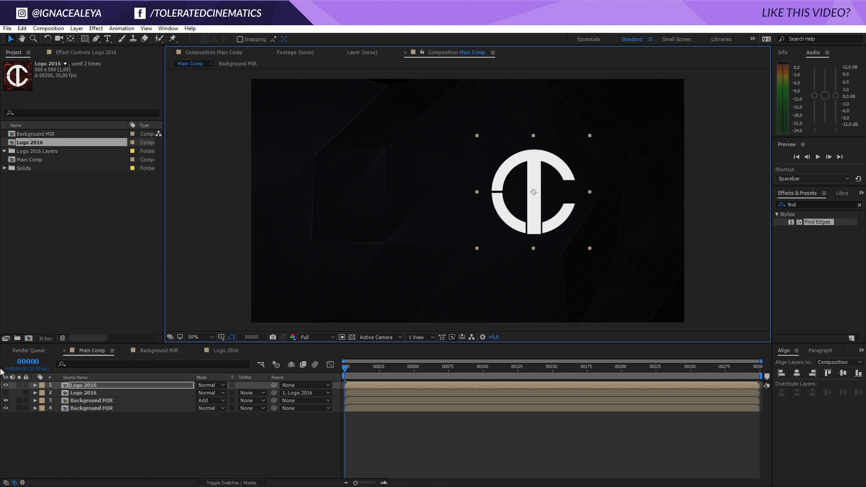
click(6, 393)
click(6, 393)
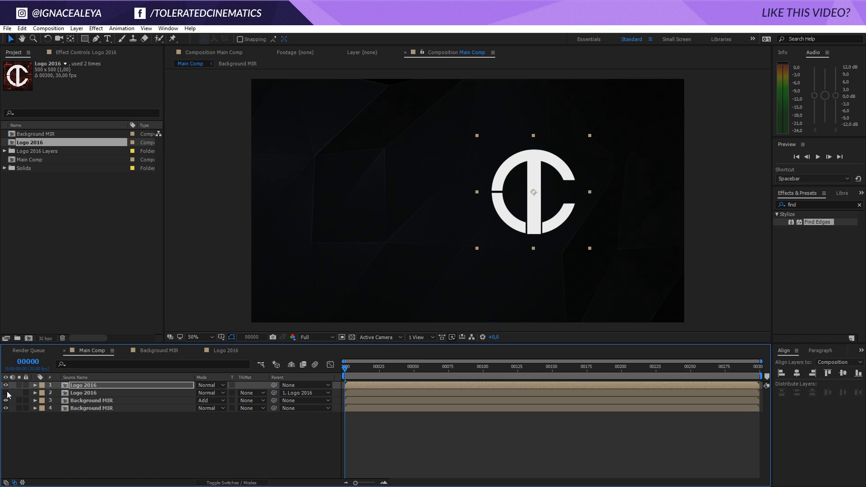
click(796, 374)
click(843, 374)
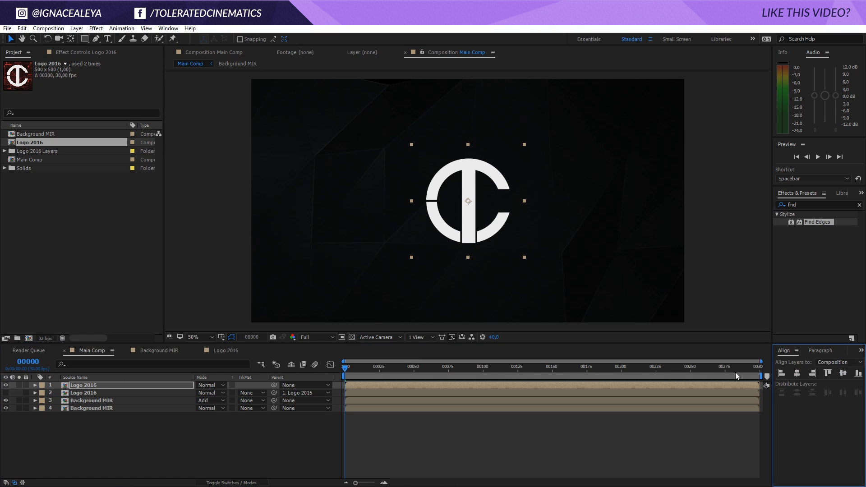
- Set the top Logo 2016 layer's Scale to 70%
click(198, 386)
key(s)
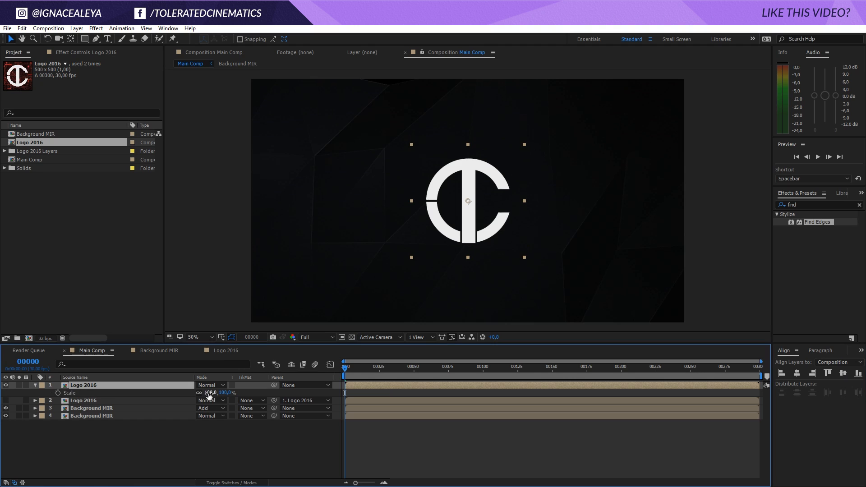
drag(210, 393, 198, 394)
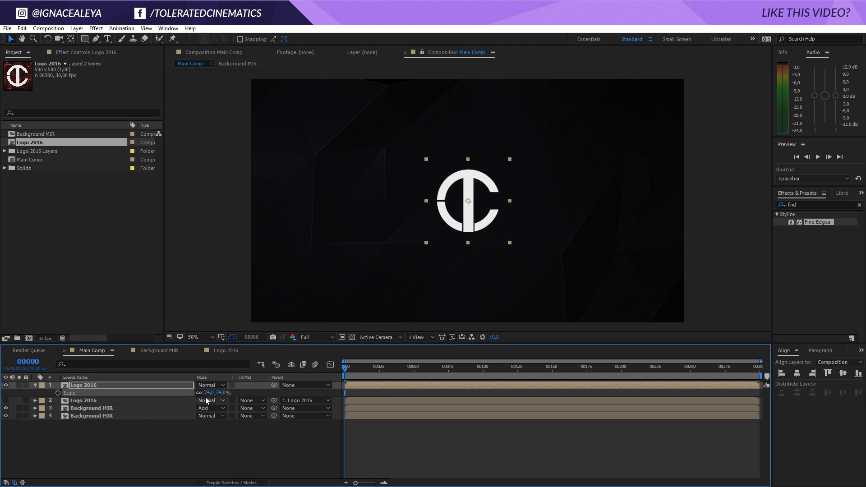
click(207, 393)
text(0)
key(Return)
click(208, 392)
text(70)
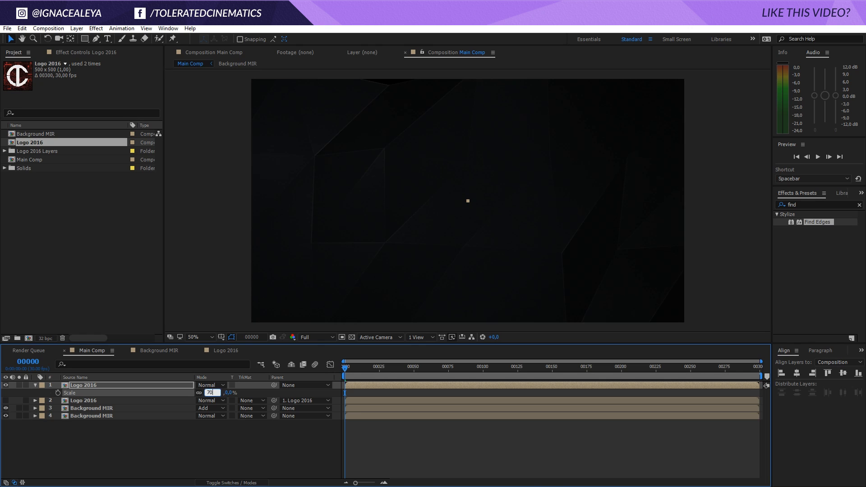
key(Return)
click(211, 429)
- Apply a Gradient Ramp effect to the top Logo 2016 layer and set its Start Color to D7D7D7
click(115, 388)
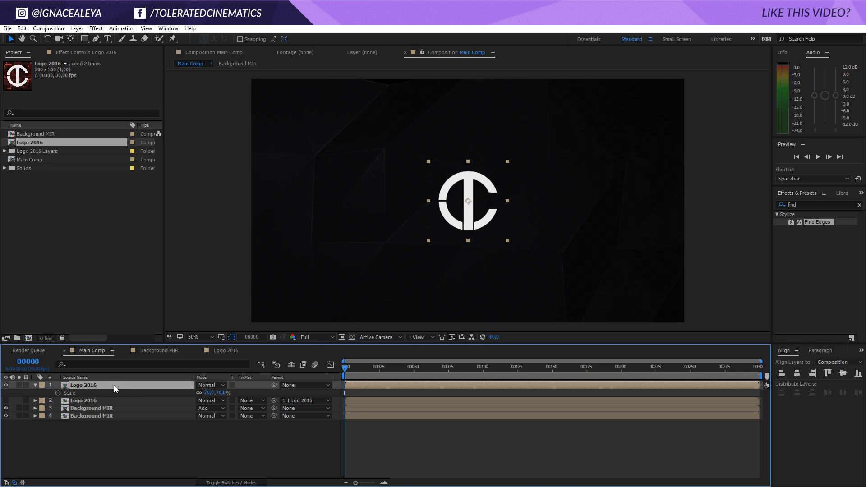
click(95, 28)
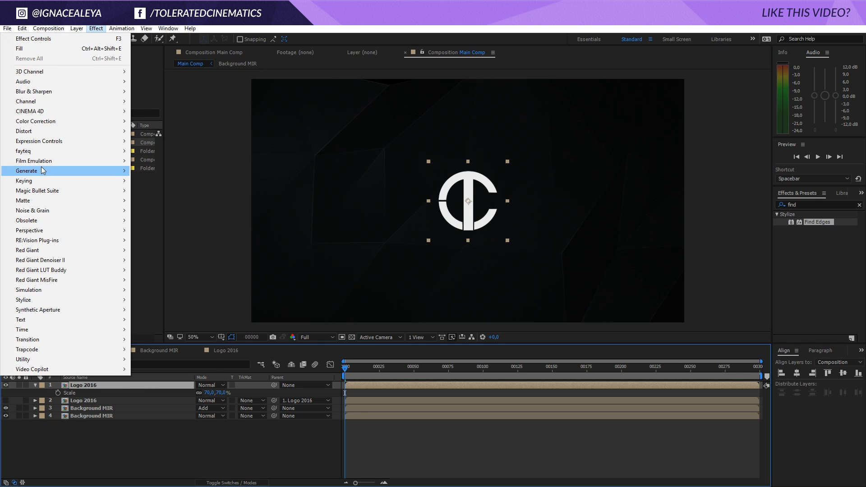
mouse_move(43, 171)
click(161, 339)
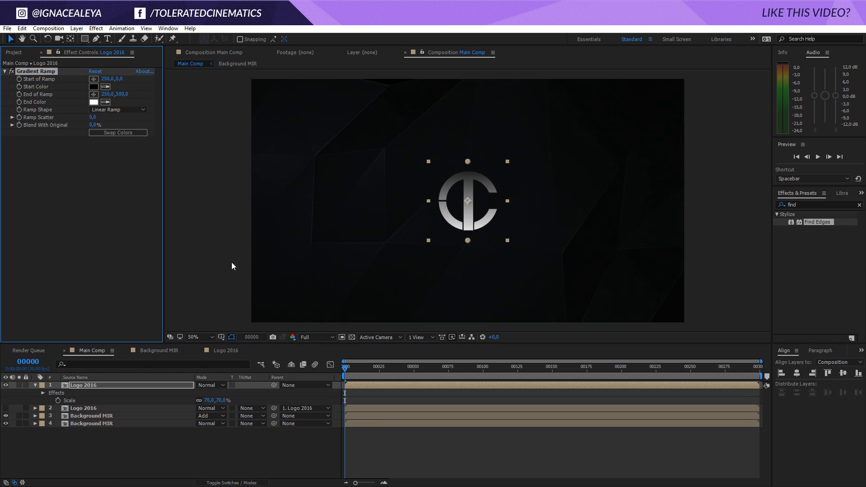
click(94, 87)
click(225, 362)
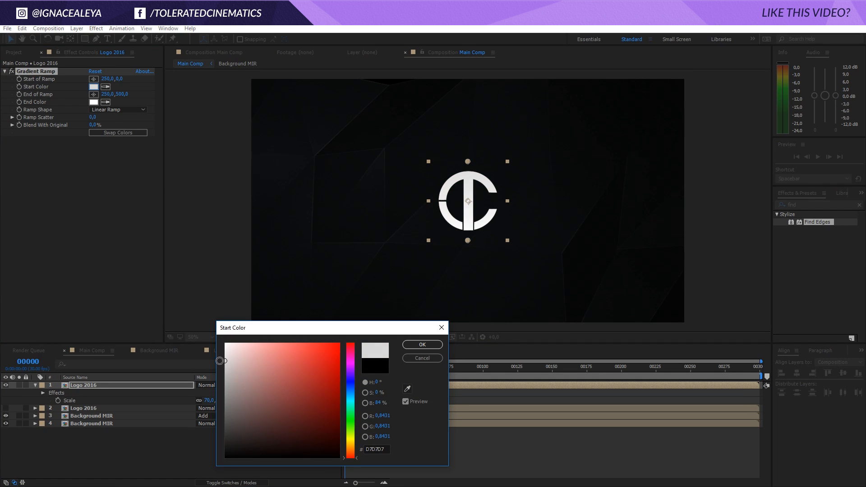
click(422, 345)
- Set the Gradient Ramp's End Color to dark grey 414141 on the top Logo 2016 layer
click(93, 102)
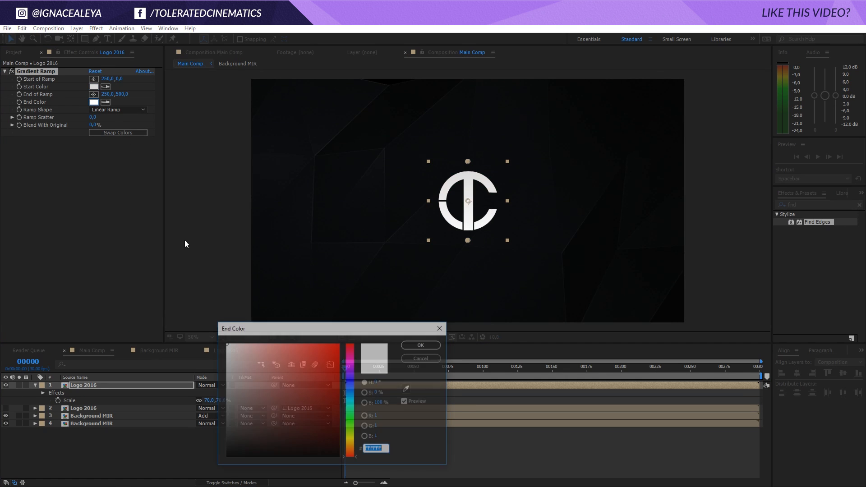
click(225, 423)
drag(183, 439, 166, 429)
click(407, 344)
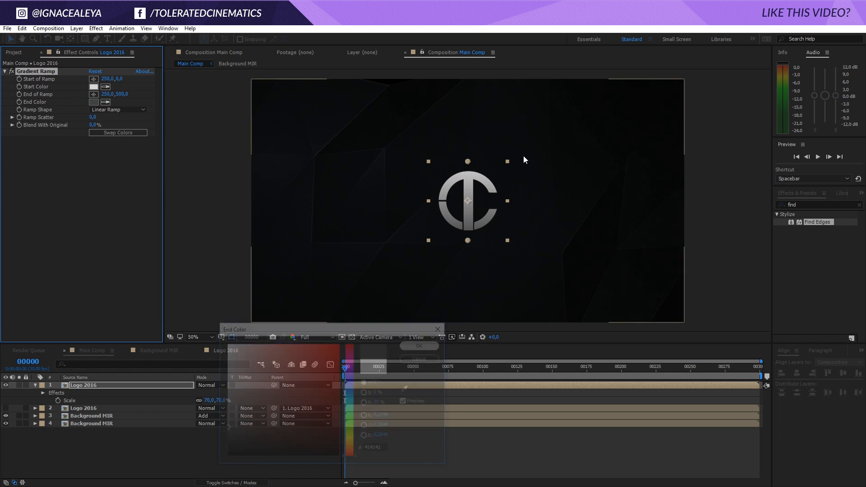
scroll(467, 193, up, 2)
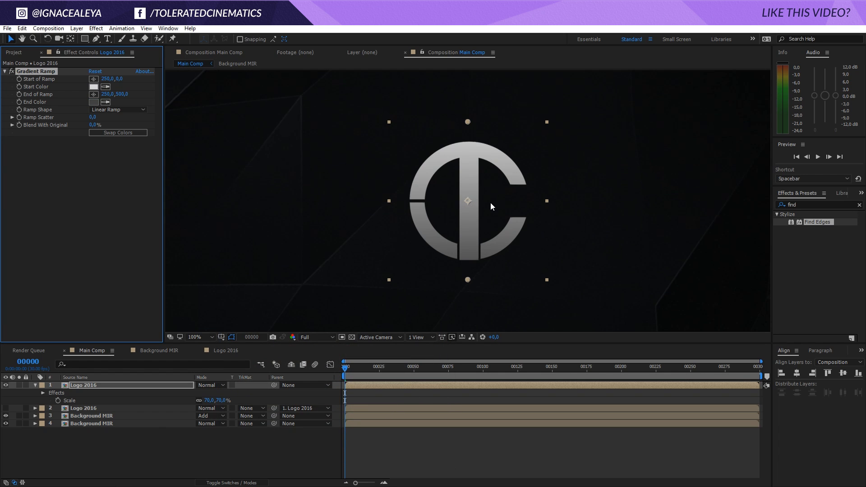
- Apply a Bevel Alpha effect to the top Logo 2016 layer and set its Light Intensity to 0.2
click(96, 28)
mouse_move(53, 233)
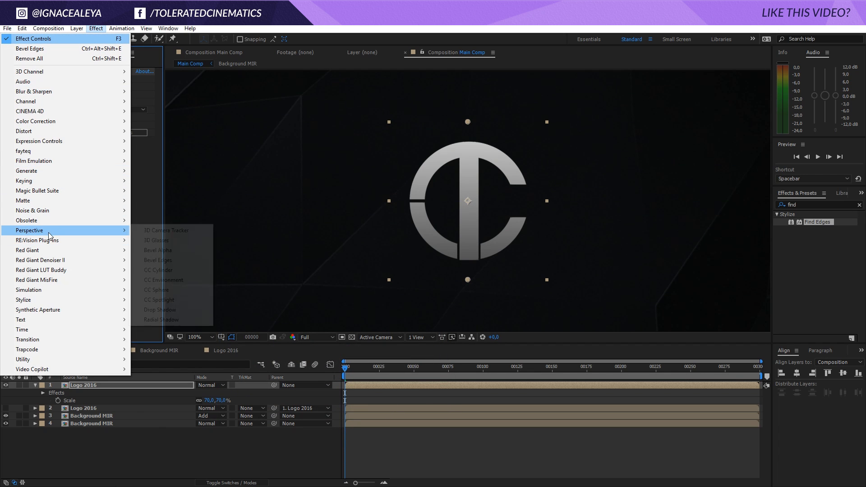
click(161, 255)
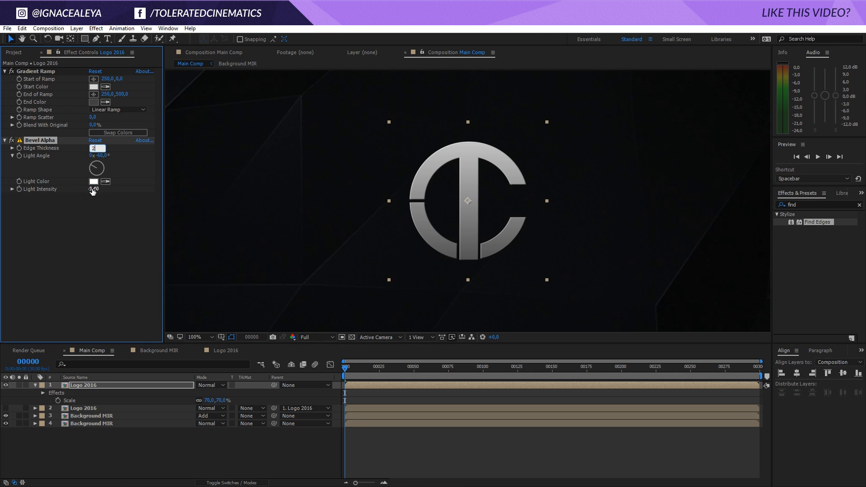
click(94, 189)
text(0,2)
key(Return)
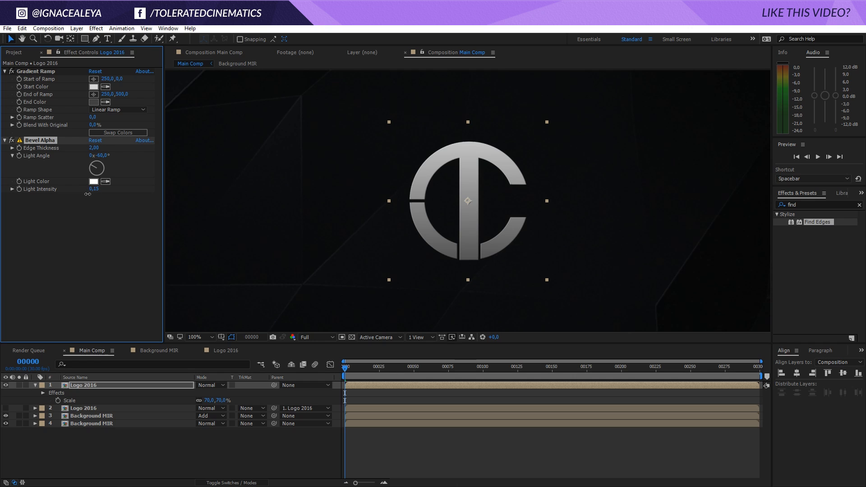
- Set the Bevel Alpha's Light Color to light blue A9D0E0
click(94, 182)
click(253, 357)
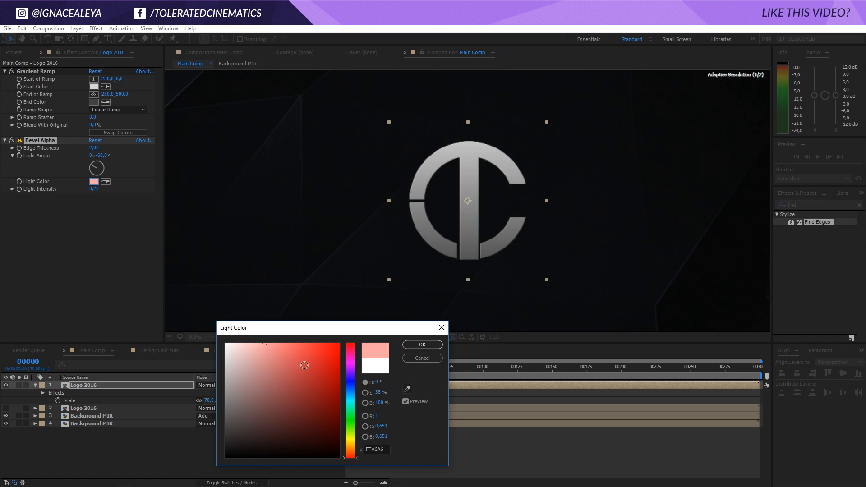
click(353, 446)
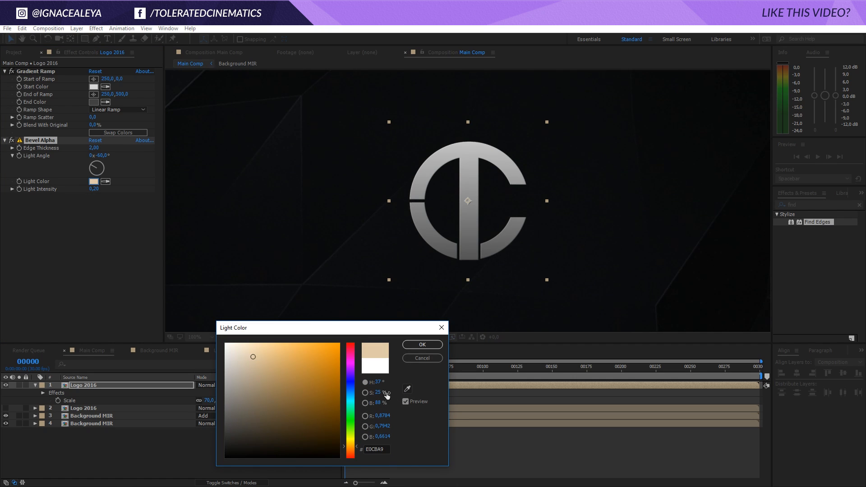
click(352, 396)
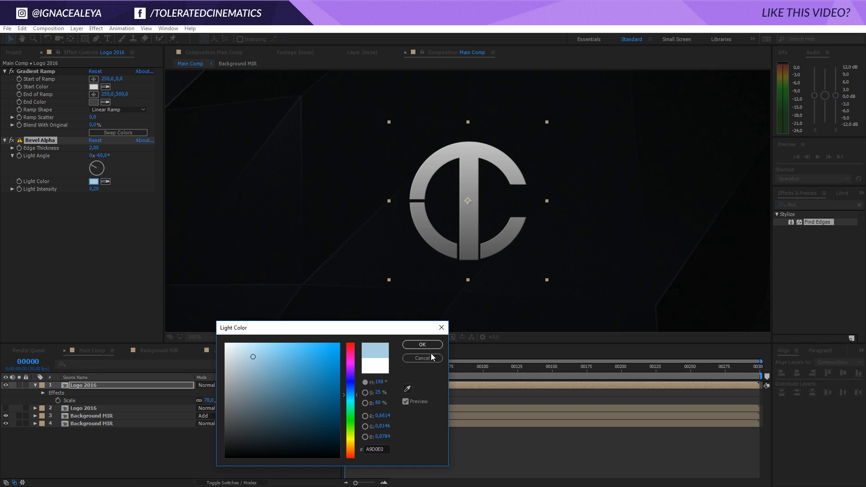
click(422, 344)
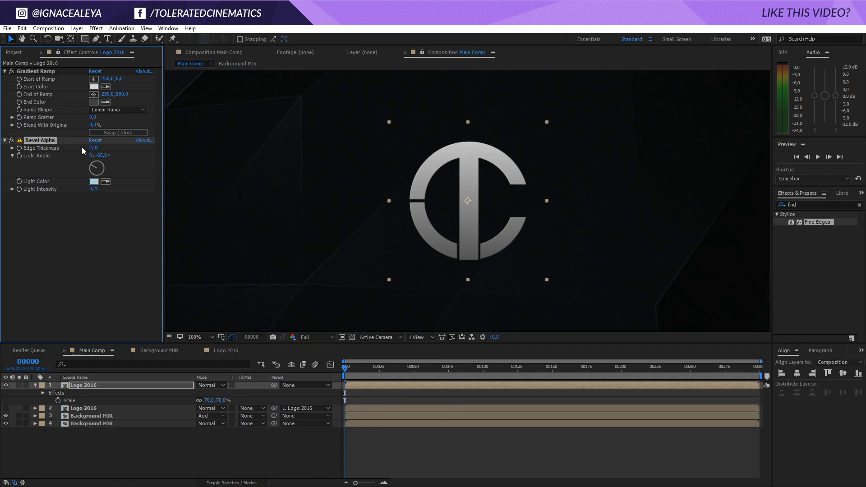
- Set the Bevel Alpha's Edge Thickness to 4 and its Light Intensity to 0.51, and inspect the logo edges up close
click(94, 148)
text(4)
key(Return)
scroll(384, 237, up, 2)
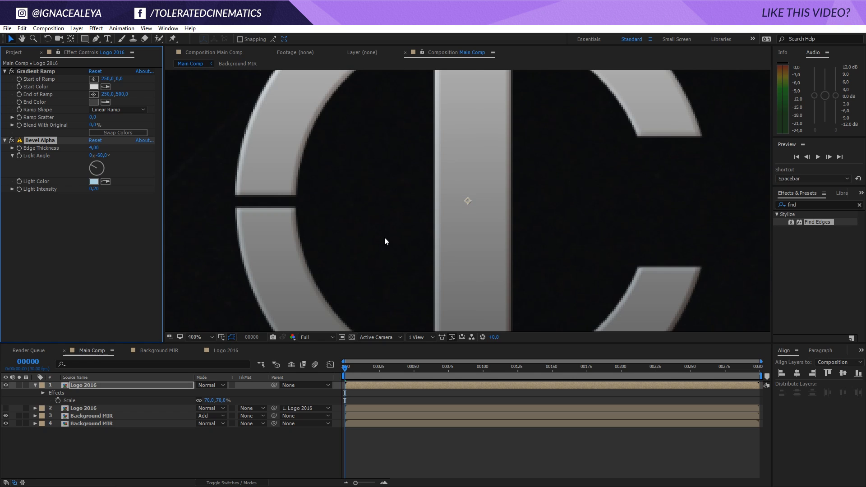
scroll(384, 237, down, 1)
drag(99, 188, 114, 196)
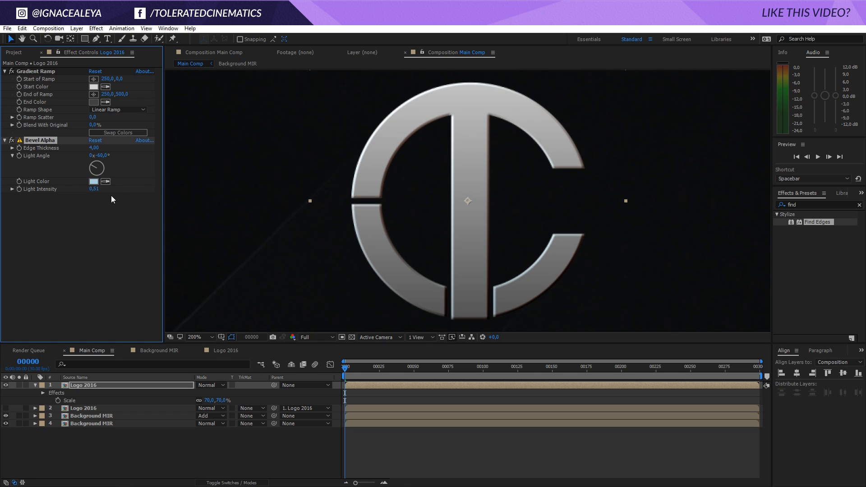
scroll(325, 224, up, 2)
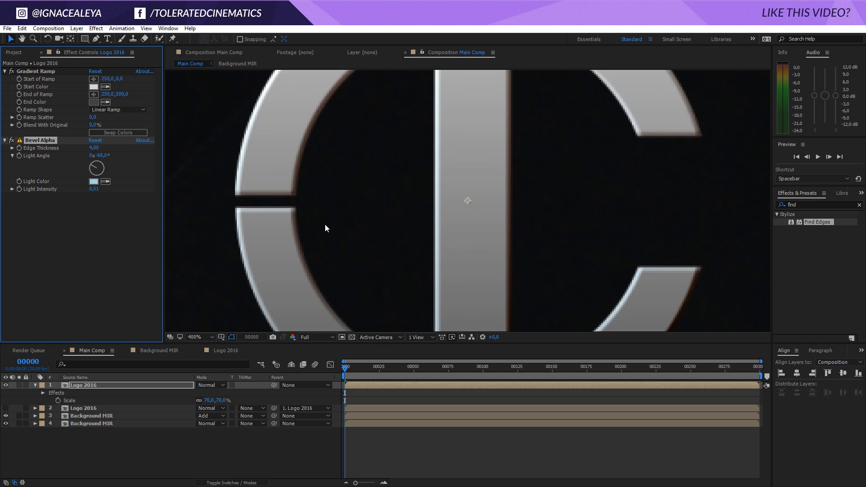
scroll(324, 224, down, 2)
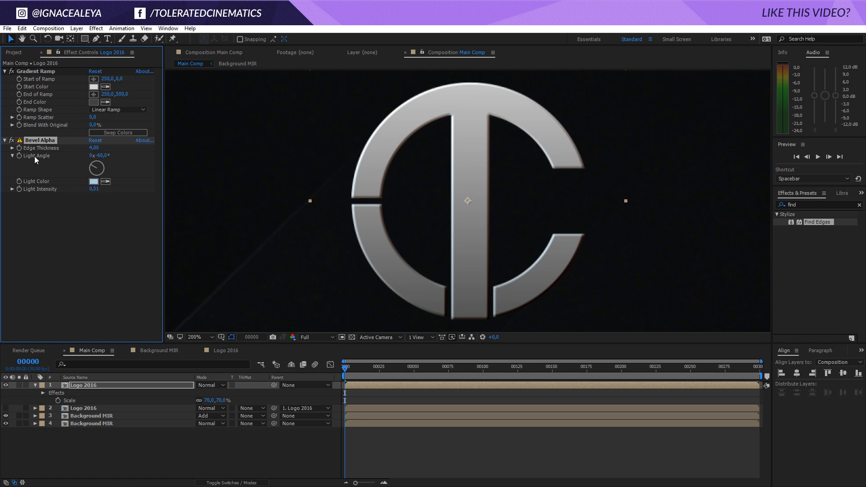
- Set the Gradient Ramp's Start Color to light grey-blue B9C8D4 on the top logo
key(comma)
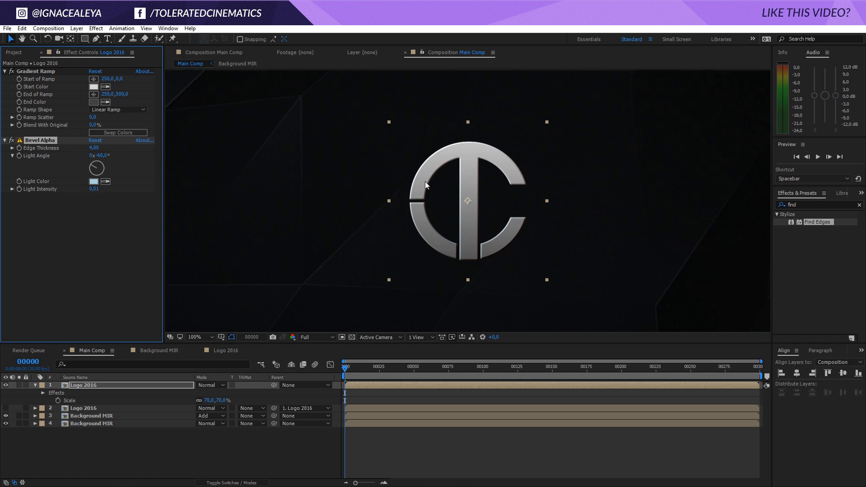
key(comma)
key(comma)
drag(443, 199, 439, 184)
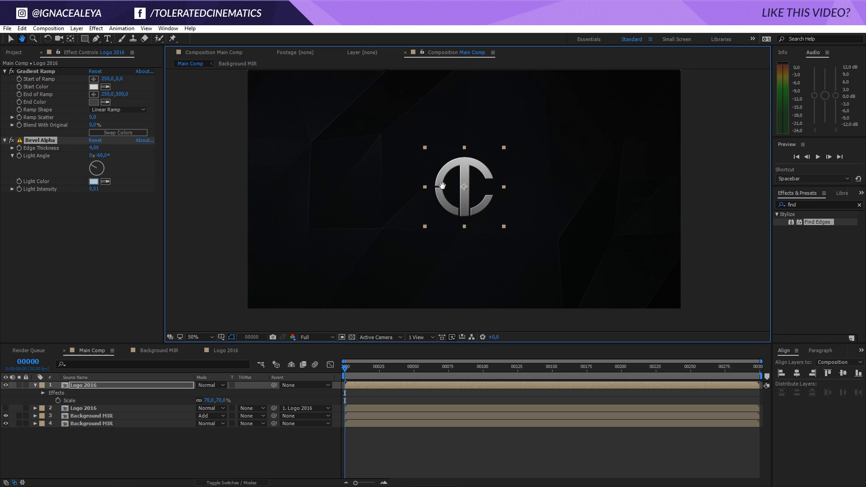
click(92, 87)
click(239, 362)
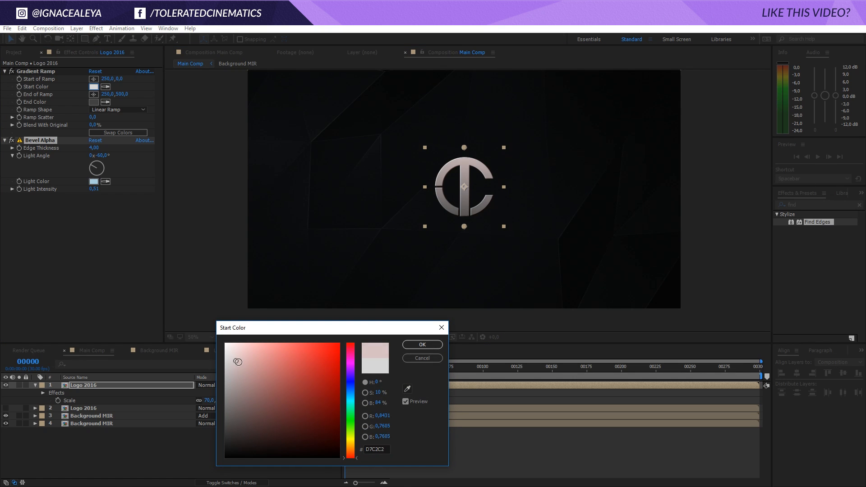
drag(351, 455, 351, 395)
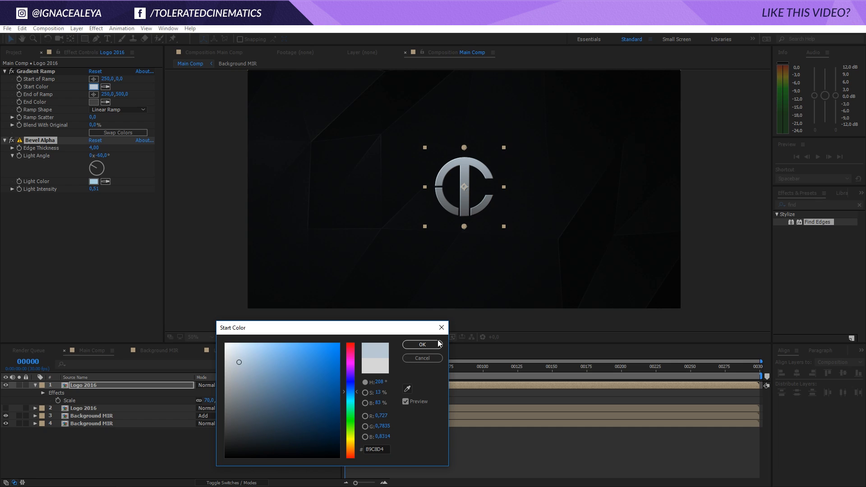
click(422, 344)
- Set the Gradient Ramp's End Color to dark blue-grey 3F4146
click(93, 102)
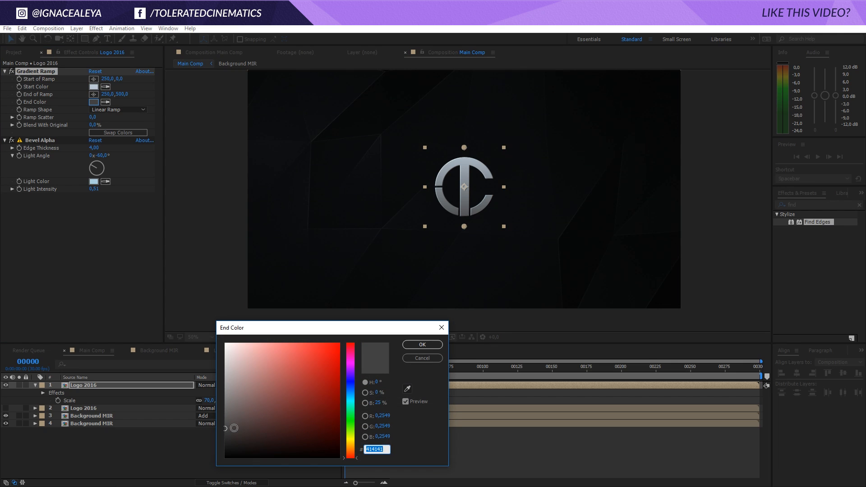
click(238, 428)
drag(351, 408, 353, 387)
click(237, 430)
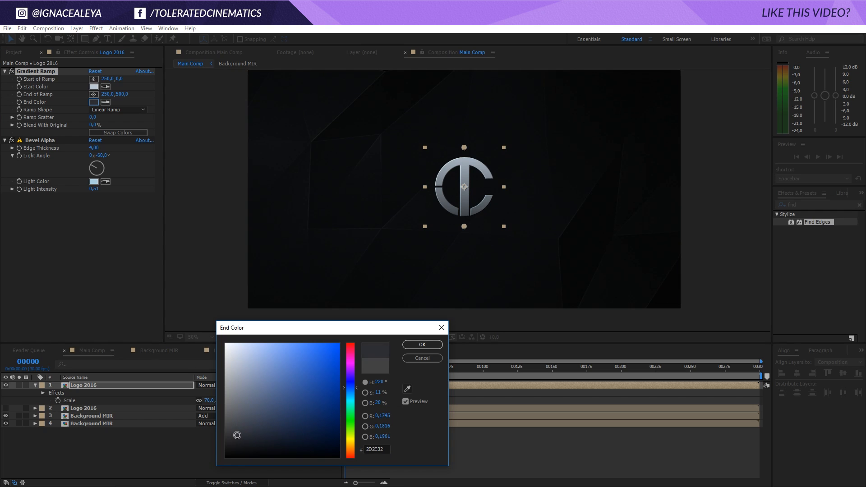
drag(236, 429, 235, 426)
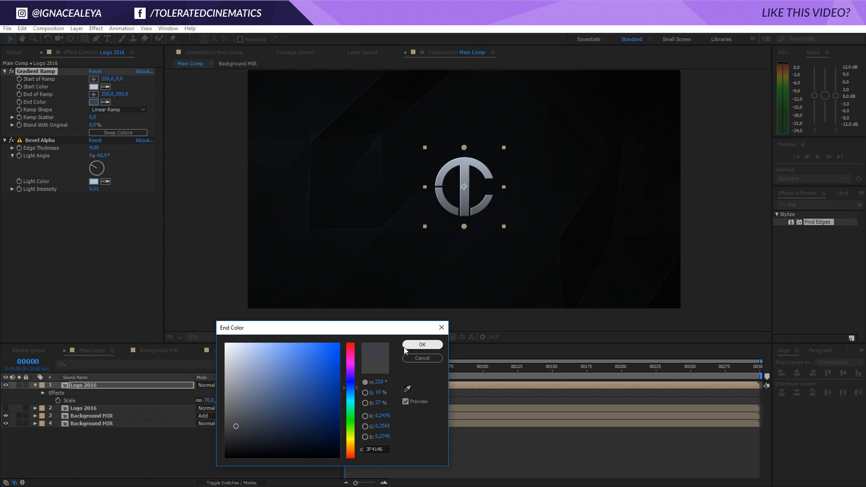
click(433, 345)
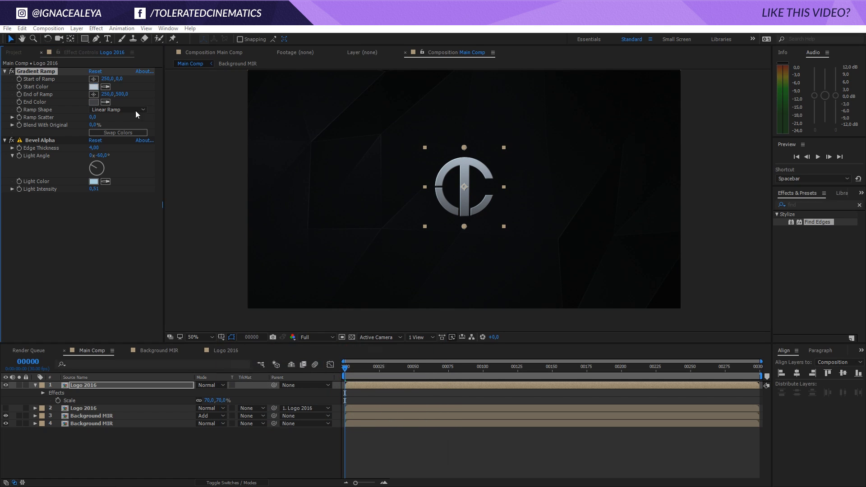
- Set the Gradient Ramp's Start Color to a pale blue-grey, D3D4E1
click(94, 87)
drag(351, 391, 351, 383)
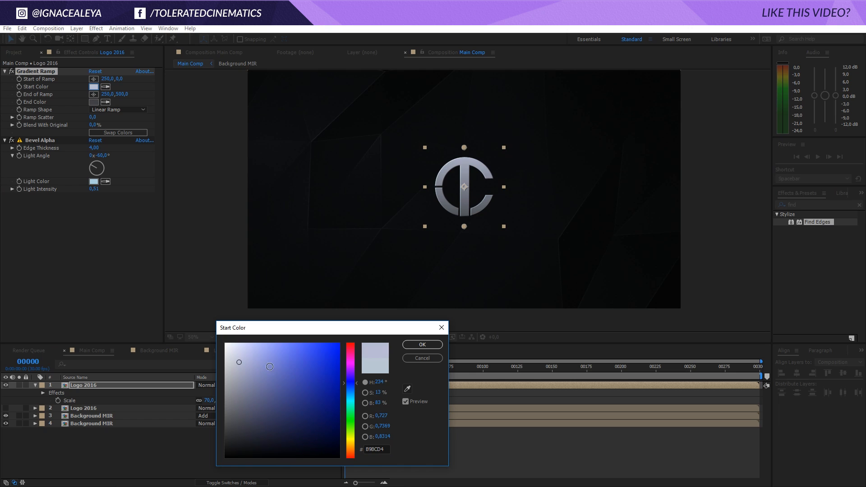
drag(238, 363, 232, 355)
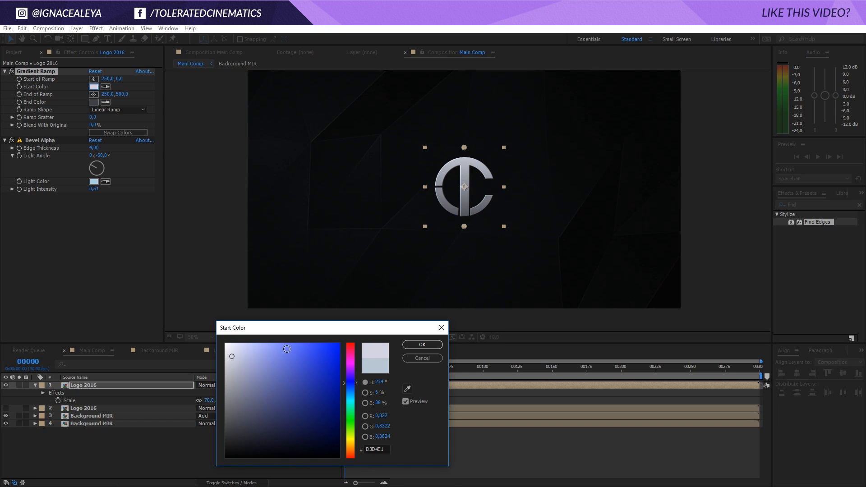
click(422, 346)
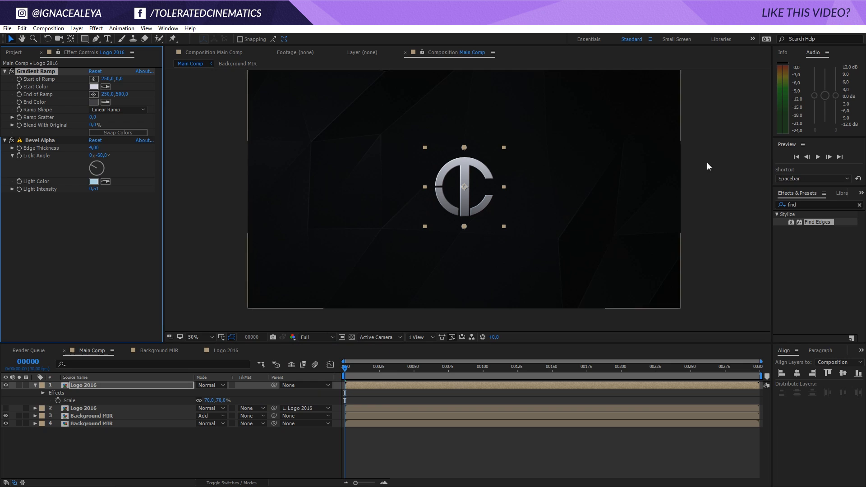
- Search the effects for "light s" and apply CC Light Sweep to the top Logo 2016 layer
click(794, 205)
text(light s)
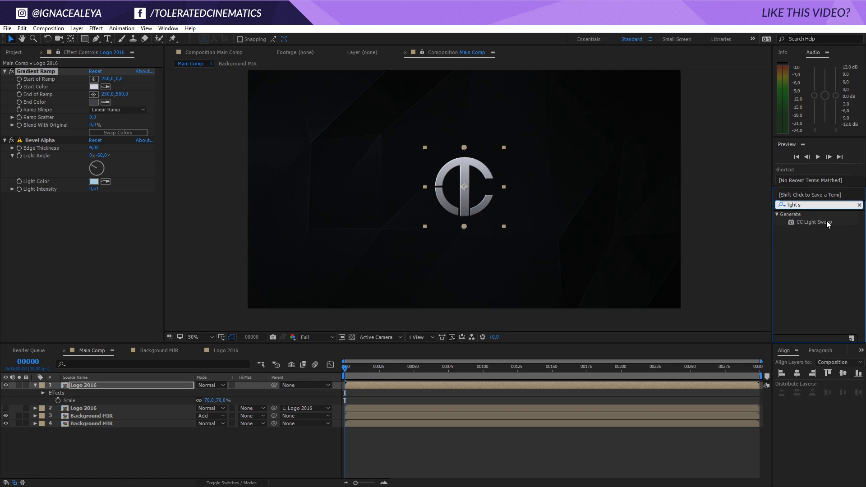
drag(826, 220, 125, 385)
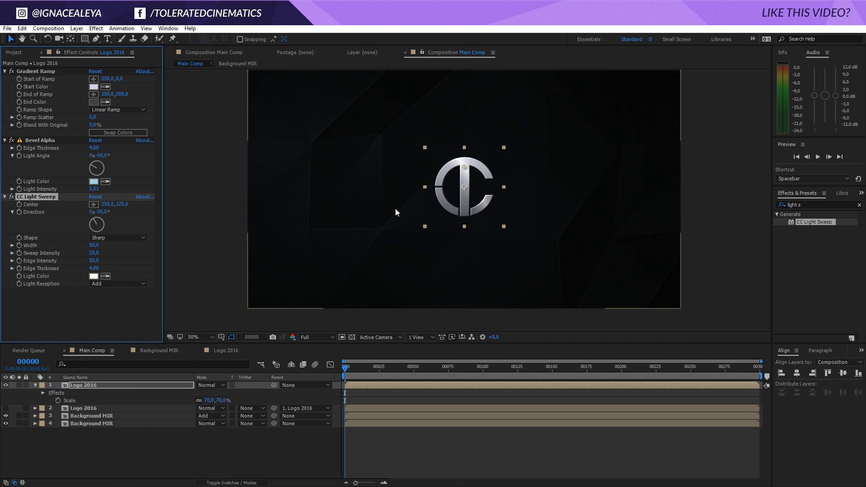
- Set the CC Light Sweep's Light Color to warm orange E7BE99
key(slash)
drag(456, 160, 474, 210)
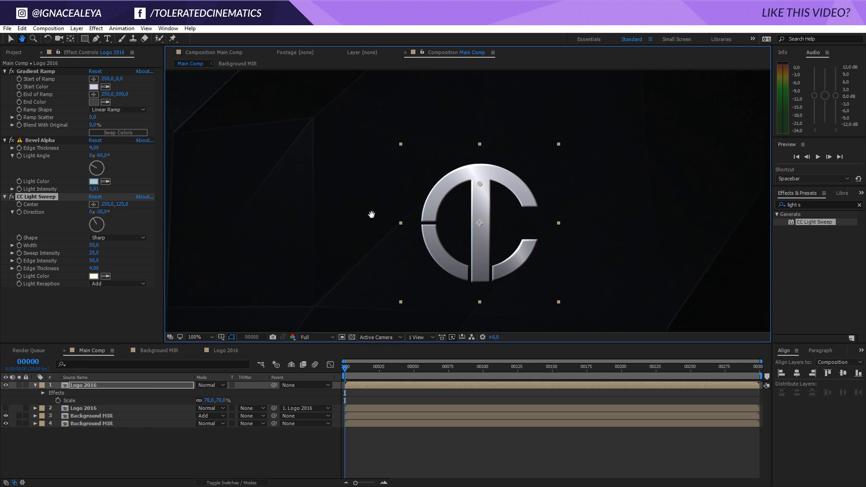
click(93, 276)
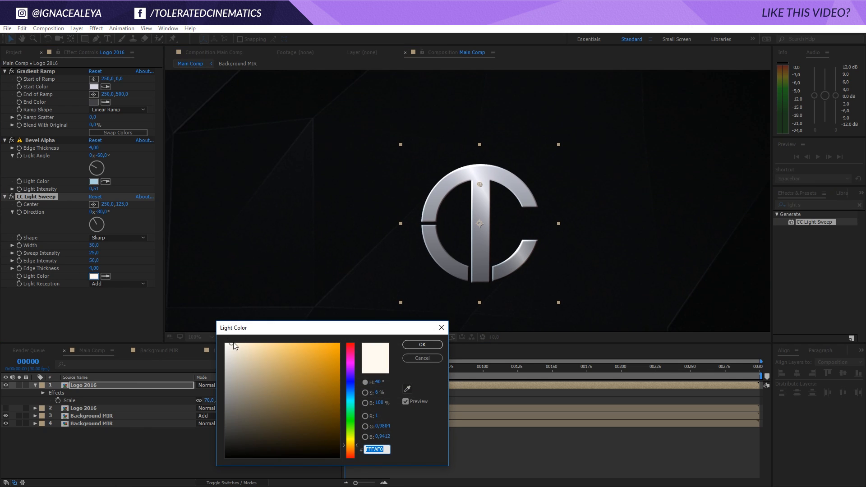
drag(234, 345, 247, 345)
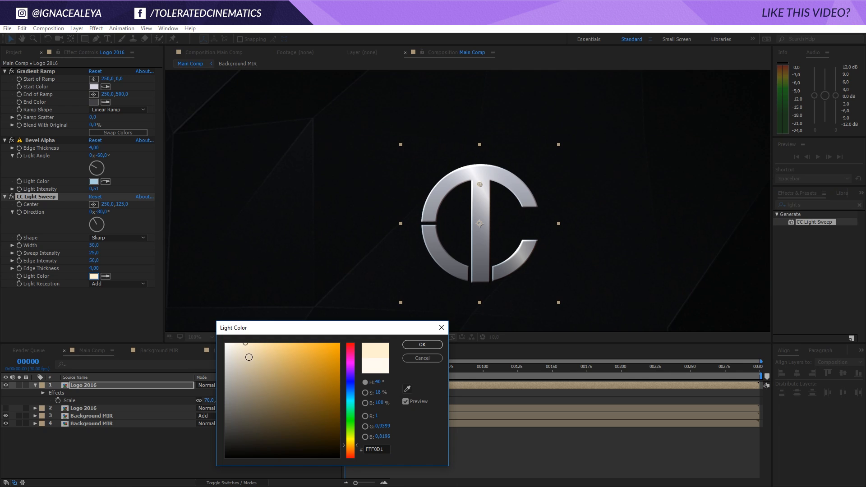
click(263, 354)
click(350, 449)
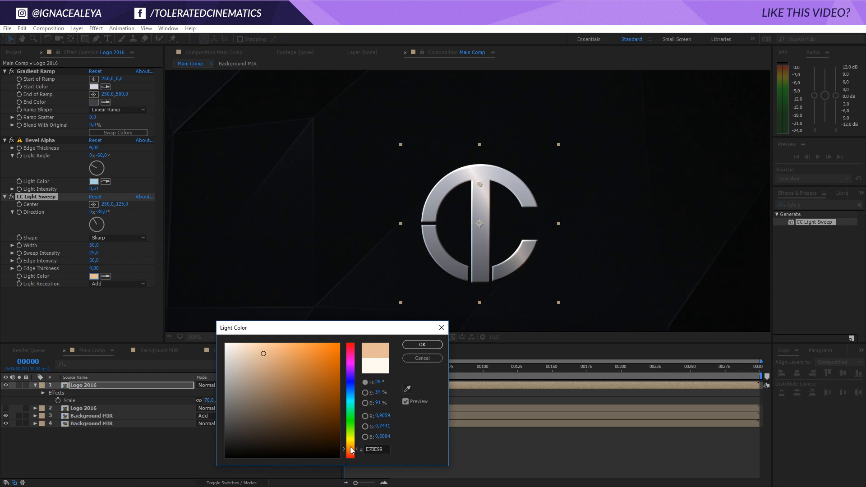
click(422, 345)
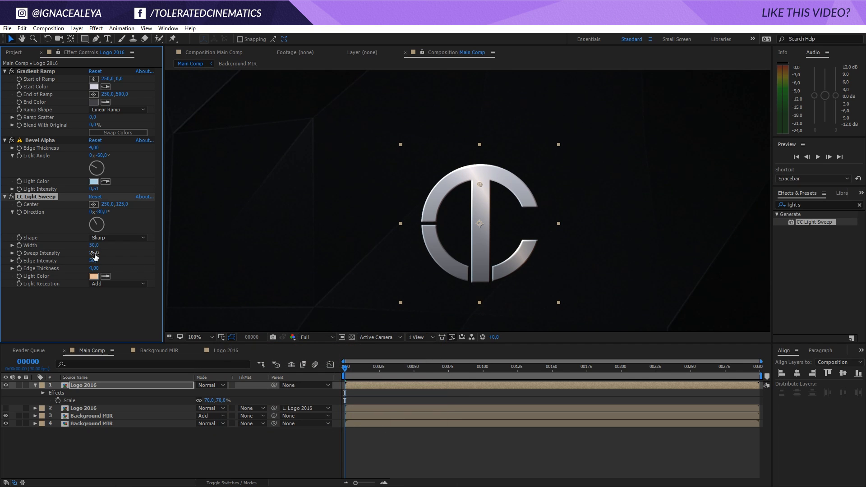
- Set the CC Light Sweep's Sweep Intensity to 48 and Width to 93, and set its Light Color to light blue
drag(95, 256, 114, 248)
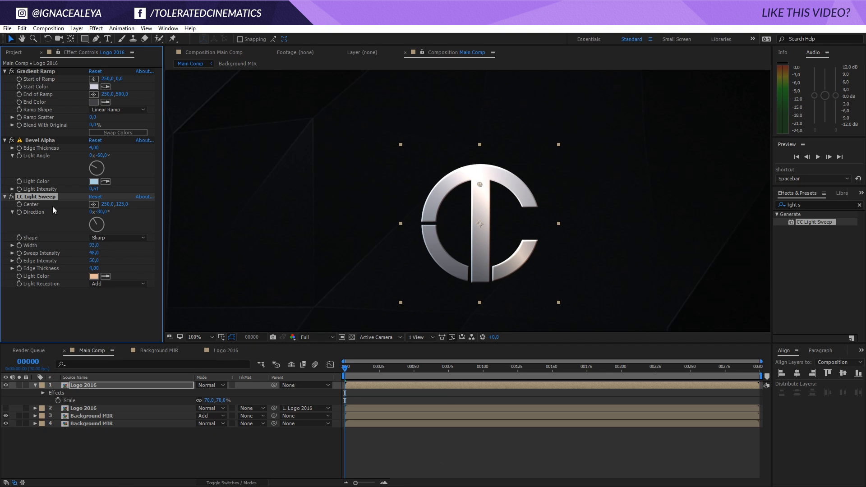
click(94, 276)
click(349, 387)
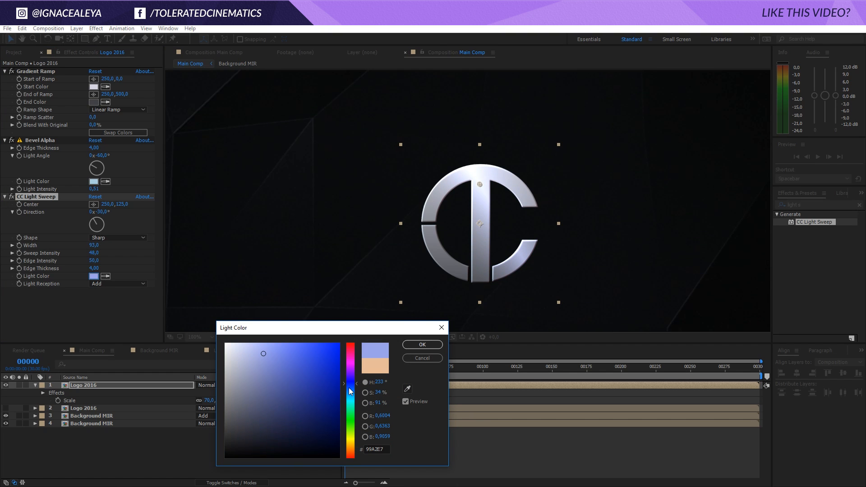
click(431, 345)
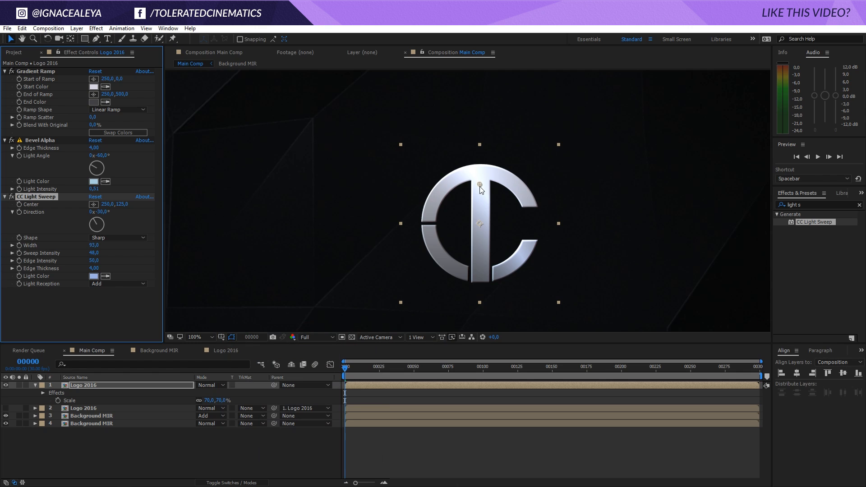
- Keyframe the CC Light Sweep's Center from about (-144, 202) at frame 0 to about (466, -6) at frame 149, and return to frame 0
drag(480, 185, 342, 213)
click(19, 205)
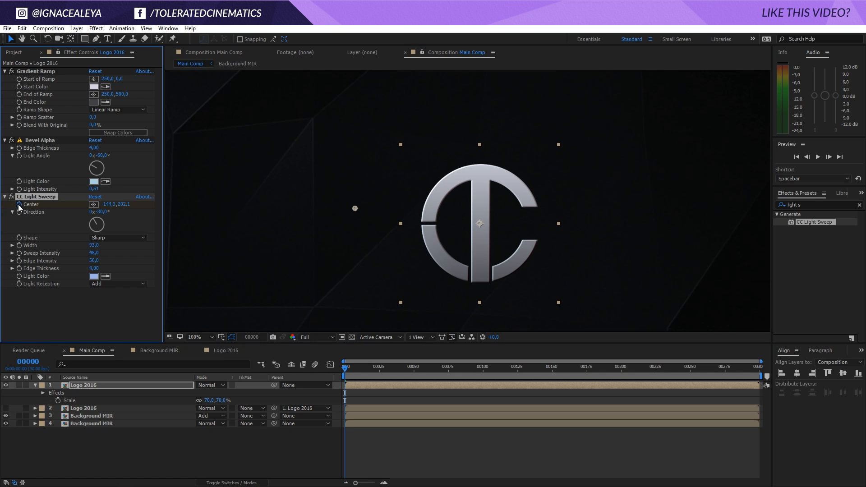
click(551, 367)
drag(355, 209, 549, 143)
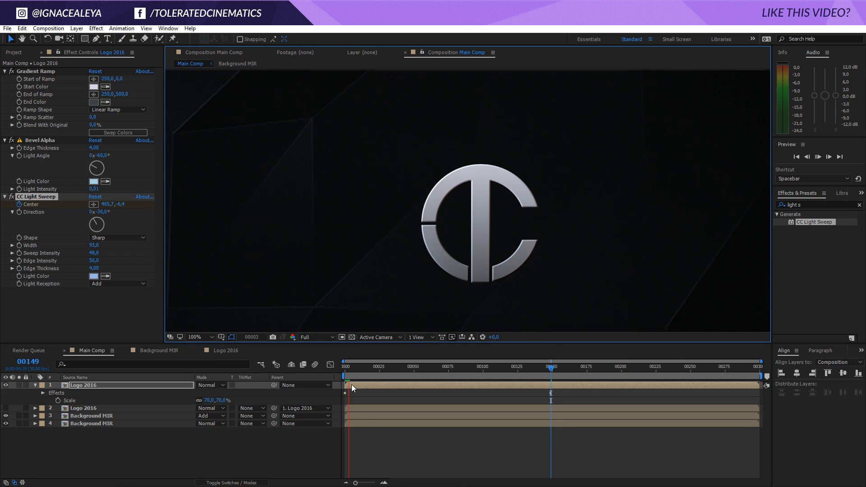
click(345, 368)
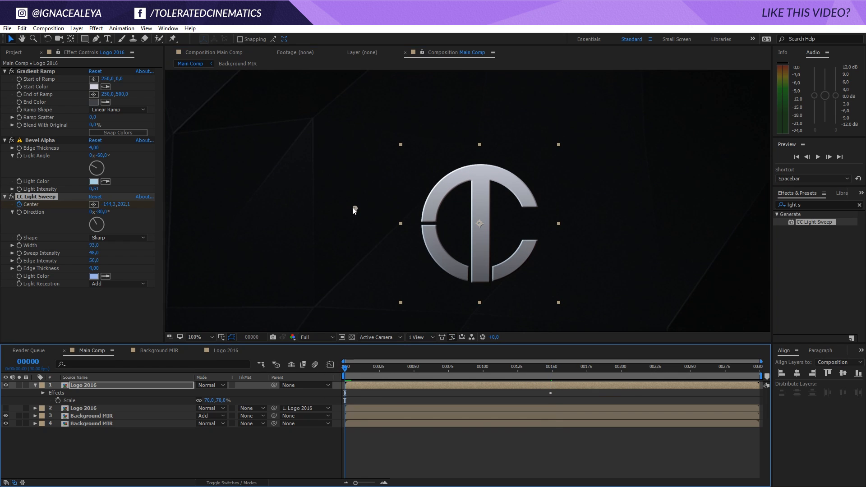
- Move the CC Light Sweep's starting Center to about (-47, 146) at frame 0 and preview the sweep up to frame 55
drag(355, 209, 383, 192)
key(space)
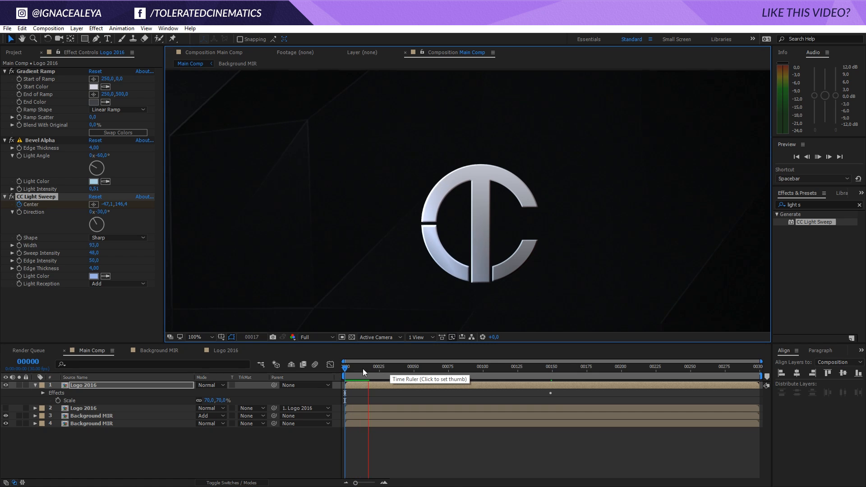
drag(364, 369, 420, 366)
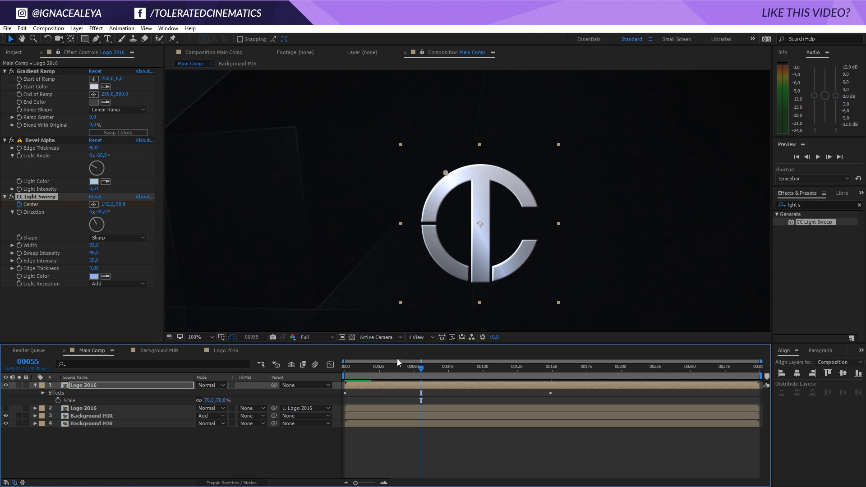
- Apply a second CC Light Sweep to the top Logo 2016 layer, with Direction +63° and Center at about (286, 238)
click(78, 392)
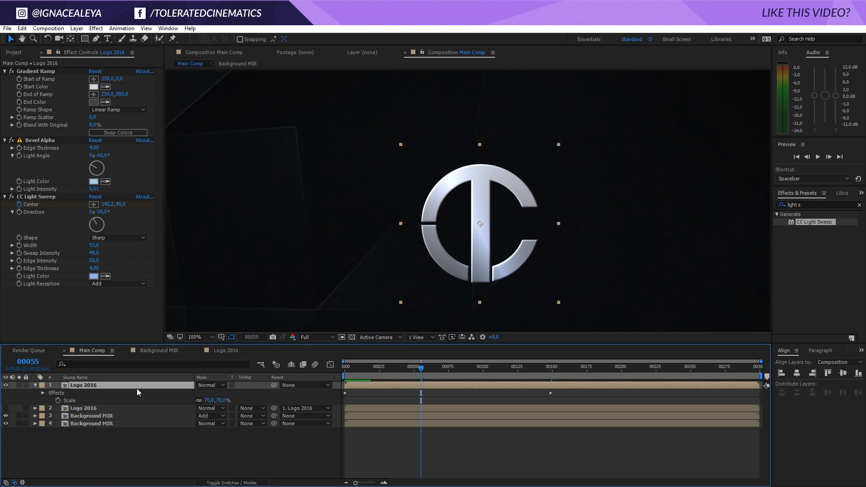
drag(807, 221, 28, 308)
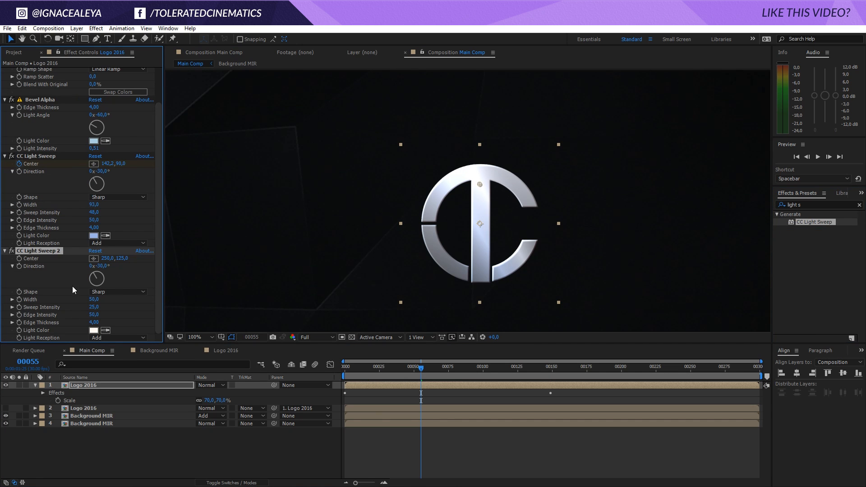
click(105, 274)
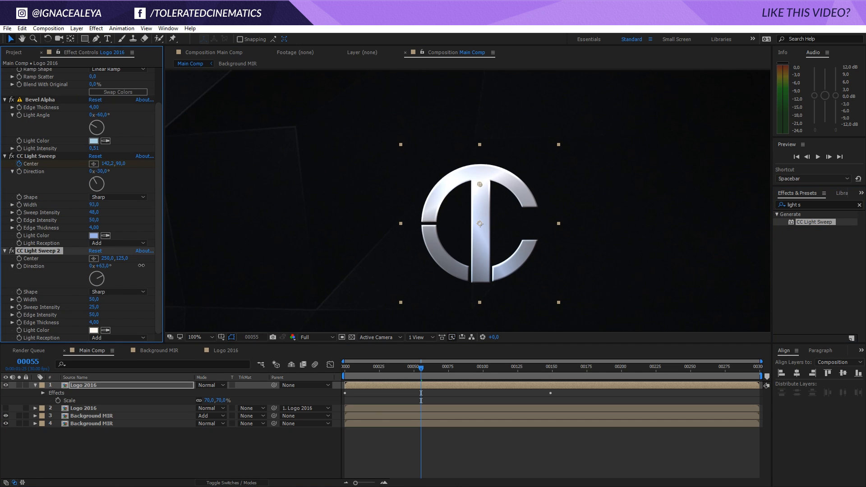
drag(478, 183, 491, 220)
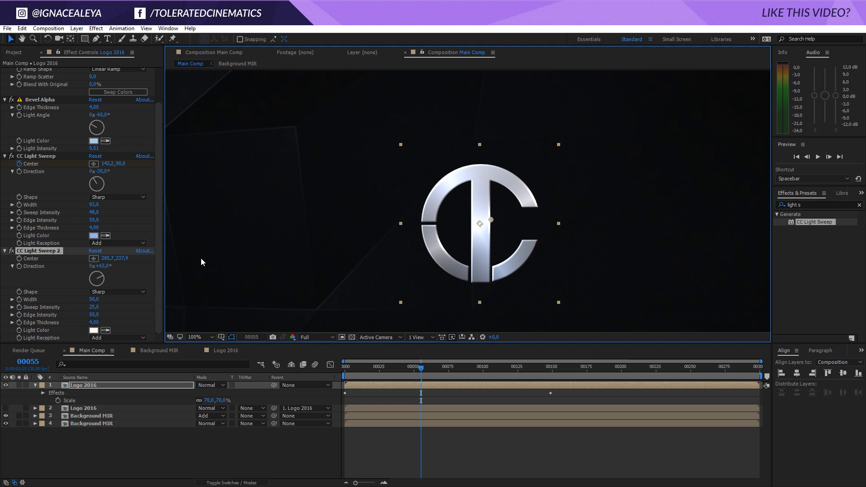
- Set CC Light Sweep 2's Direction to +83° and Width to 106, and review the logo across the timeline
drag(105, 266, 113, 266)
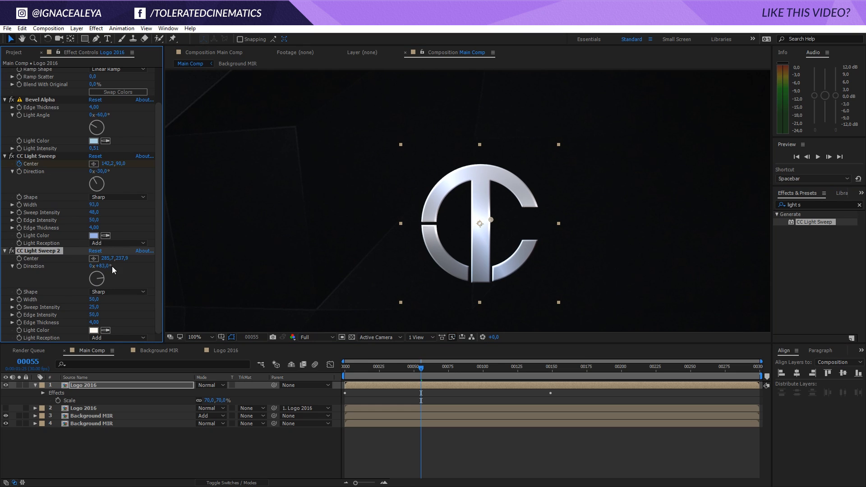
drag(100, 299, 116, 299)
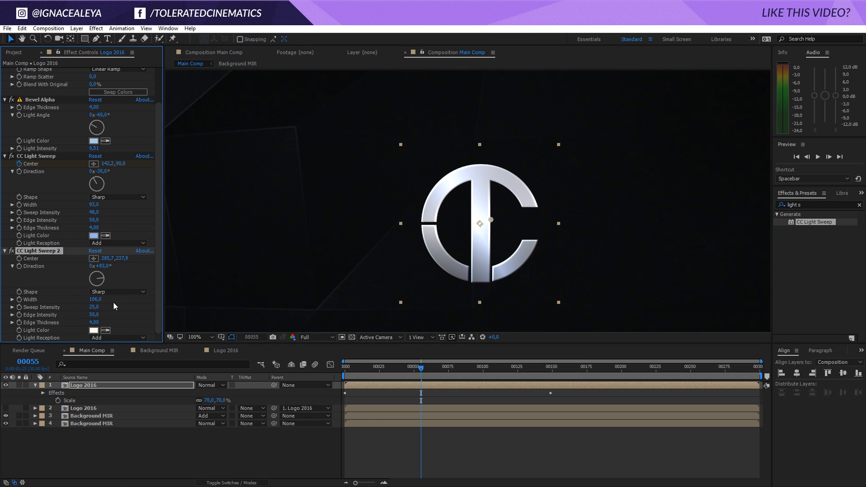
drag(373, 363, 581, 379)
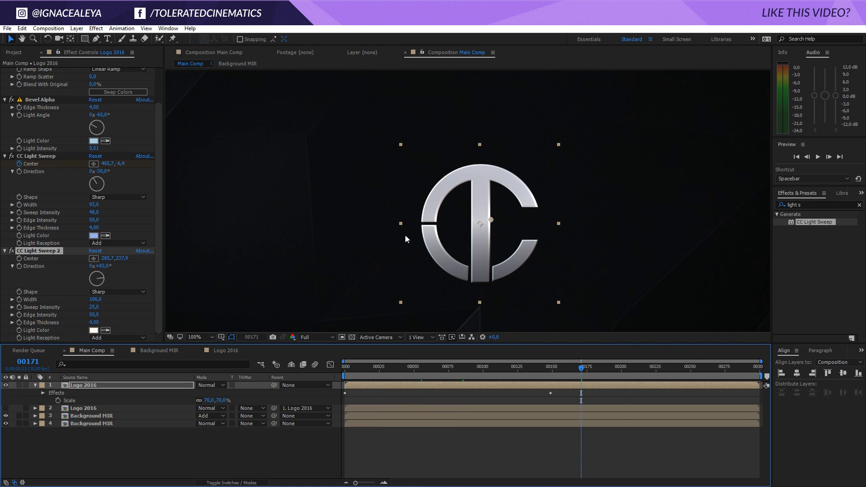
key(comma)
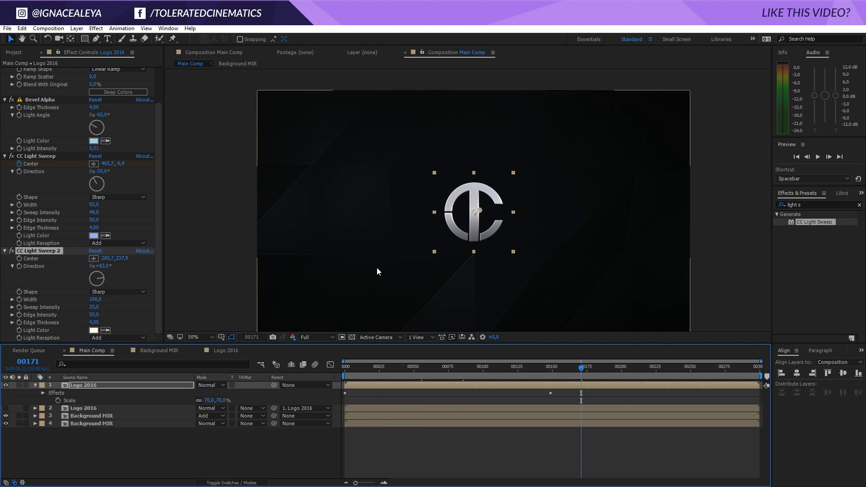
click(478, 439)
key(period)
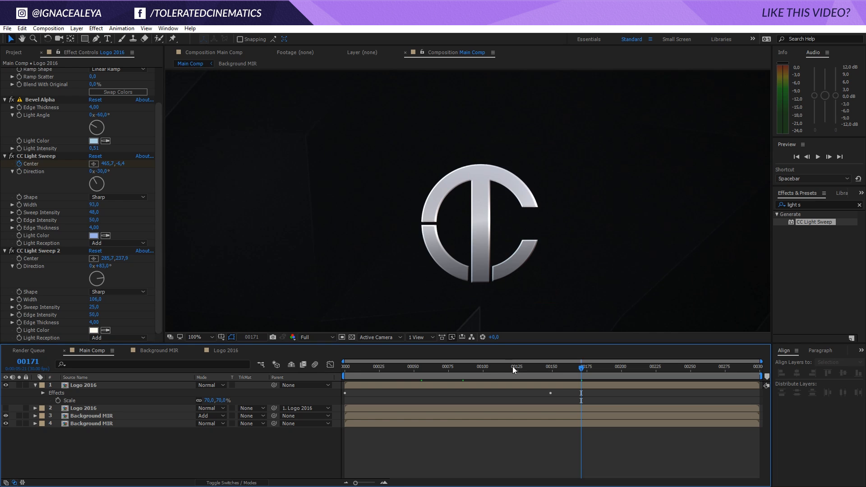
drag(512, 366, 550, 378)
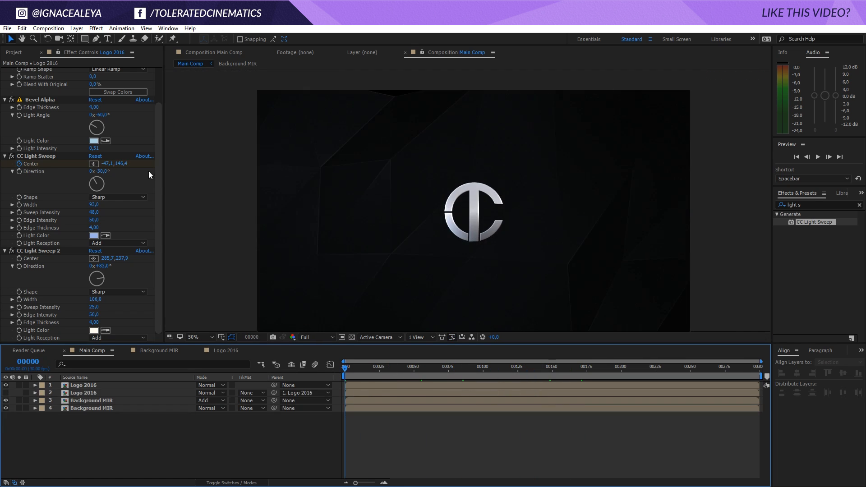
- Add the text "TOLERATED CINEMATICS" just below the logo
click(107, 39)
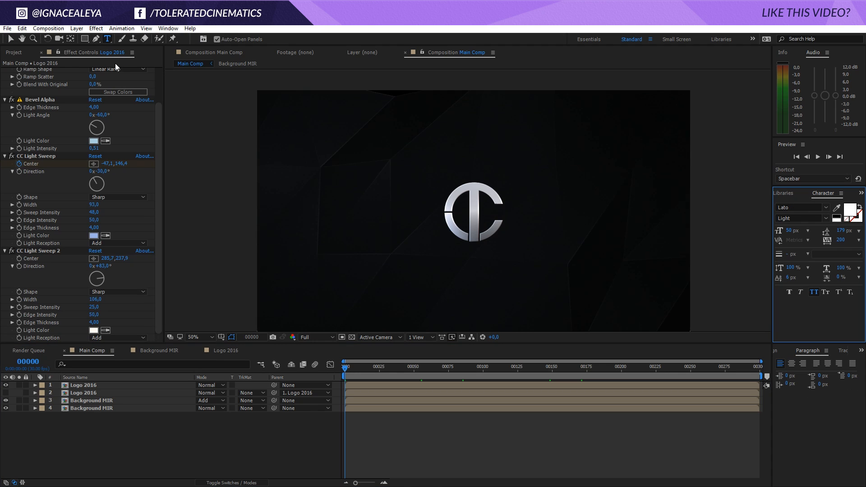
click(403, 261)
text(TOLERATED CINEM)
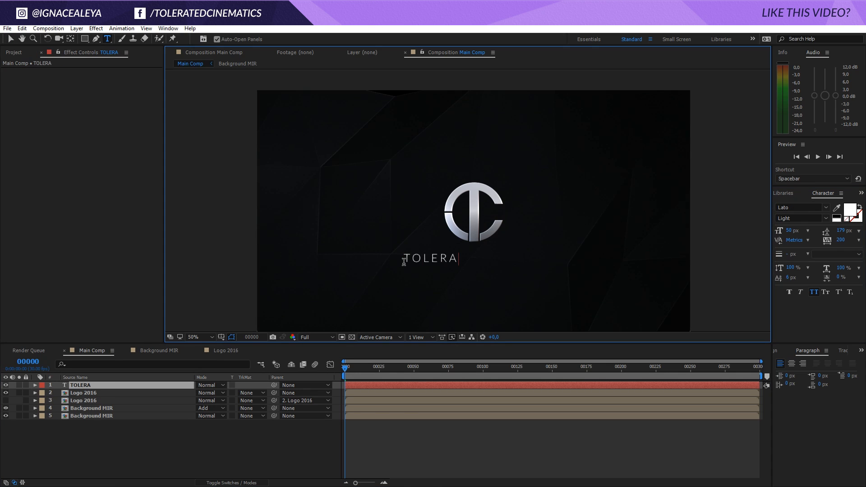
text(CS)
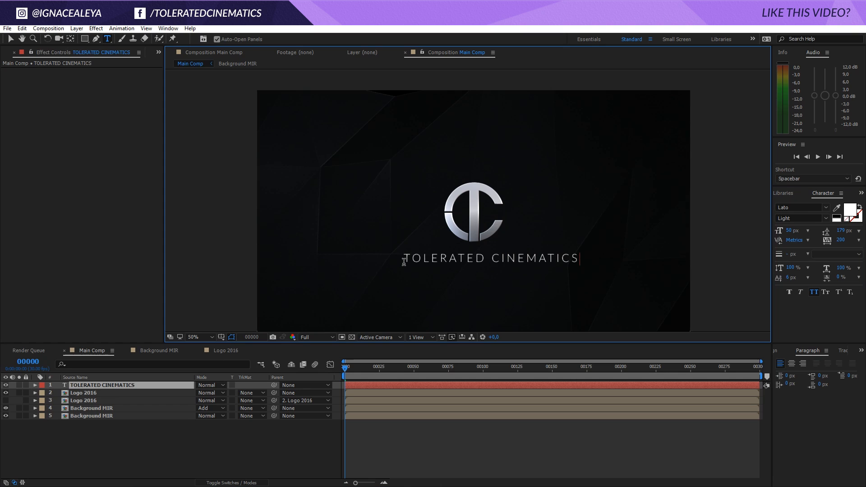
click(10, 39)
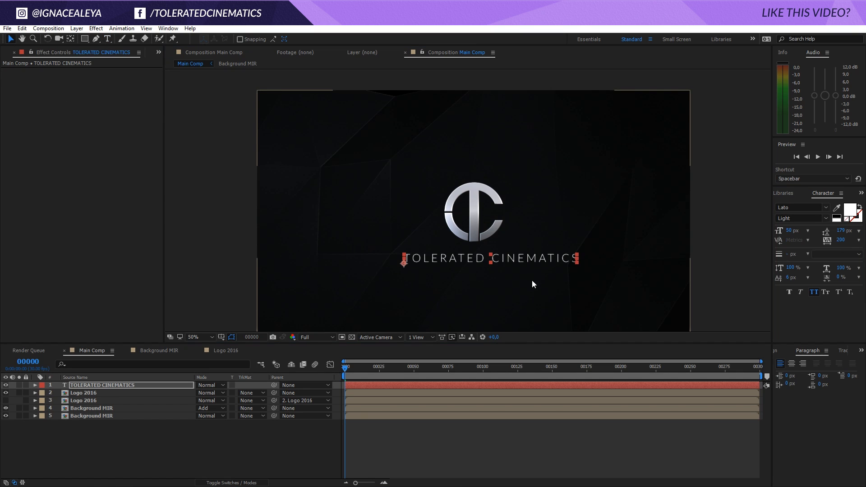
- Centre the TOLERATED CINEMATICS text horizontally in the composition and check its placement under the logo
click(785, 352)
click(797, 374)
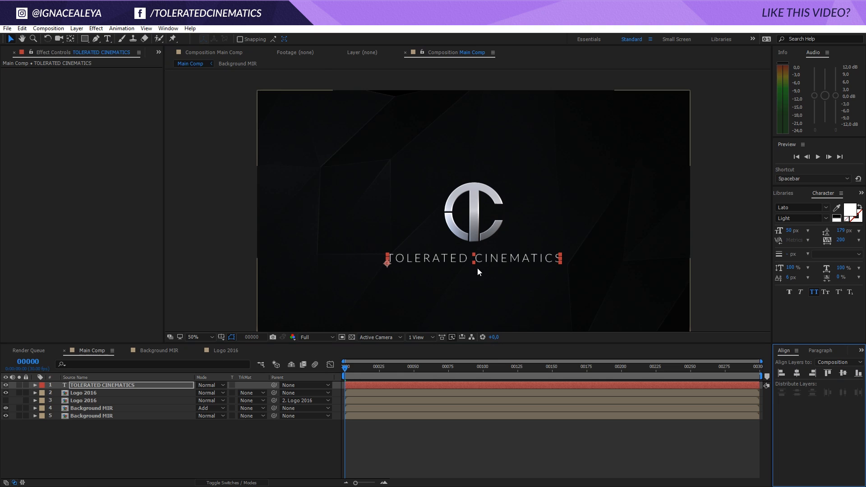
key(comma)
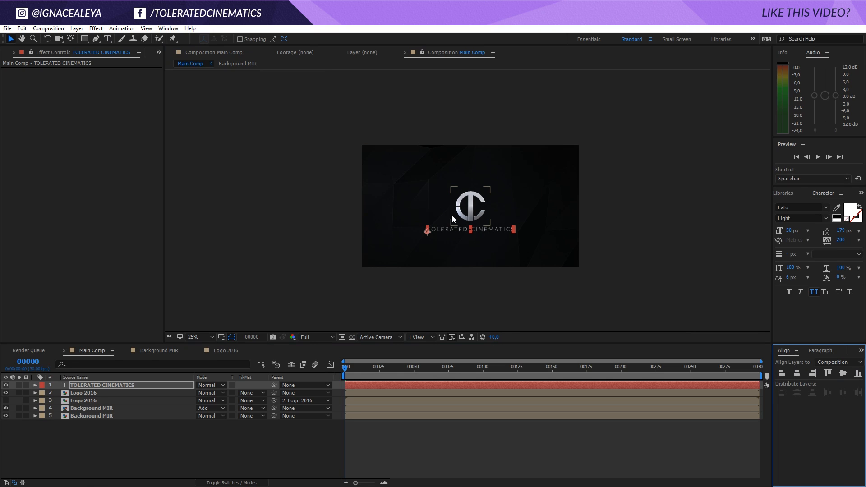
key(period)
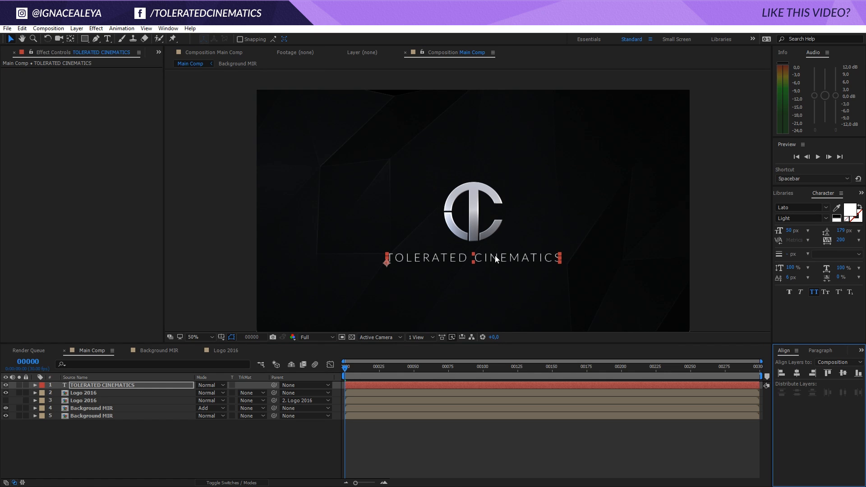
key(comma)
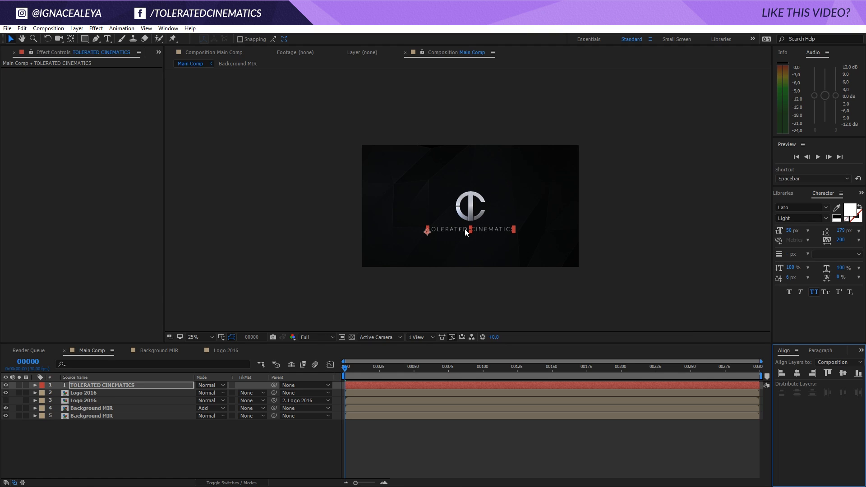
- Parent the TOLERATED CINEMATICS text layer to the lower Logo 2016 layer (layer 3)
click(161, 386)
key(period)
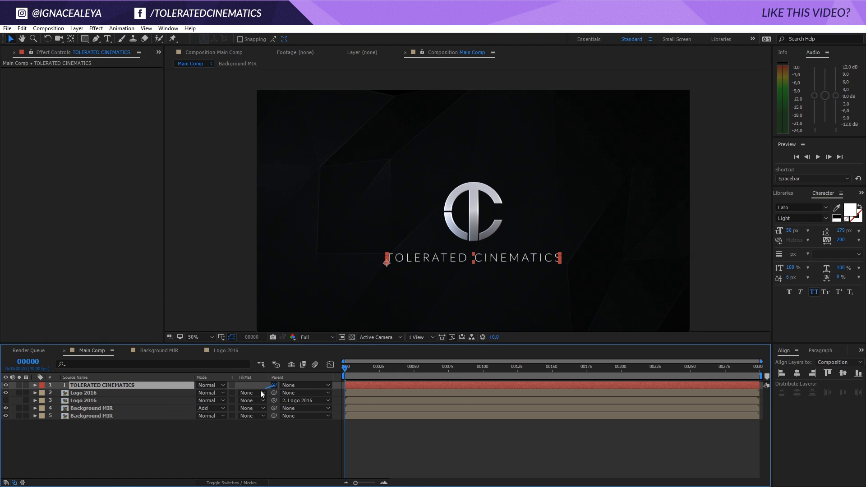
drag(273, 385, 94, 400)
- Set the TOLERATED CINEMATICS text layer's Opacity to 0%
key(t)
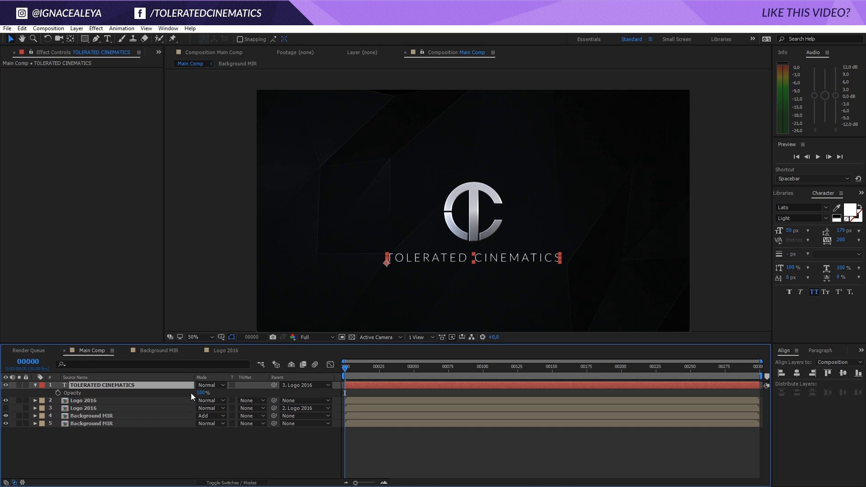
click(203, 393)
text(0)
key(Return)
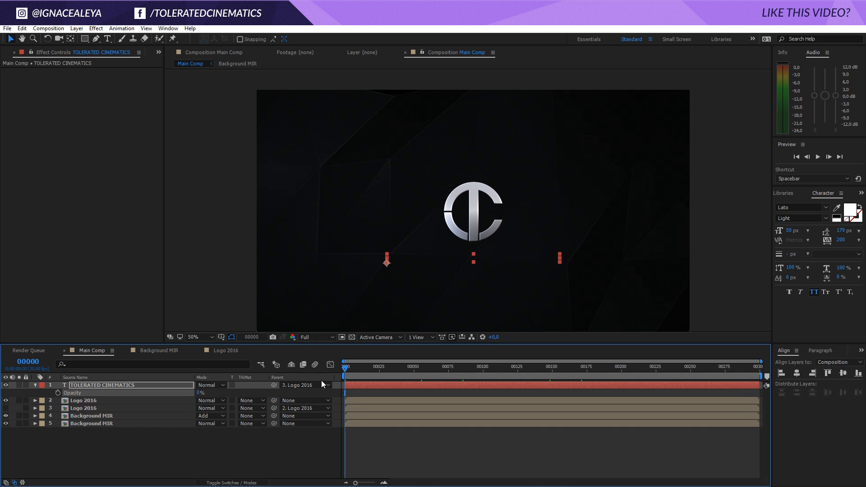
- Keyframe the upper Logo 2016 layer's Position at frame 150 and raise it to (960, 447) at frame 170
drag(348, 372, 556, 389)
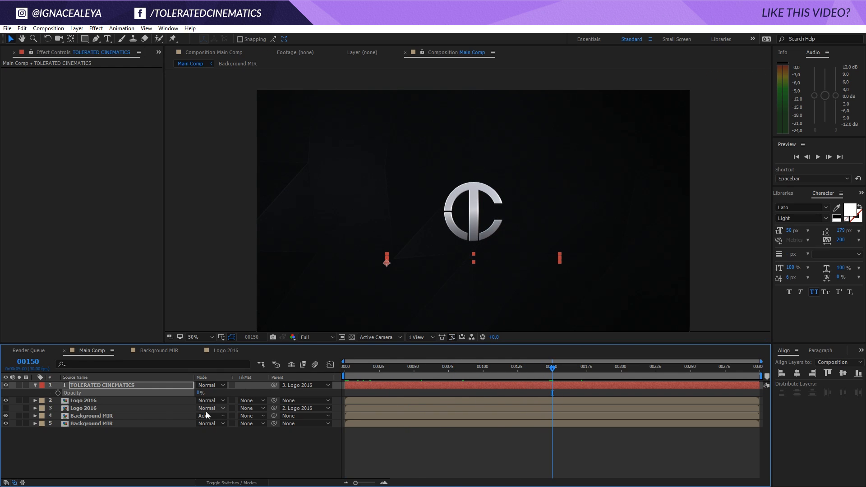
click(77, 408)
key(ctrl+Up)
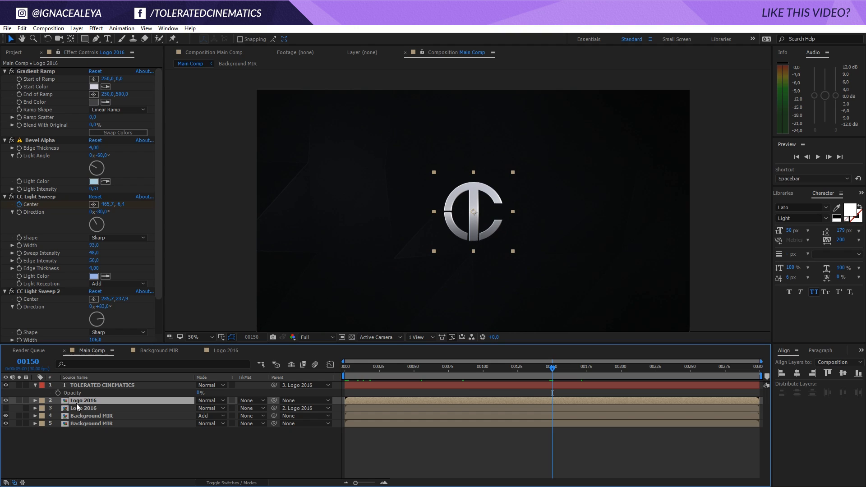
key(p)
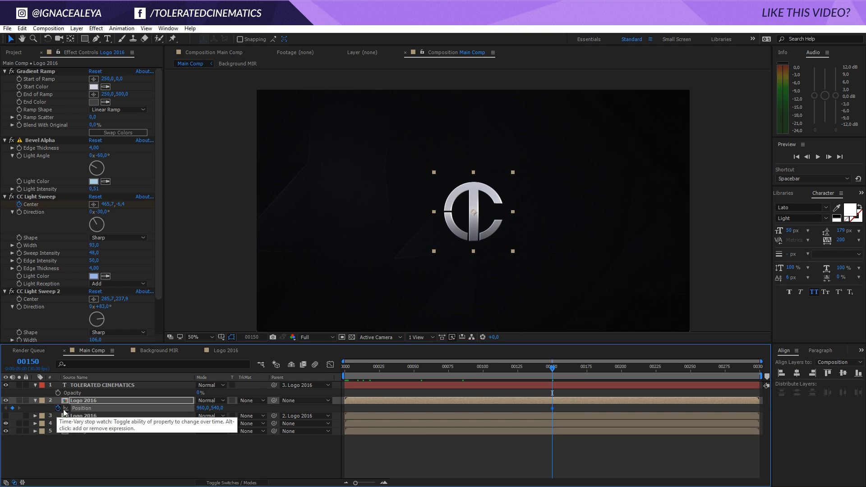
click(58, 409)
key(shift+Page_Down)
key(shift+Page_Down)
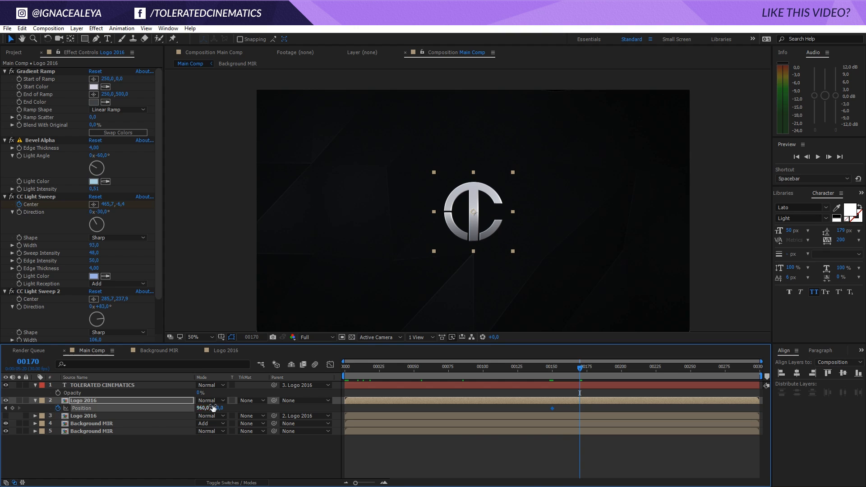
drag(216, 408, 176, 407)
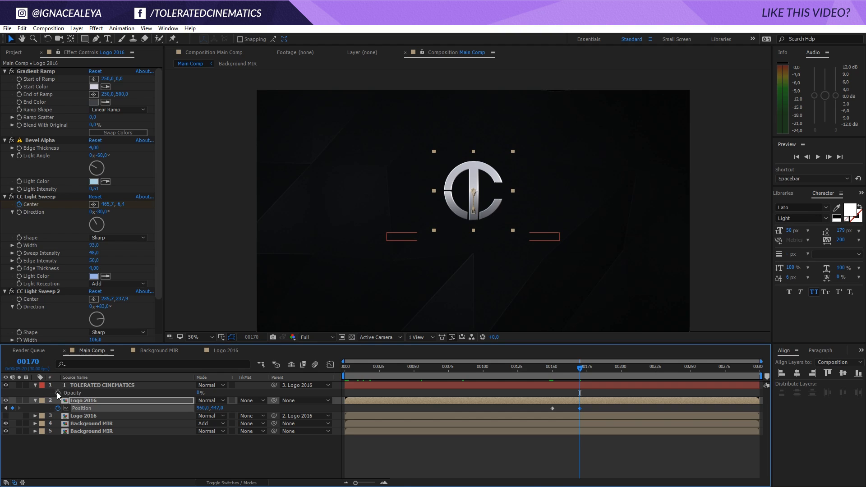
- Keyframe the text layer's Opacity from 0% at frame 150 to 100% at frame 170
click(58, 392)
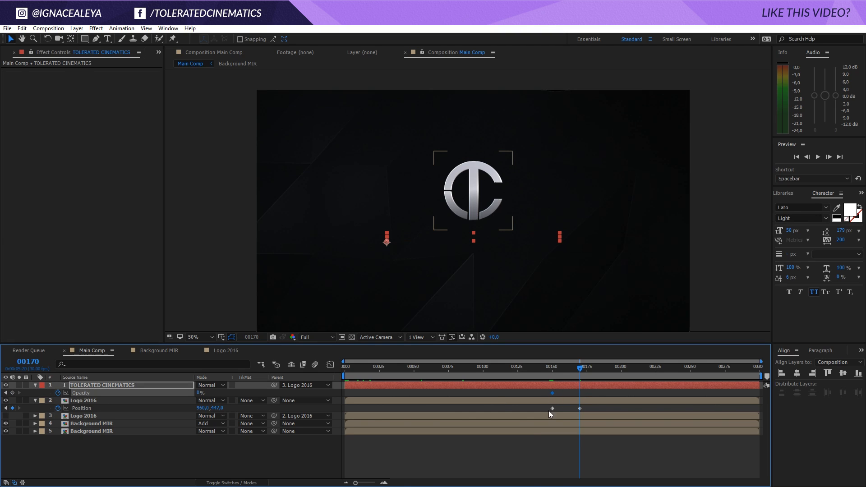
drag(199, 392, 445, 393)
scroll(561, 267, down, 2)
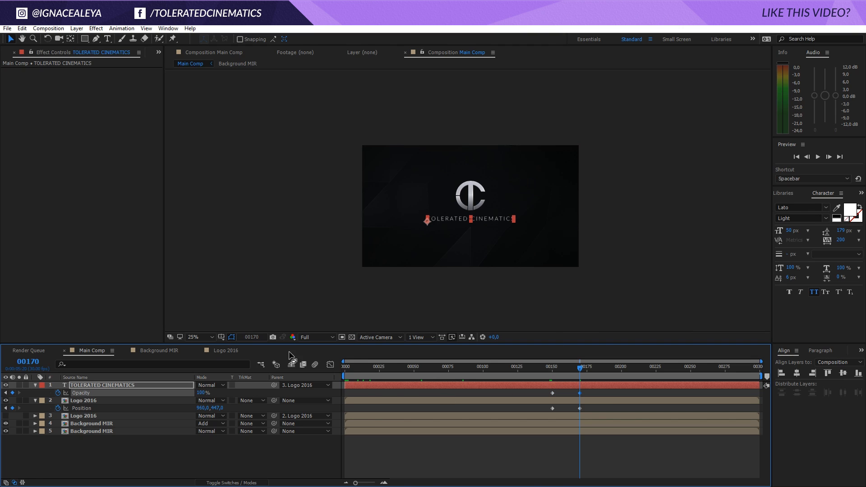
- Set the upper Logo 2016 layer's Position at frame 170 to (960, 494) and review the logo and text reveal
drag(219, 408, 241, 408)
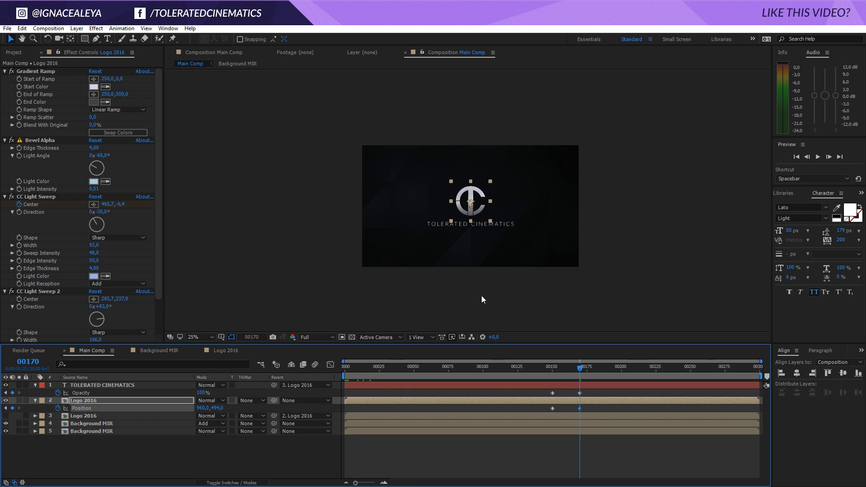
scroll(466, 281, up, 2)
click(542, 407)
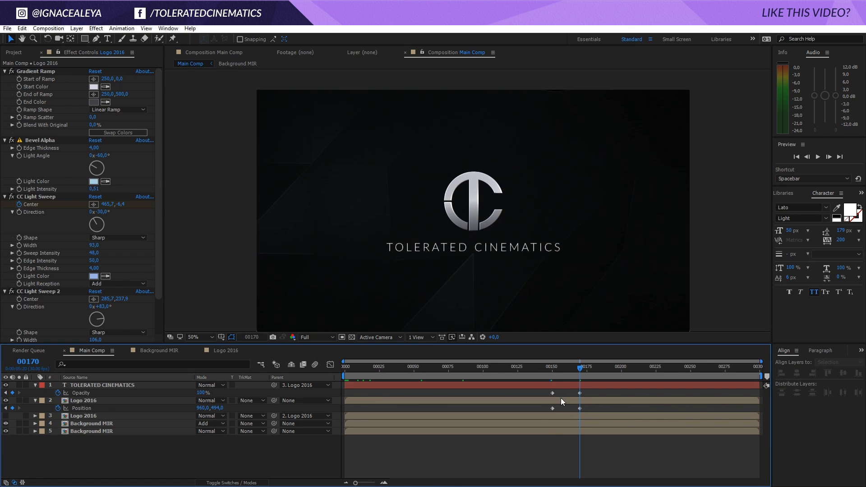
drag(564, 369, 580, 398)
- Keyframe both Logo 2016 layers' Opacity at frame 150, with the upper layer at 100% and the lower one at 0%
click(552, 372)
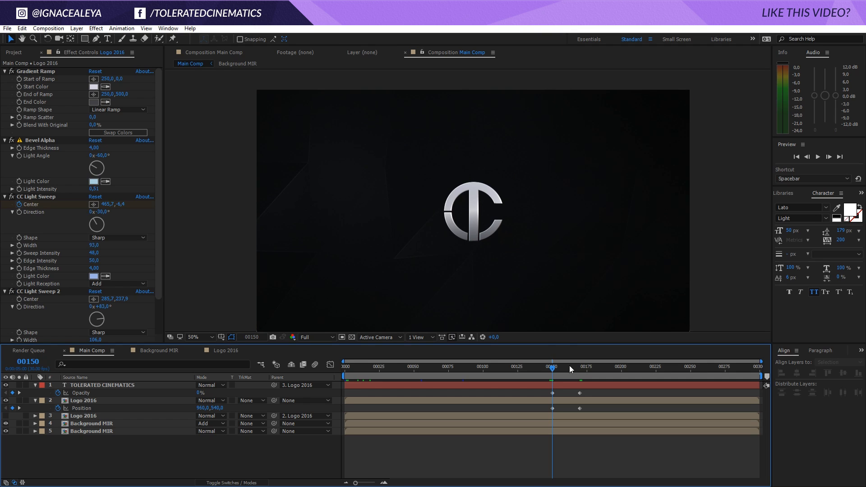
click(88, 402)
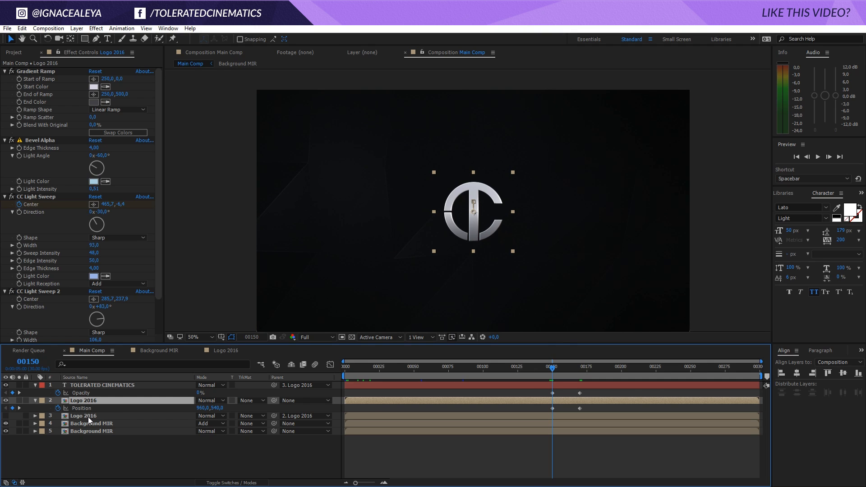
ctrl+click(88, 417)
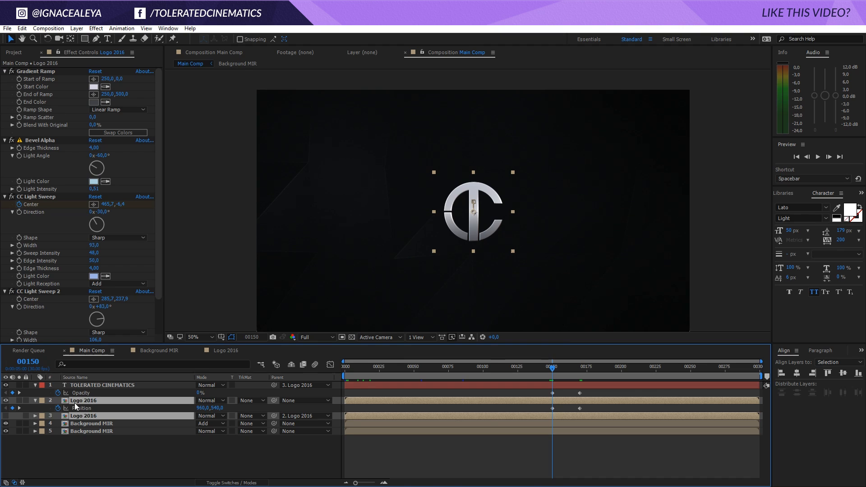
key(t)
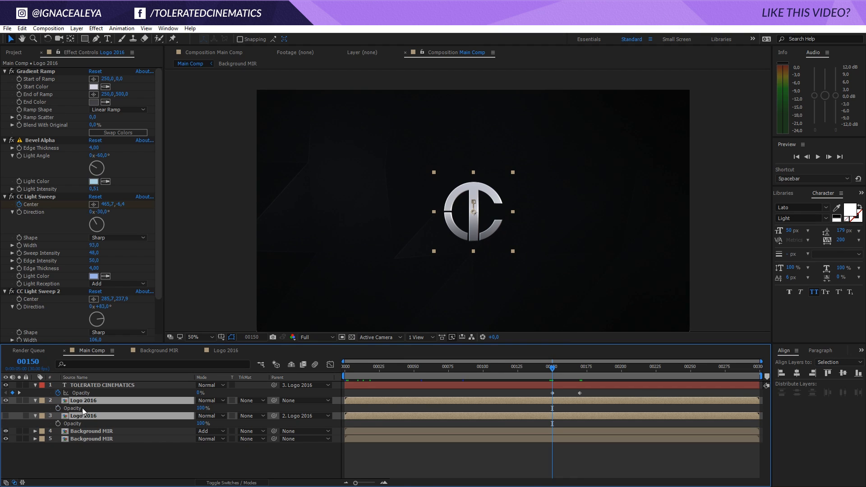
click(58, 407)
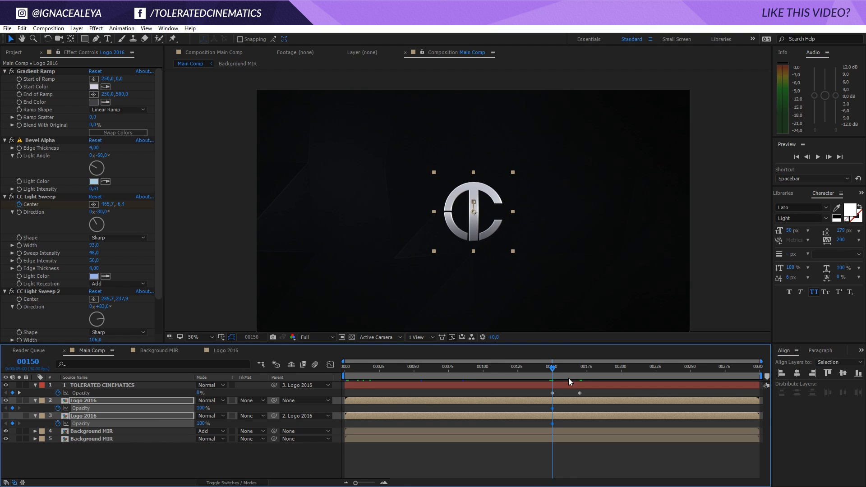
click(564, 407)
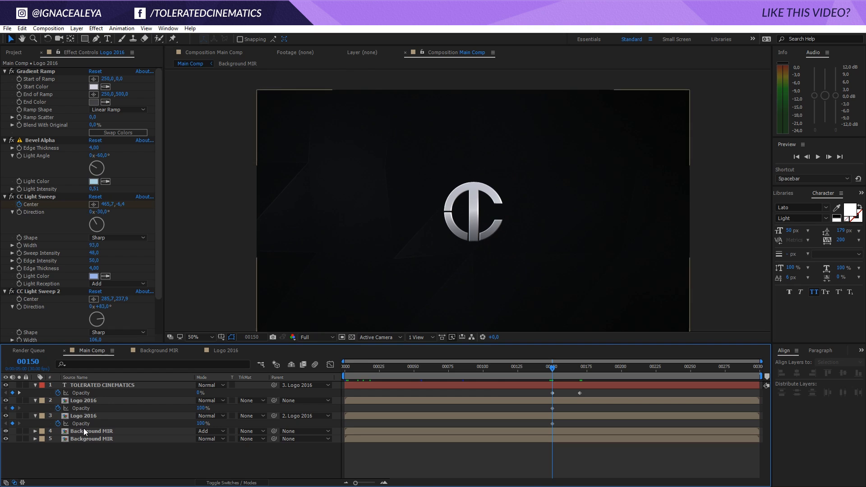
click(201, 423)
text(0)
key(Return)
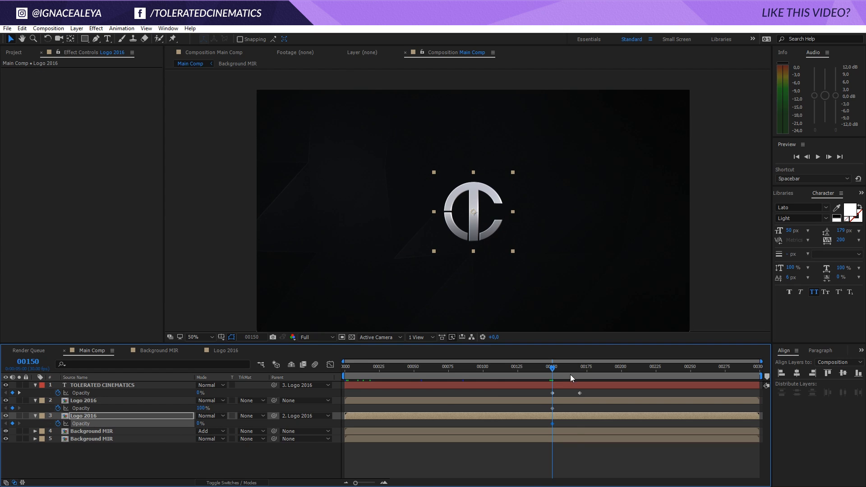
- Set Opacity at frame 170 to 0% on the upper Logo 2016 layer and 100% on the lower one, and review the crossfade
drag(570, 375, 579, 370)
click(201, 407)
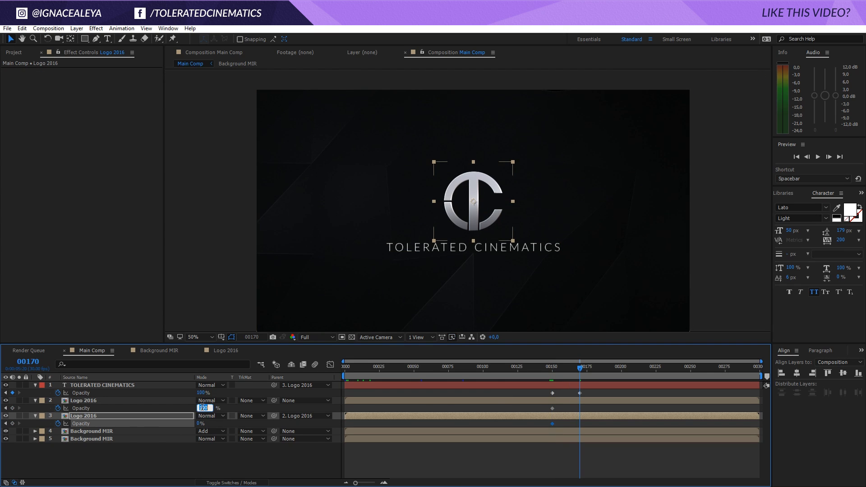
text(0)
click(199, 423)
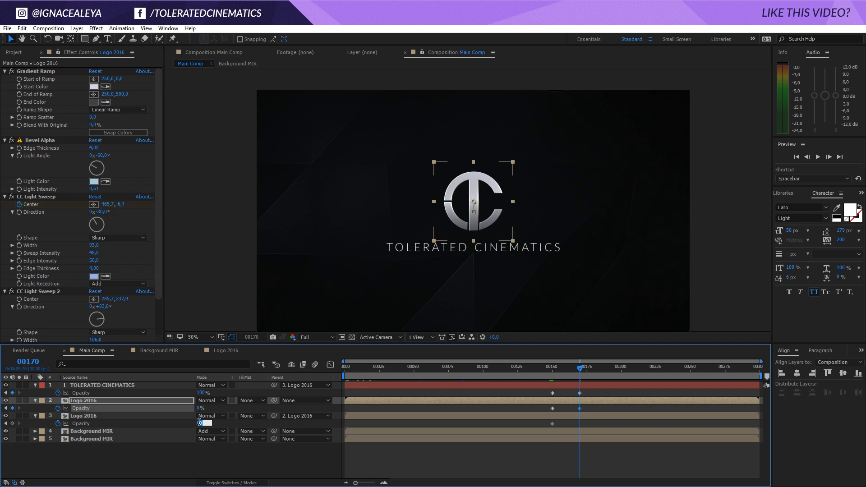
text(100)
key(Return)
click(511, 451)
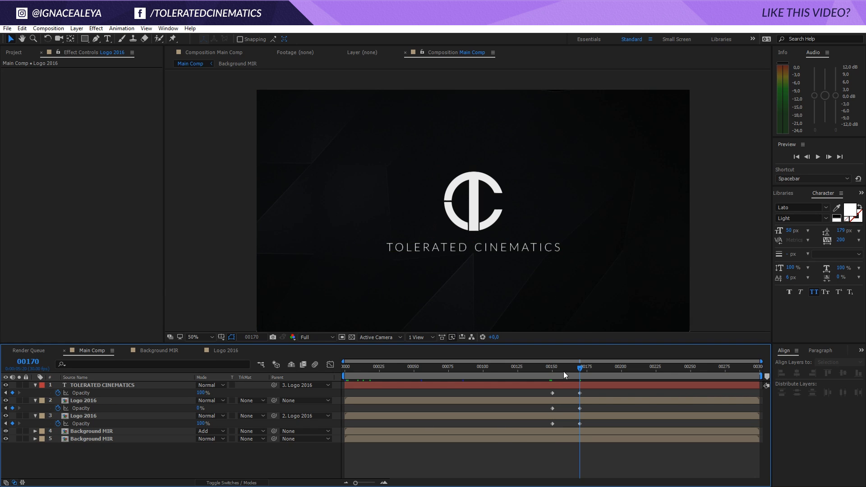
drag(566, 371, 580, 391)
- Copy the upper Logo 2016 layer's Opacity keyframes onto both Background MIR layers, starting at frame 150
click(552, 367)
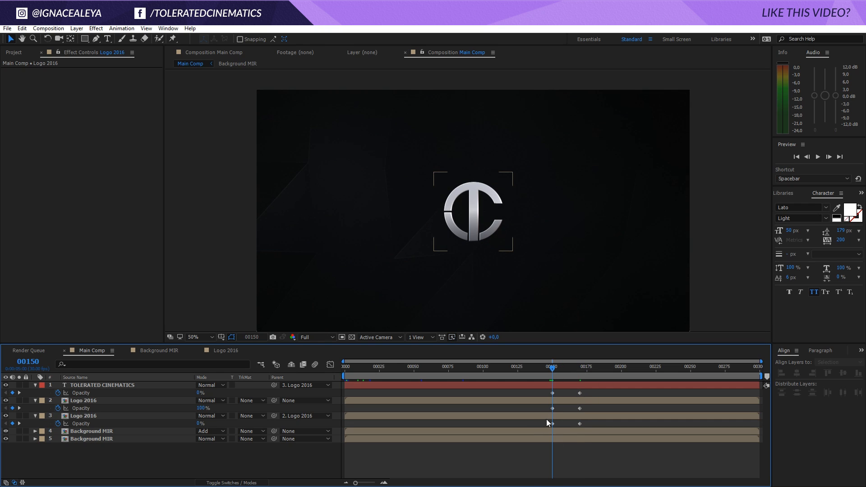
drag(550, 410, 586, 410)
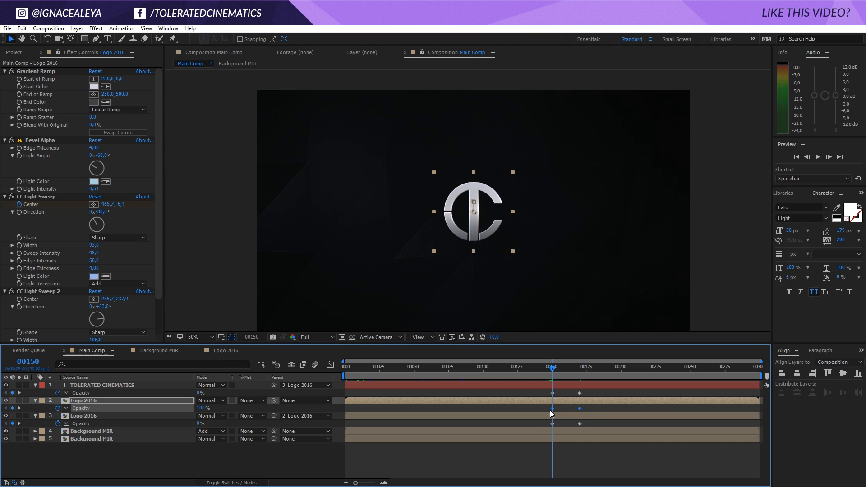
click(545, 437)
click(550, 431)
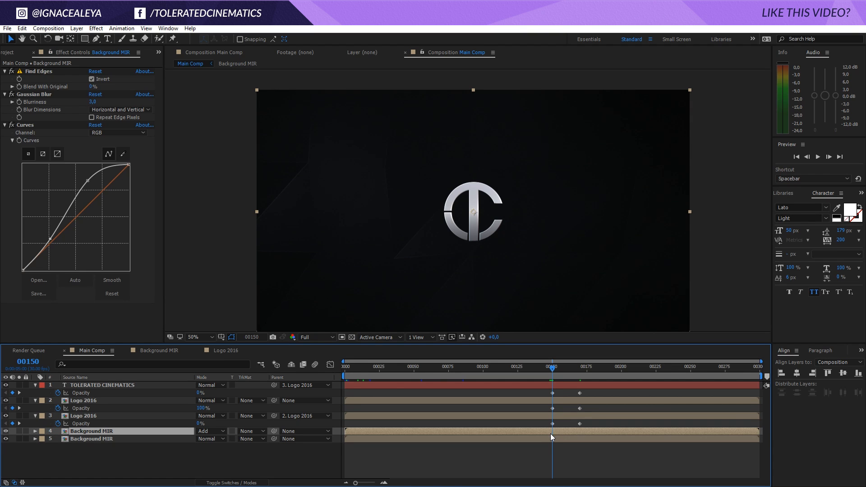
click(551, 440)
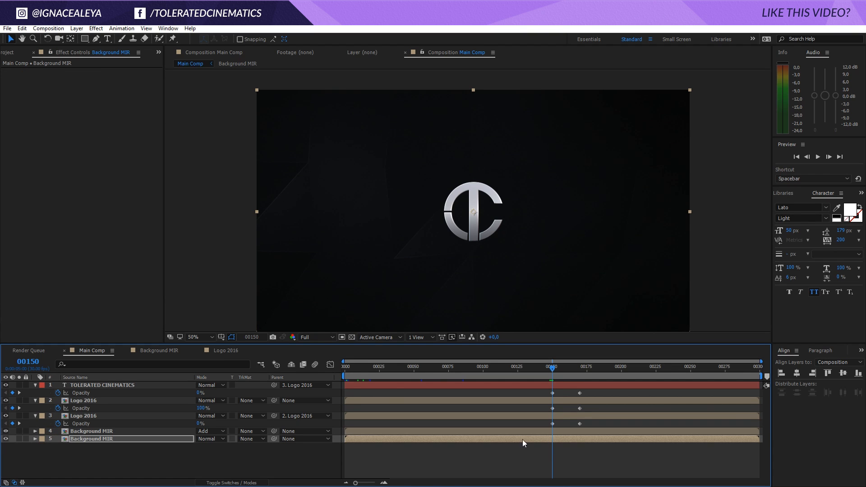
- Create a 1920 x 1080 px near-black solid named BG and place it beneath both Background MIR layers
right_click(185, 462)
mouse_move(209, 372)
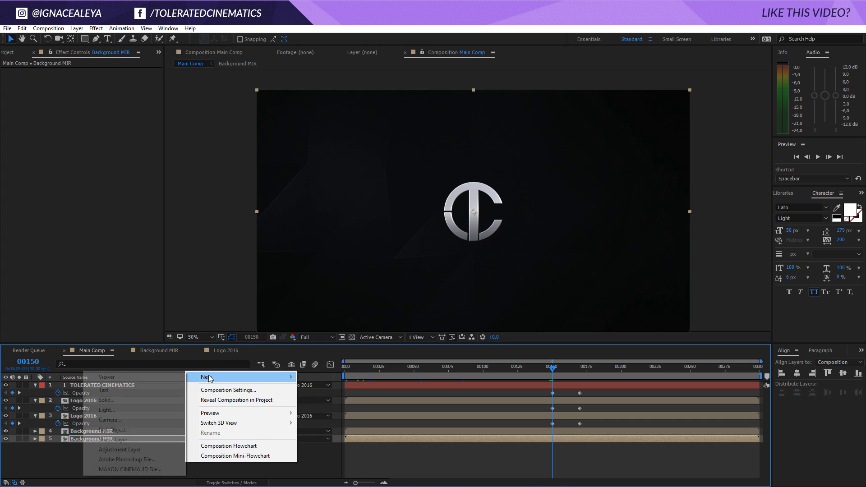
click(116, 399)
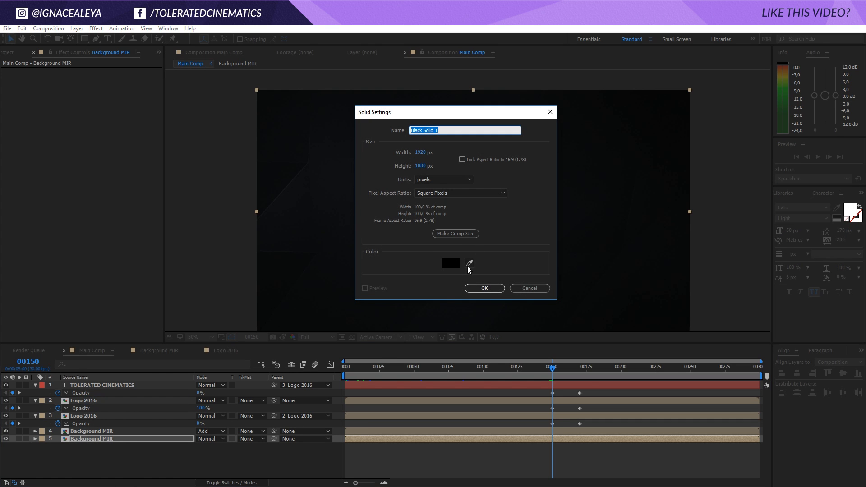
text(BG)
click(451, 263)
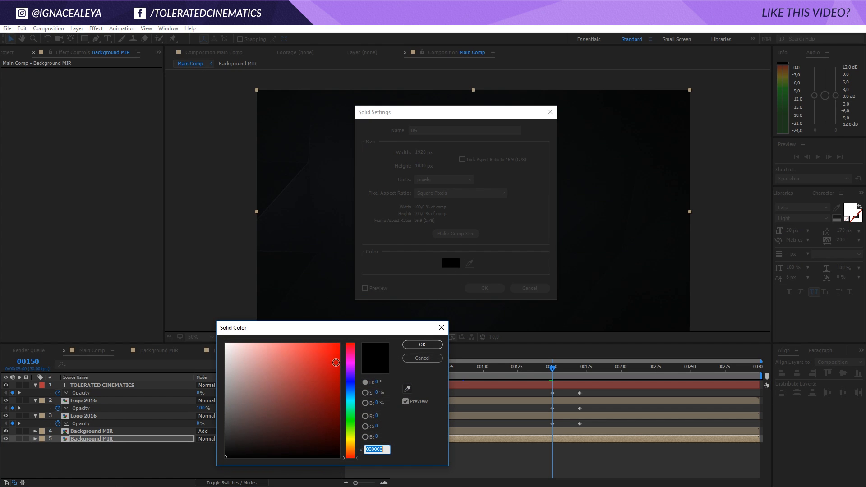
text(111111)
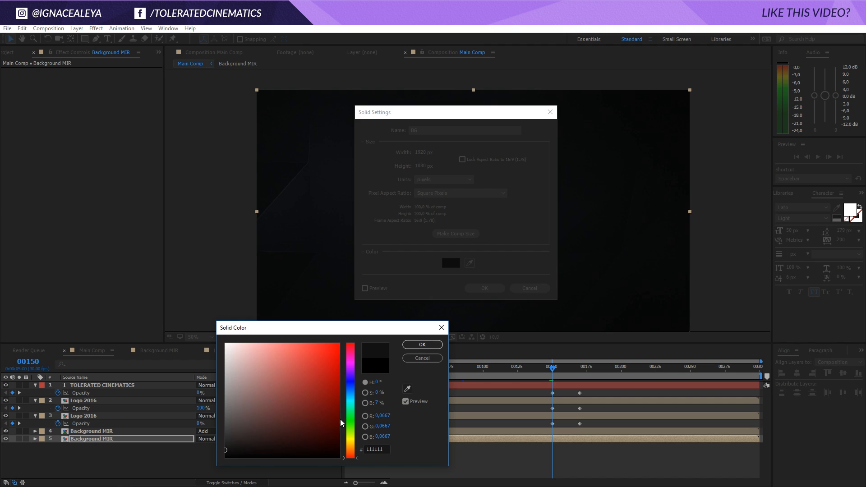
drag(230, 451, 222, 453)
click(351, 389)
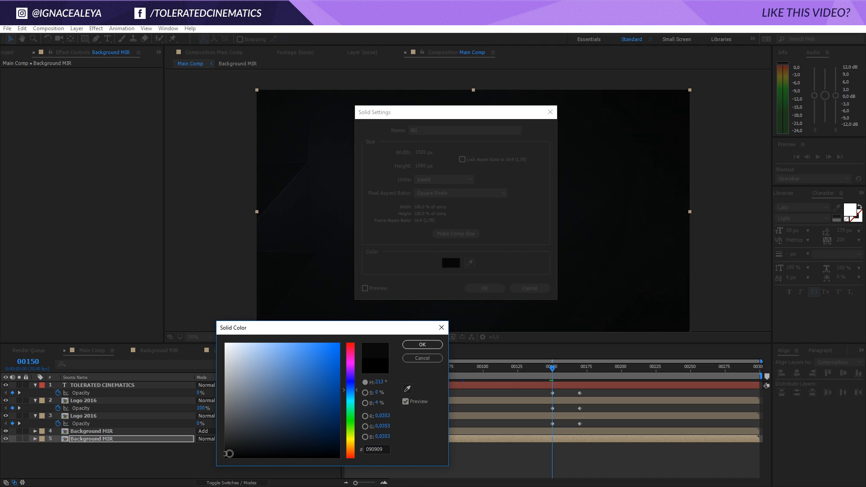
click(422, 344)
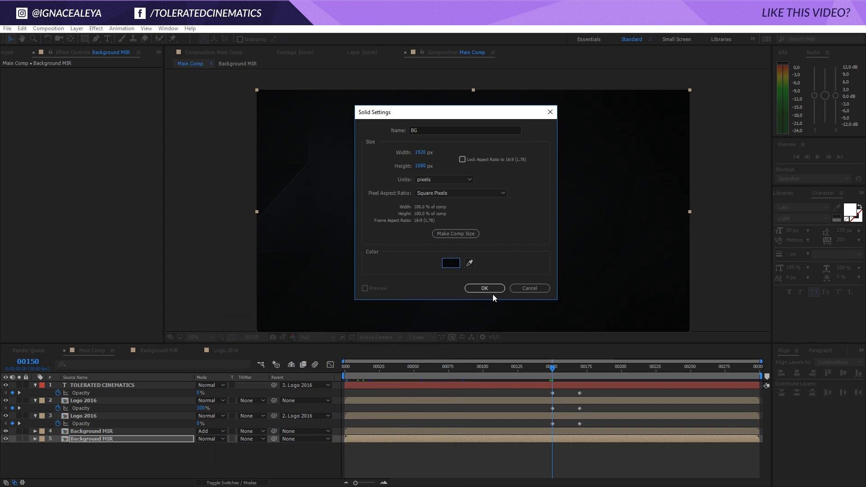
click(485, 288)
drag(98, 439, 97, 457)
- Start the work area at frame 125 and preview the logo crossfade over the fading background
drag(562, 364, 589, 378)
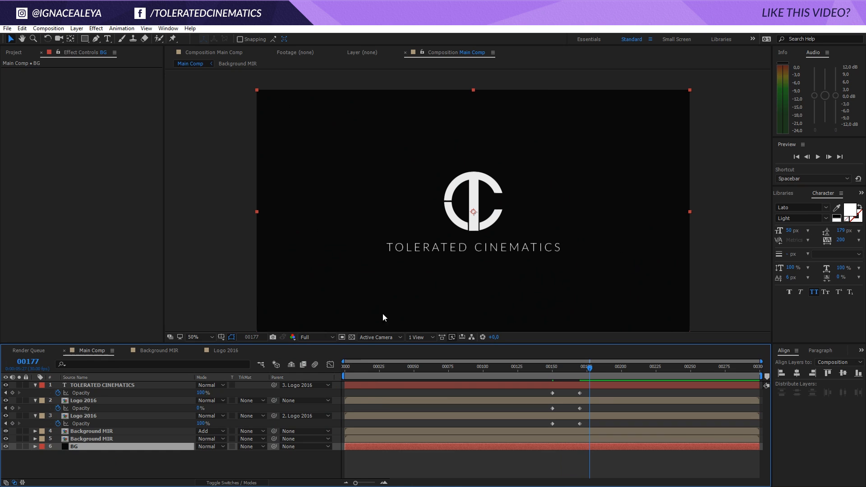
key(space)
key(space)
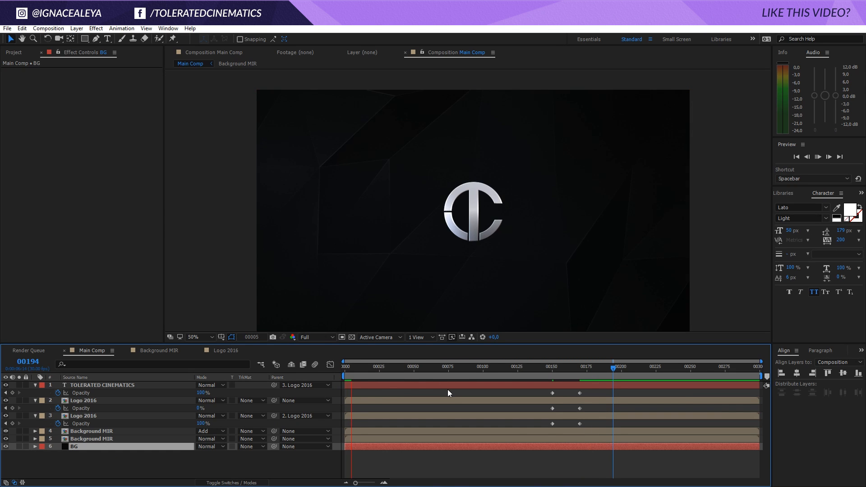
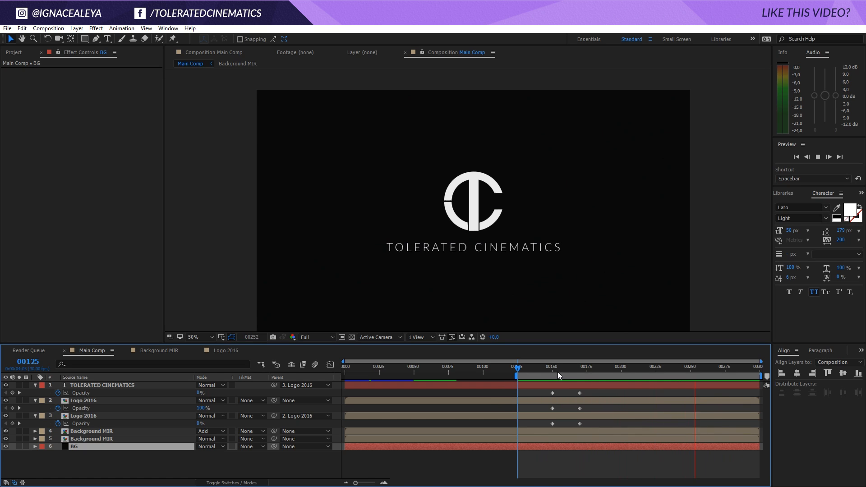
drag(534, 373, 589, 389)
- Apply Easy Ease to the Position and Opacity keyframes at frames 150 and 170 on the text, Logo 2016 and Background MIR layers
click(123, 385)
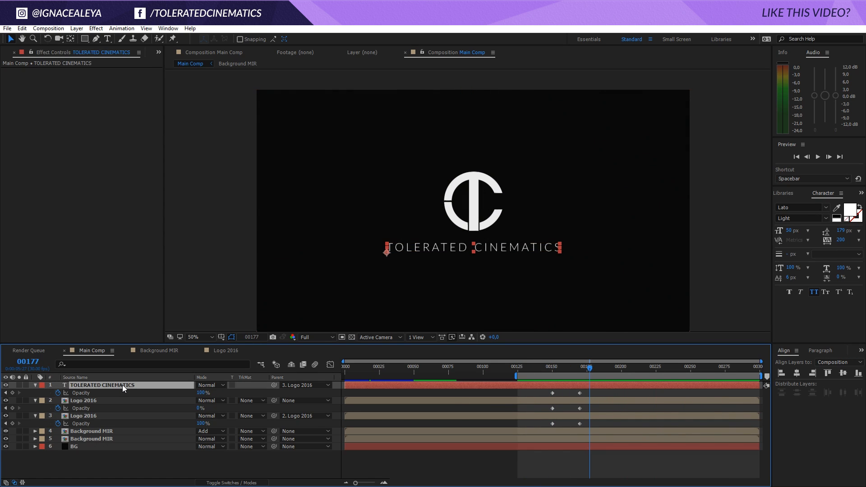
shift+click(91, 444)
key(u)
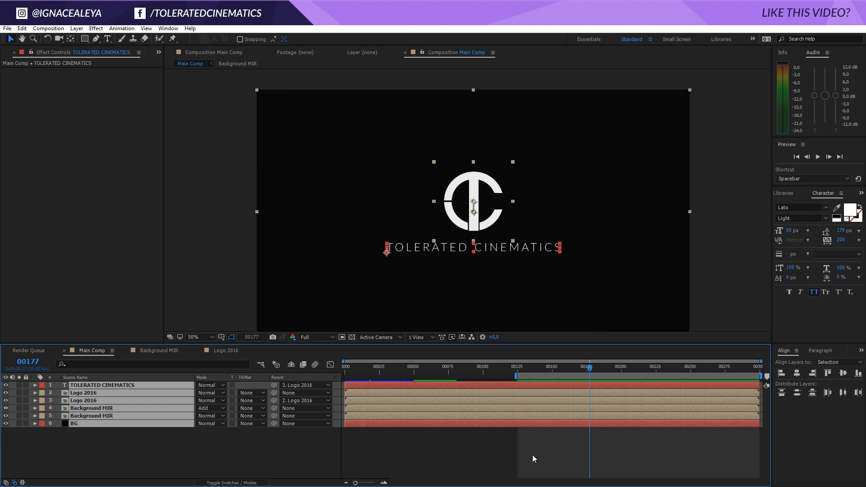
key(u)
scroll(556, 444, down, 1)
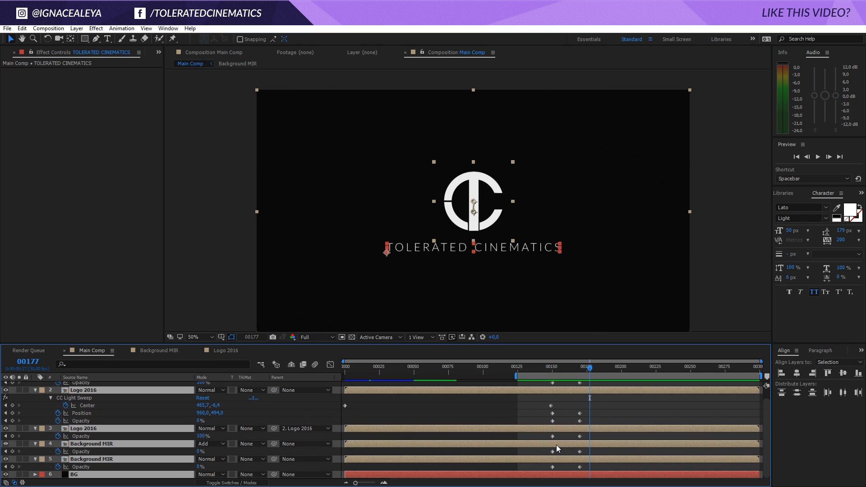
scroll(556, 445, up, 1)
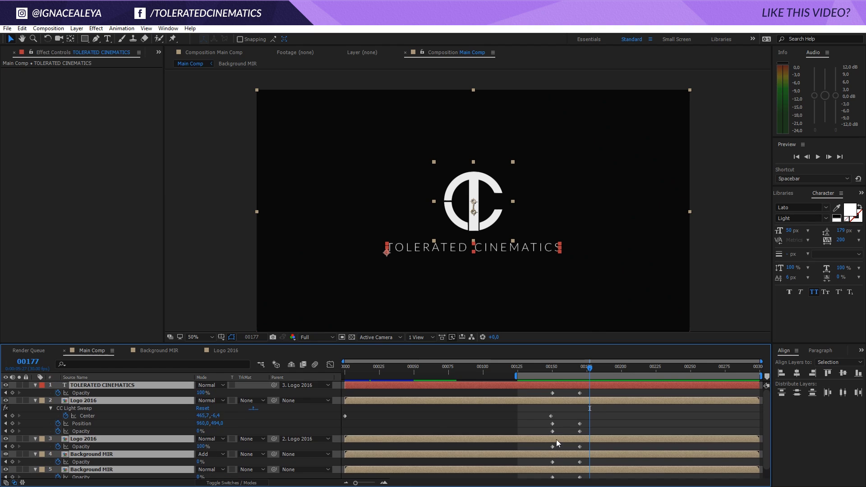
drag(546, 395, 586, 478)
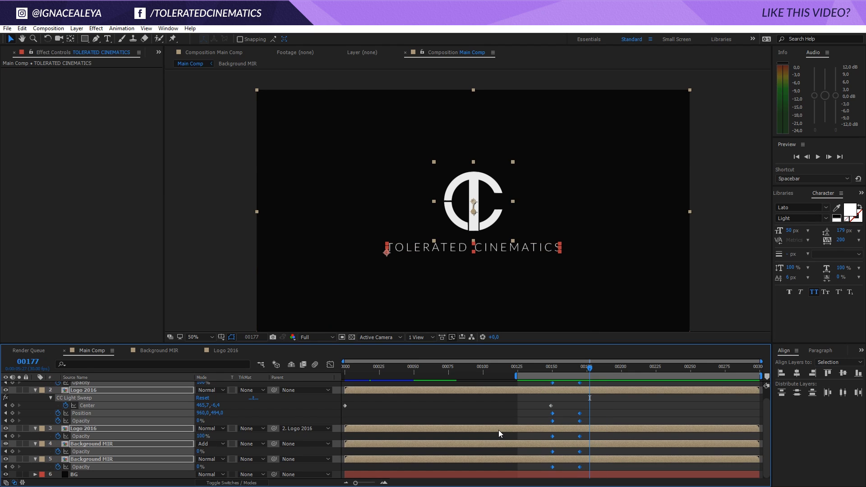
right_click(551, 436)
mouse_move(557, 430)
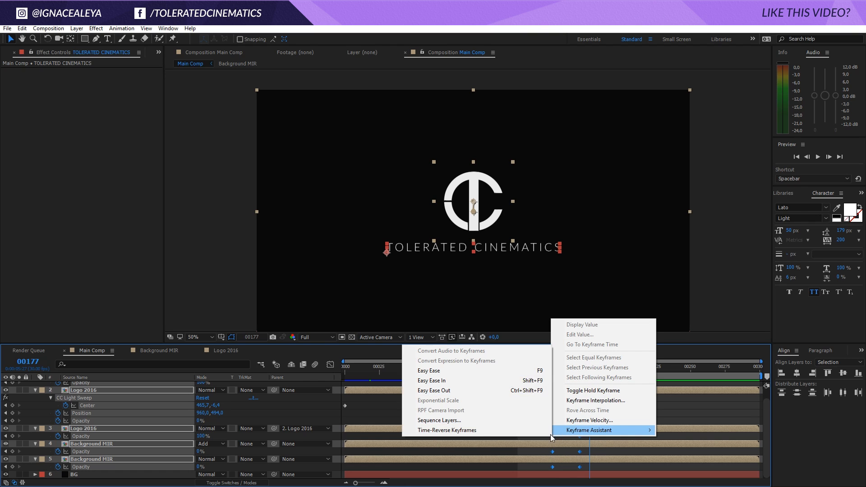
click(450, 372)
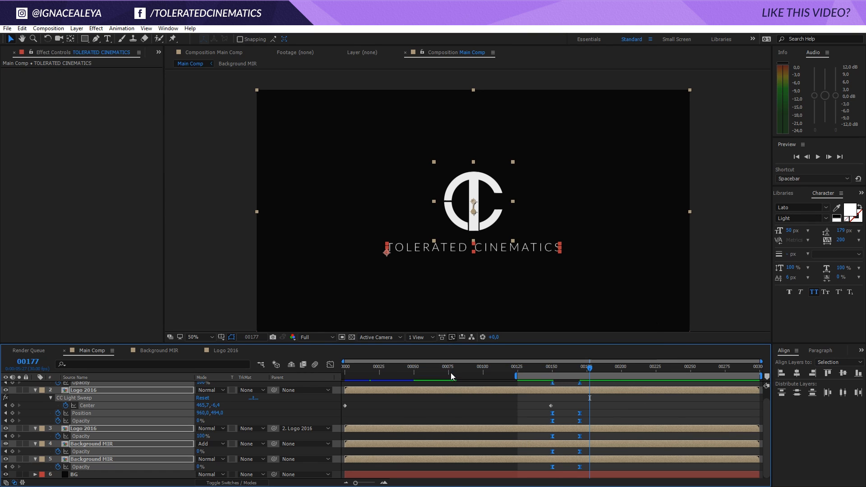
- Sharpen the eased keyframes' speed curves into a steep peak midway between frames 150 and 170, and preview the transition
click(331, 365)
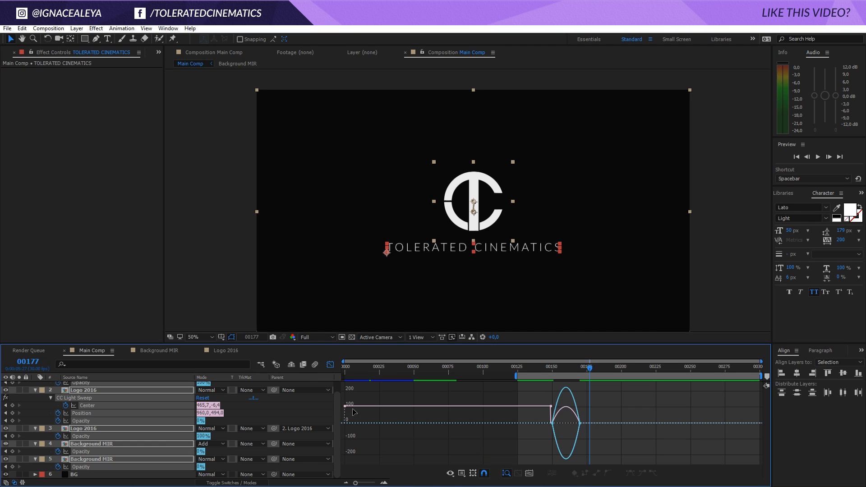
click(463, 474)
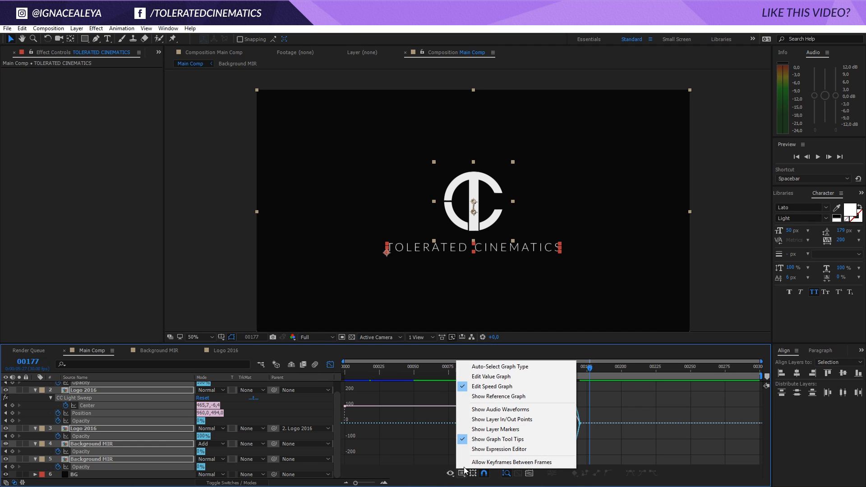
click(491, 388)
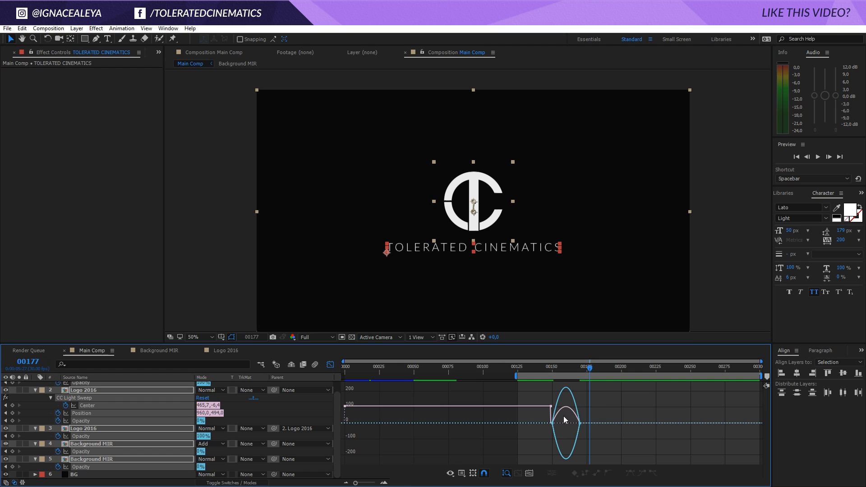
drag(613, 407, 570, 423)
click(553, 369)
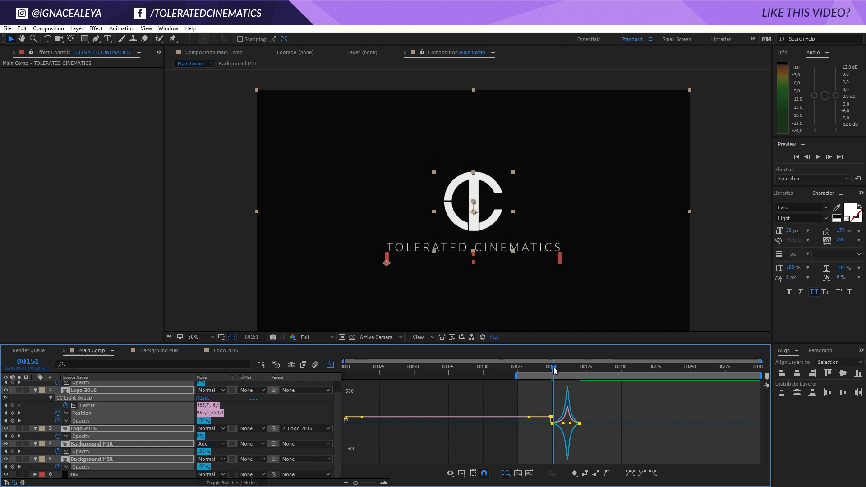
drag(553, 369, 581, 388)
key(space)
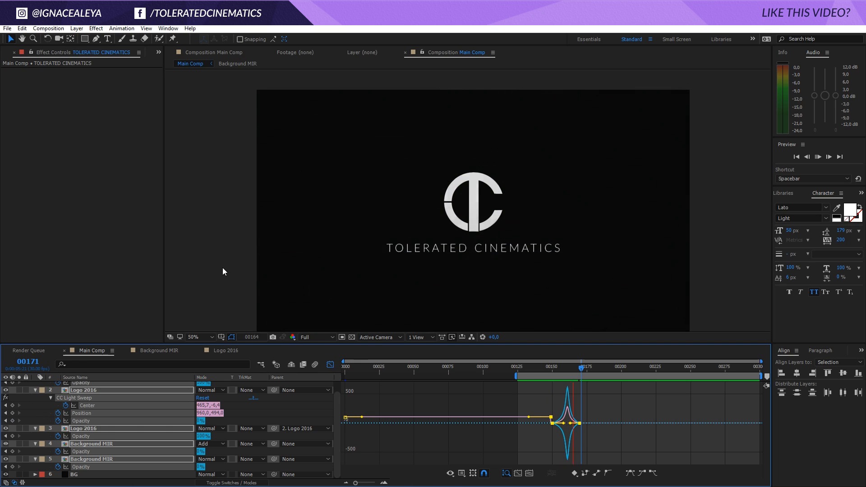
- Move the transition's ending Position and Opacity keyframes to about frame 180, and preview the slower crossfade
key(space)
key(space)
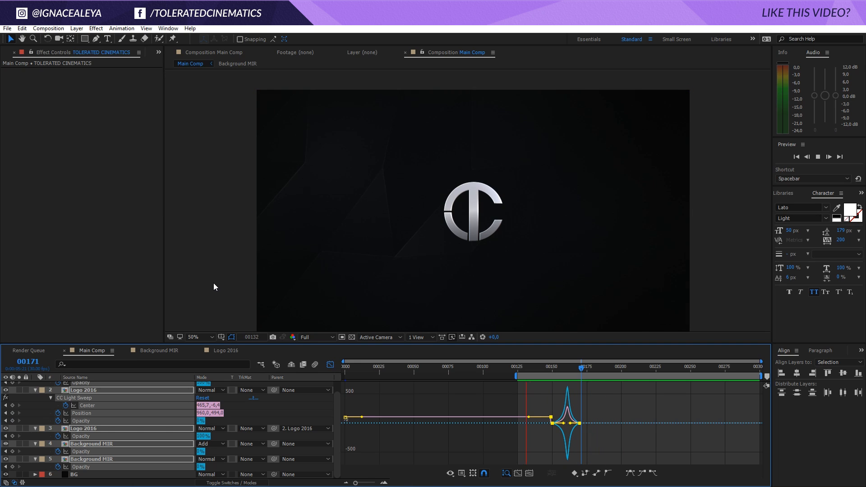
click(575, 367)
click(330, 365)
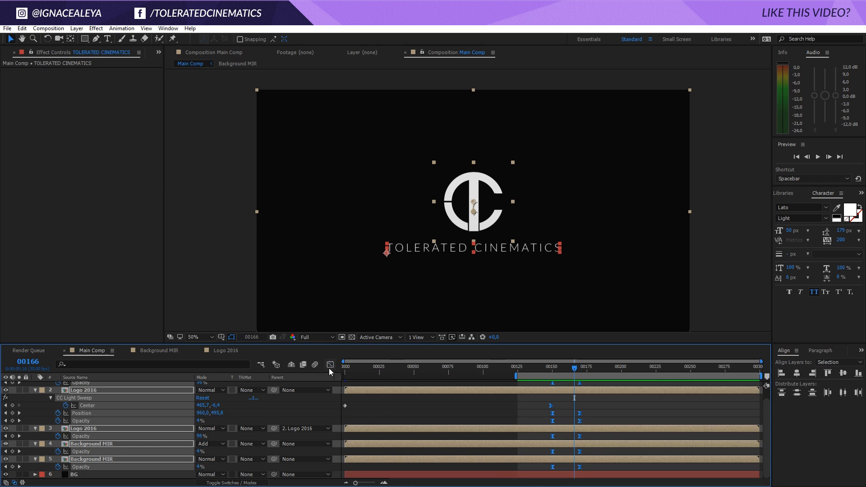
drag(596, 412, 590, 474)
key(space)
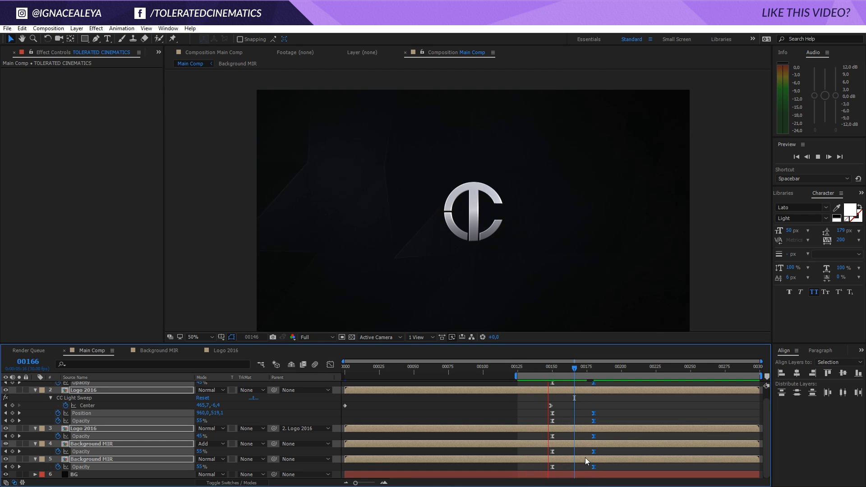
- Extend the work area back so that it starts at frame 0
mouse_move(573, 369)
mouse_down()
mouse_move(561, 370)
mouse_move(576, 375)
mouse_up()
click(514, 377)
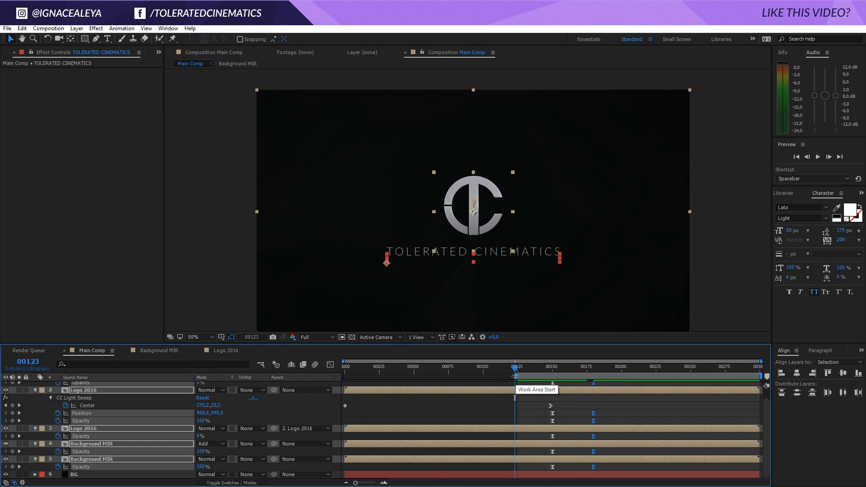
drag(515, 376, 212, 383)
- Create an adjustment layer above all layers in Main Comp and name it Transform Control
click(77, 28)
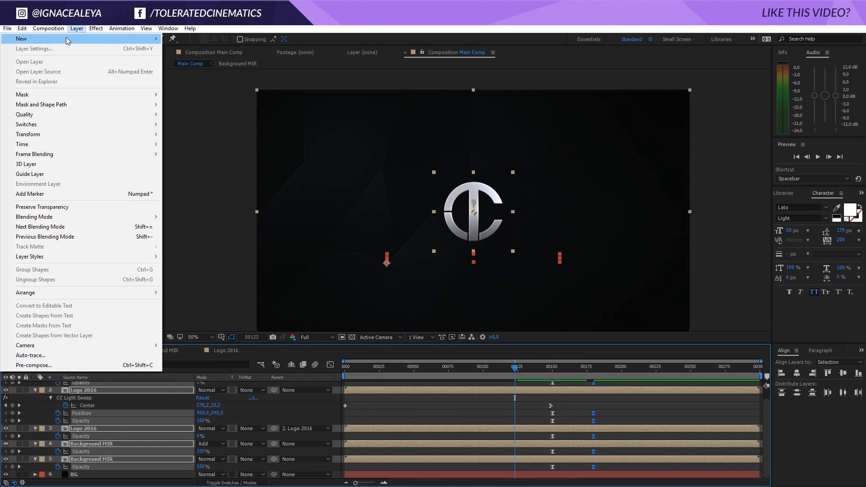
mouse_move(20, 36)
click(210, 97)
key(Return)
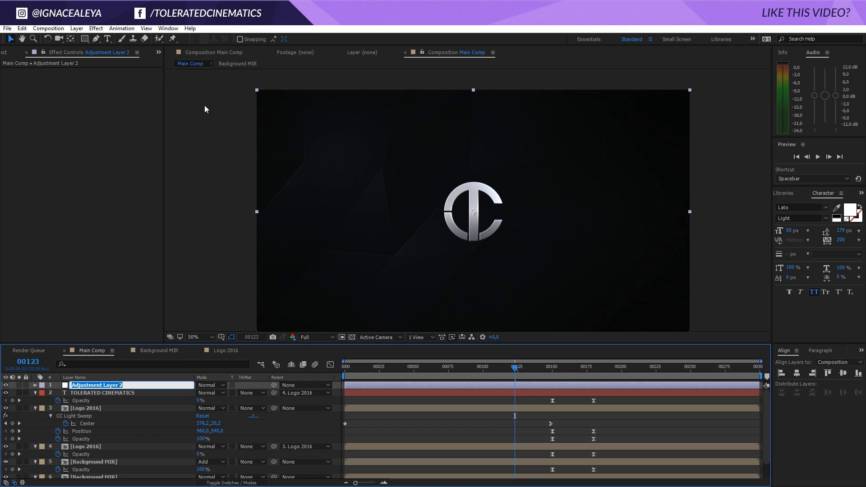
text(Transform Control)
key(Return)
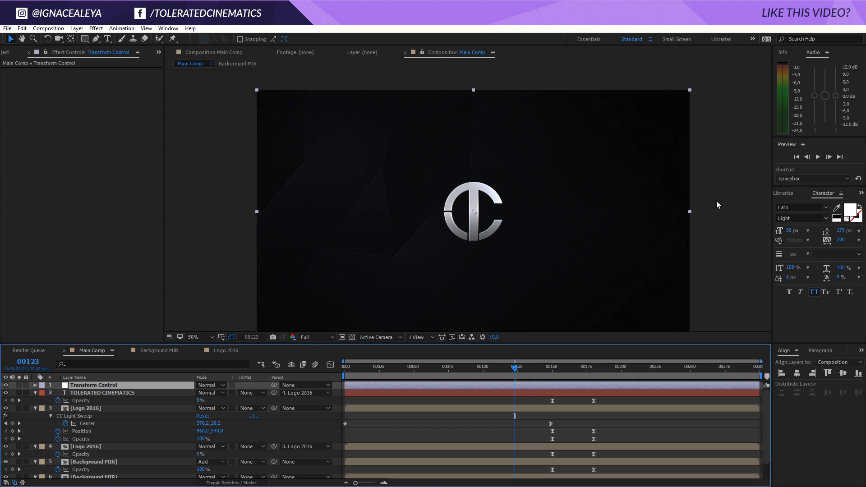
- Find the Distort effect Transform and apply it to the Transform Control layer
click(782, 193)
click(780, 193)
drag(805, 205, 735, 204)
text(tr)
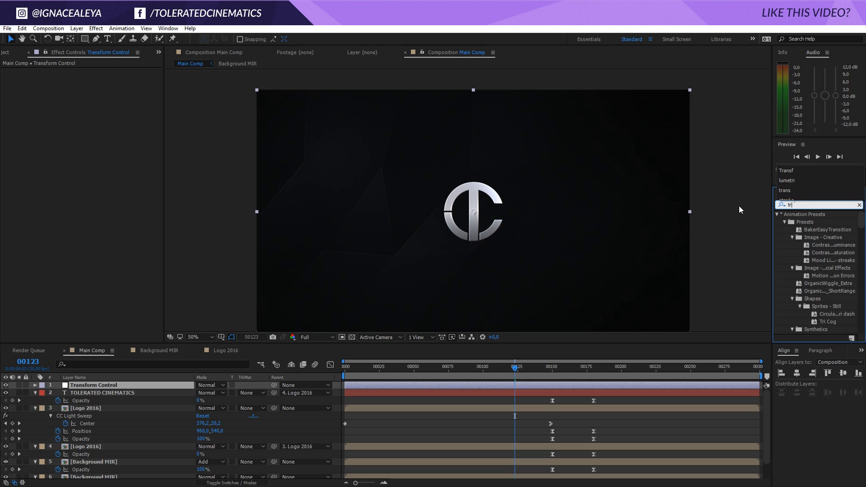
text(ansf)
drag(809, 230, 491, 387)
- Animate the Transform effect's Scale on Transform Control with keyframes of 227 at frame 0 and 100 at frame 150
drag(543, 371, 552, 373)
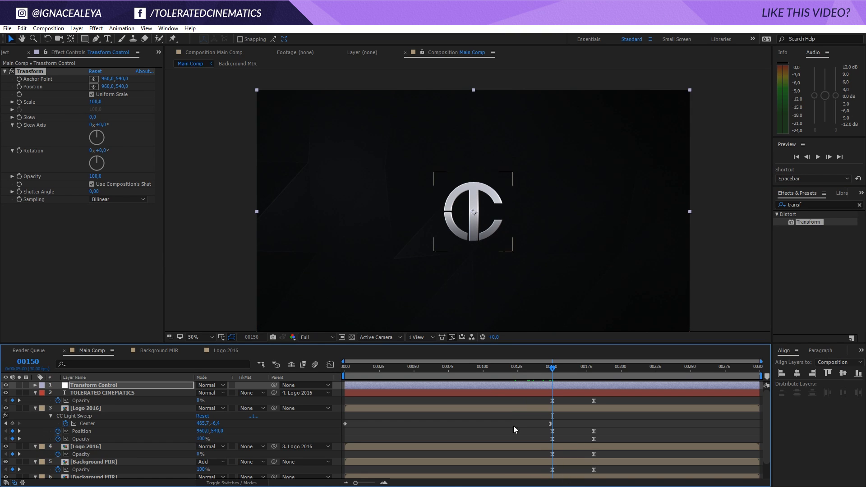
click(20, 103)
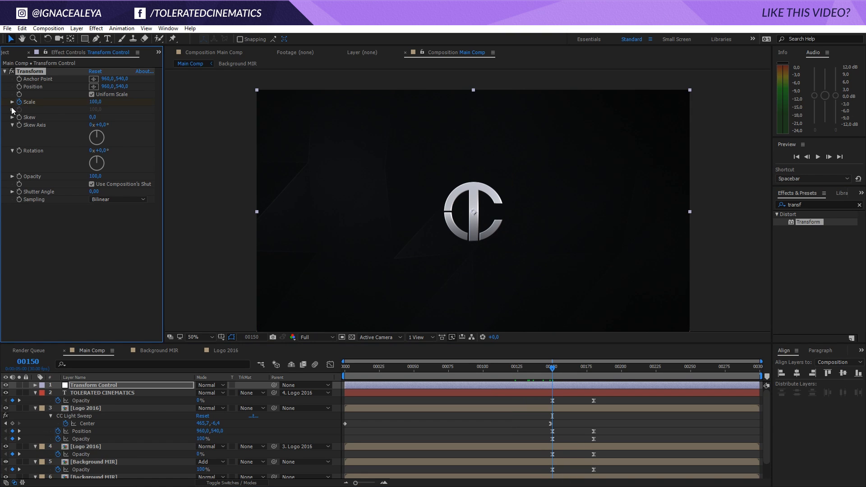
drag(361, 364, 294, 374)
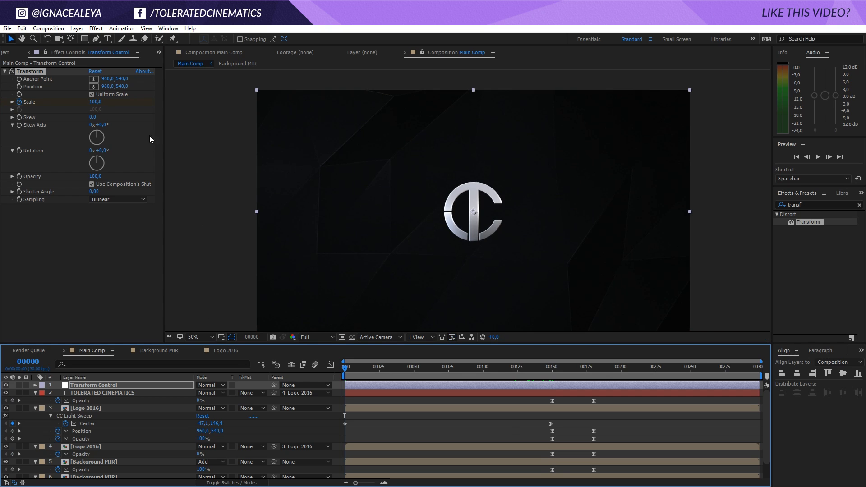
drag(95, 101, 182, 200)
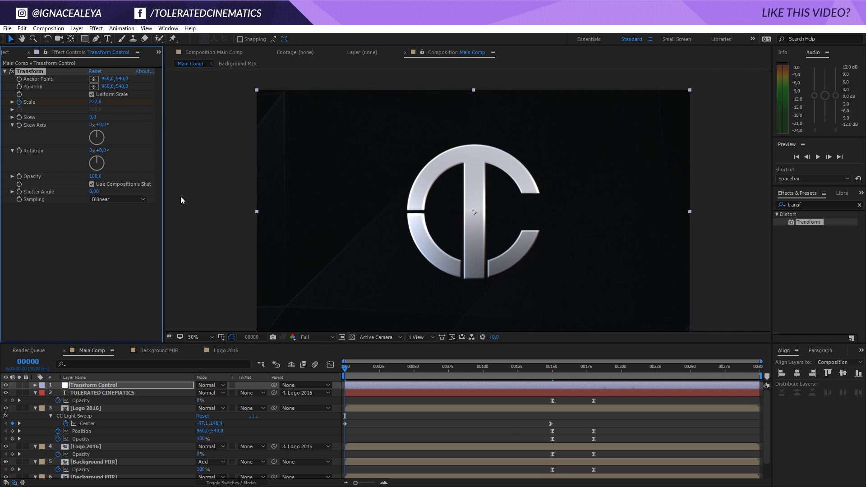
- Identify the beveled Logo 2016 layer by toggling its visibility, and rename it Metal Logo
click(95, 407)
click(89, 446)
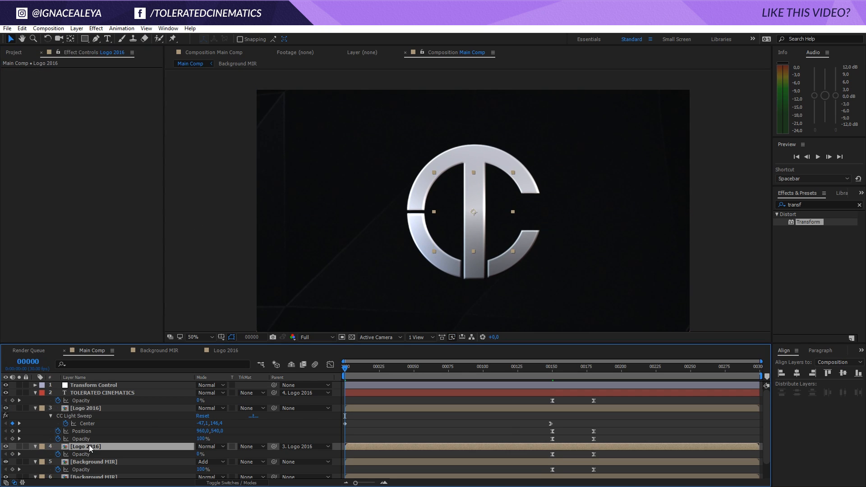
click(6, 408)
click(6, 408)
click(91, 408)
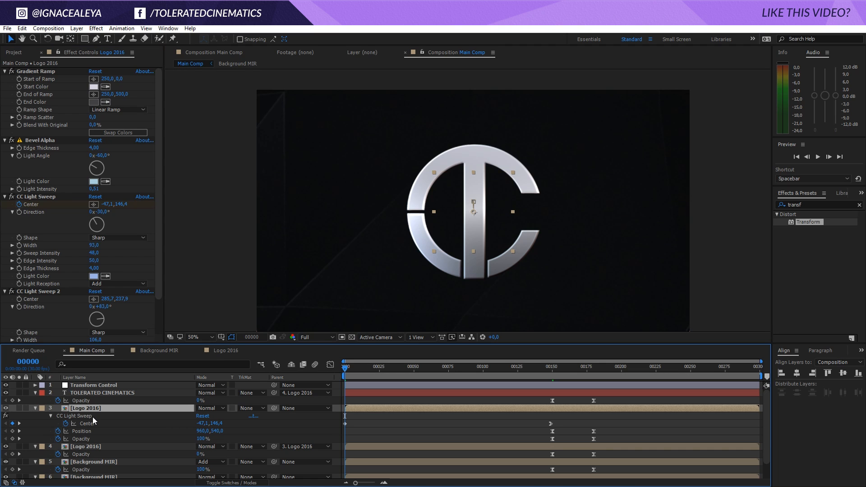
key(Return)
text(Metallic Logo Logo)
key(Return)
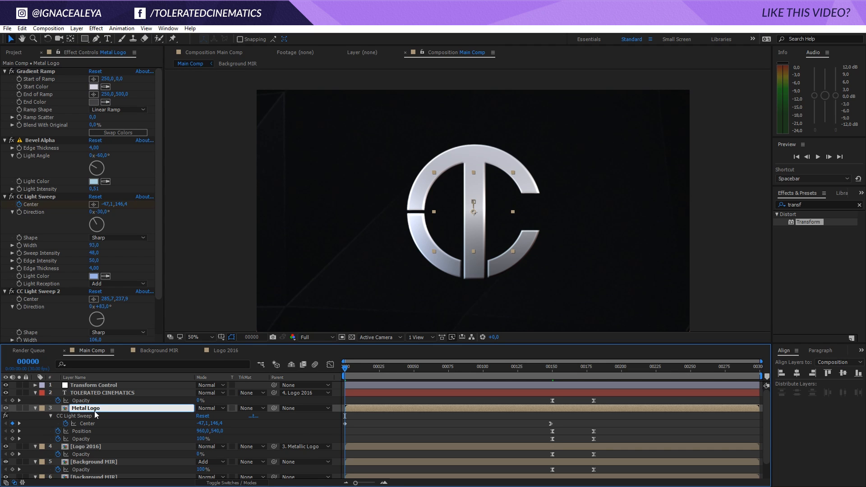
- Add Opacity keyframes at frame 27 on the Metal Logo layer and both Background MIR layers
scroll(84, 451, down, 1)
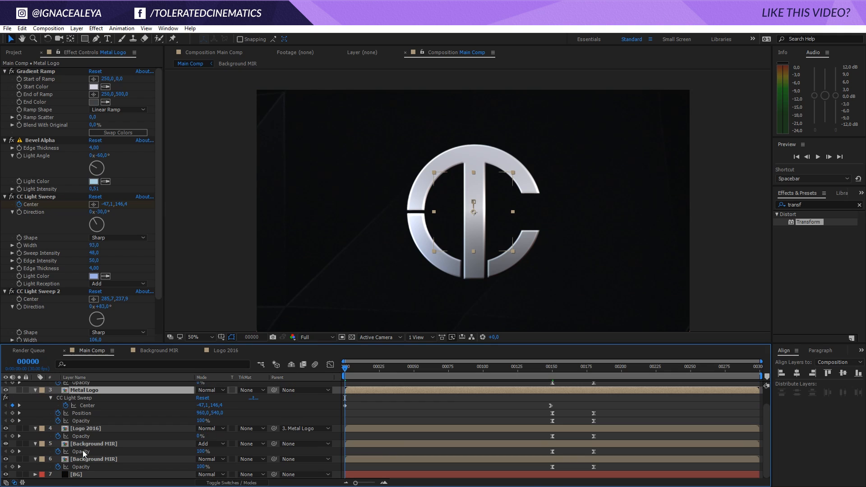
ctrl+click(95, 445)
ctrl+click(94, 458)
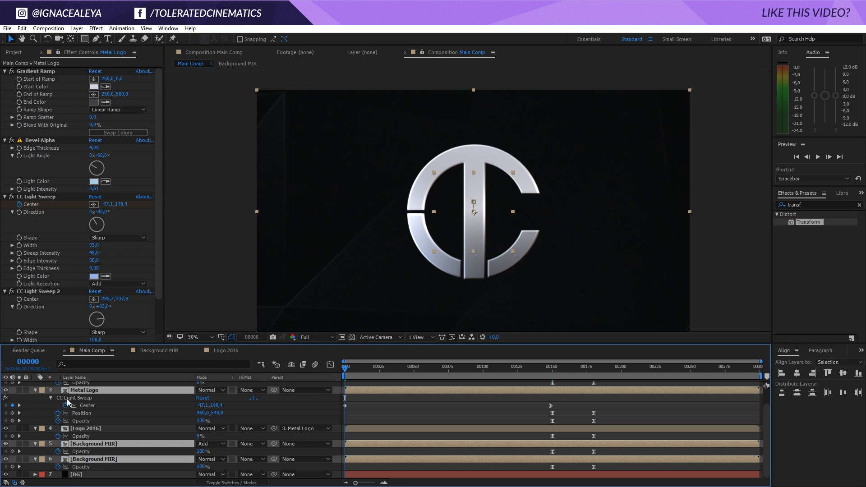
key(t)
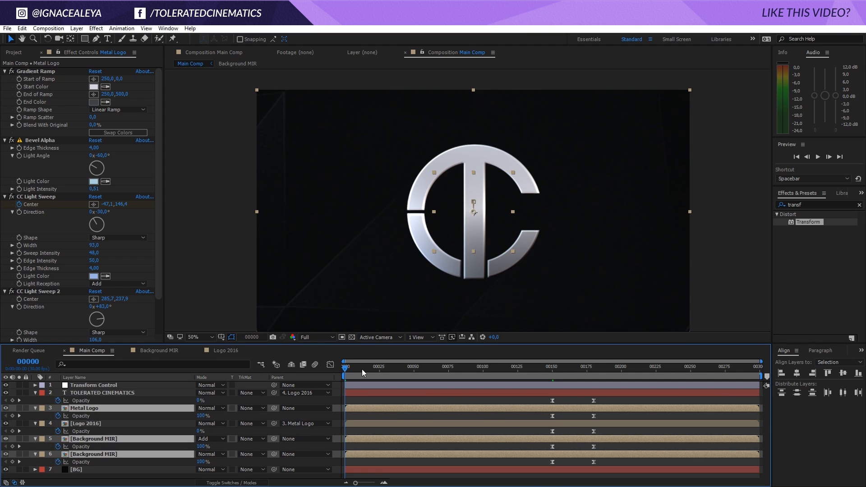
drag(366, 368, 382, 371)
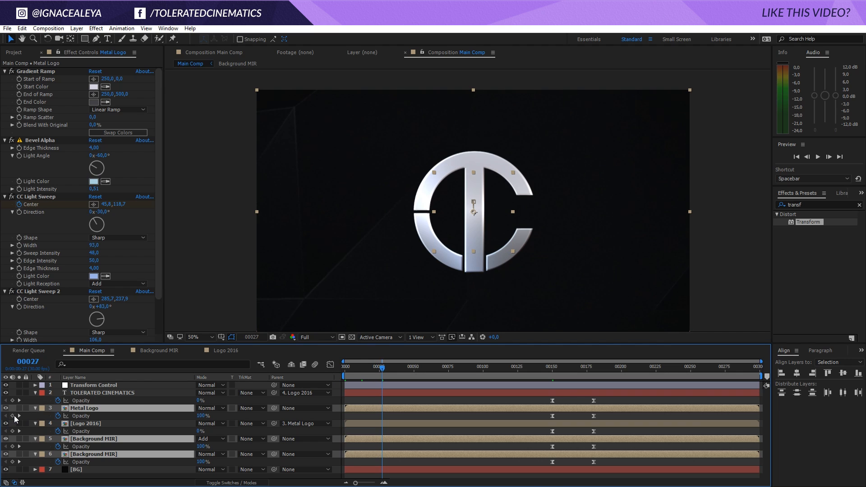
click(12, 416)
- Set the Opacity of Metal Logo and both Background MIR layers to 0% at frame 0 for a fade-in
key(shift+Page_Up)
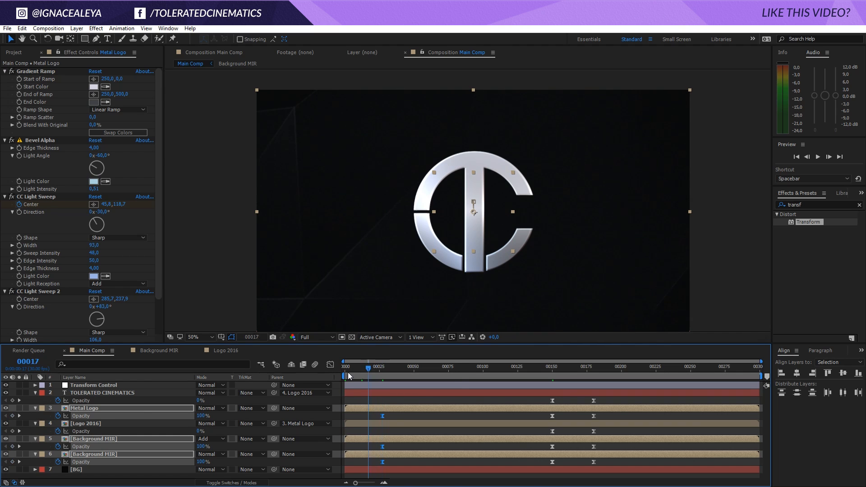
key(Home)
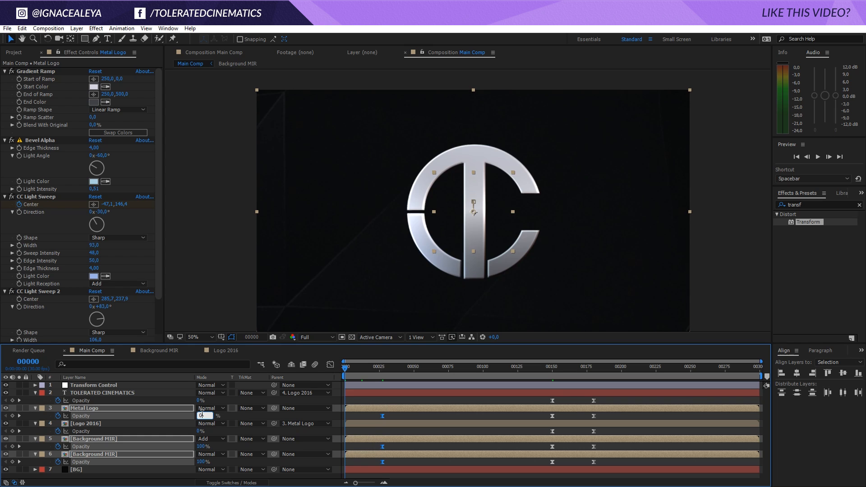
click(202, 415)
text(0)
key(Return)
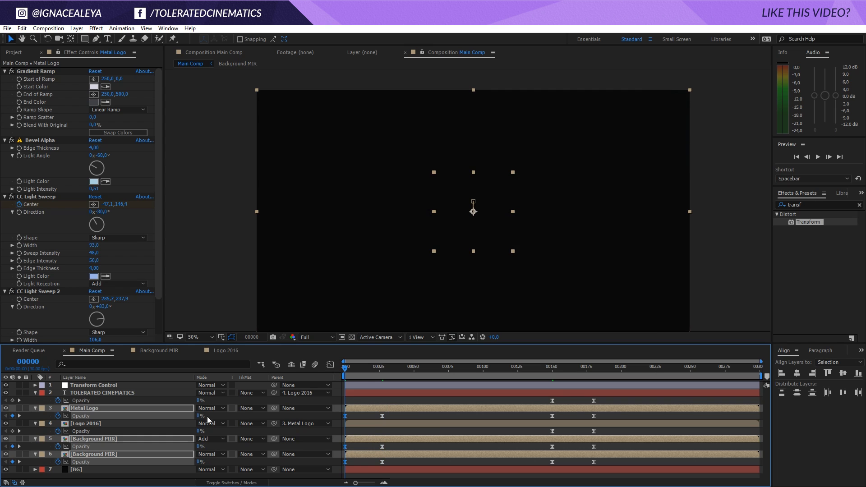
- Reveal Transform Control's Scale keyframes at frames 0 and 150 and apply Easy Ease to both
drag(346, 371, 596, 391)
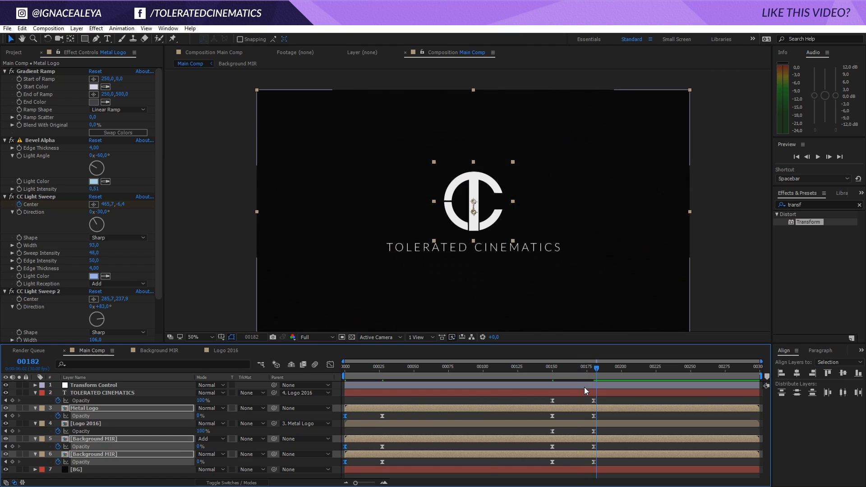
click(583, 386)
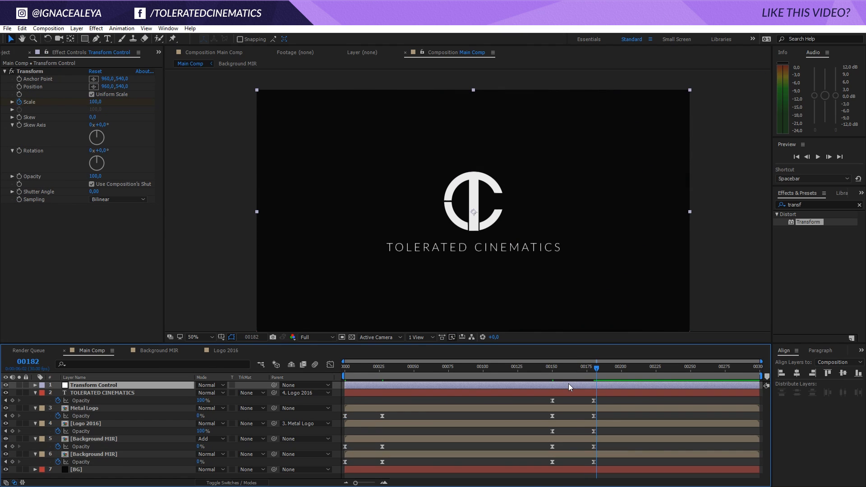
key(u)
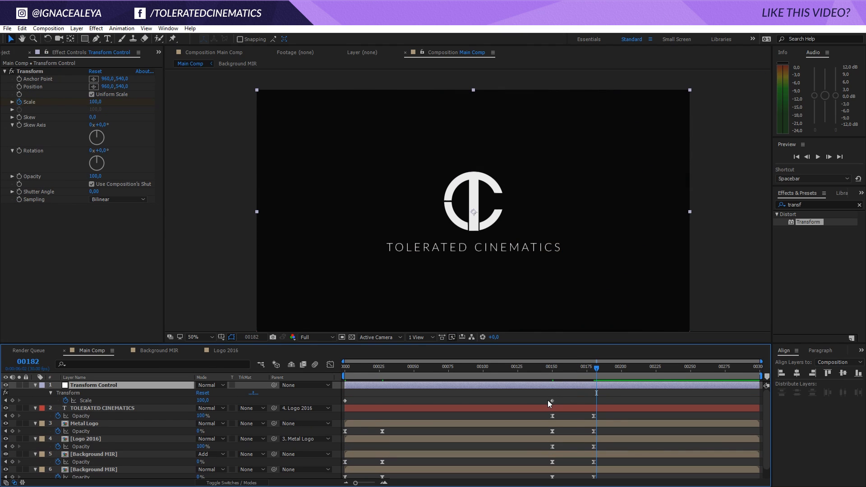
drag(570, 393, 345, 399)
right_click(345, 400)
mouse_move(361, 396)
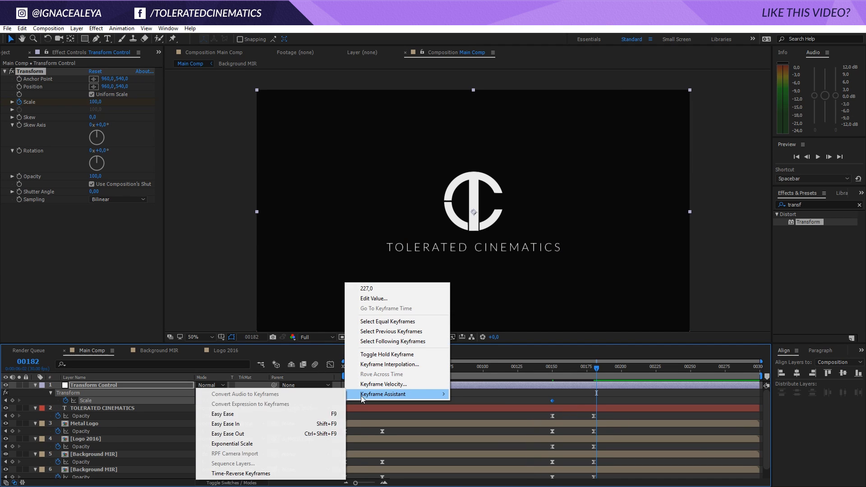
click(269, 414)
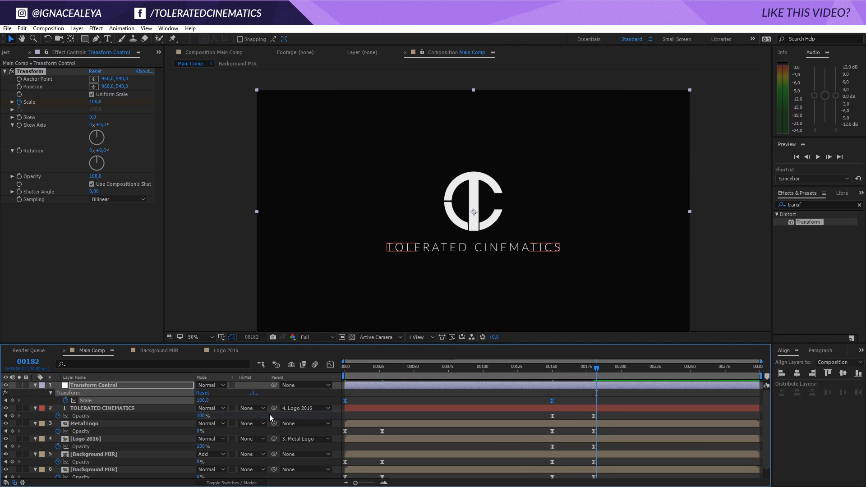
- Lengthen the ease into the frame 150 Scale keyframe in the speed graph back to about frame 95, and preview it
click(330, 365)
drag(548, 394, 477, 388)
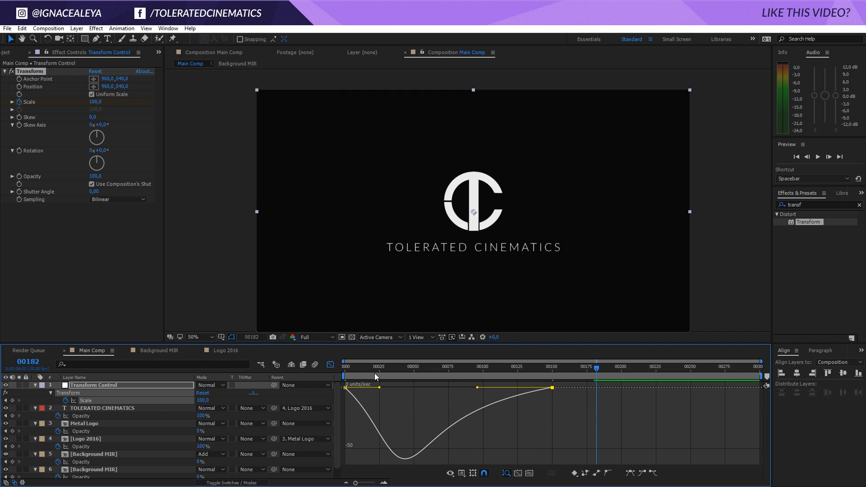
click(331, 365)
key(space)
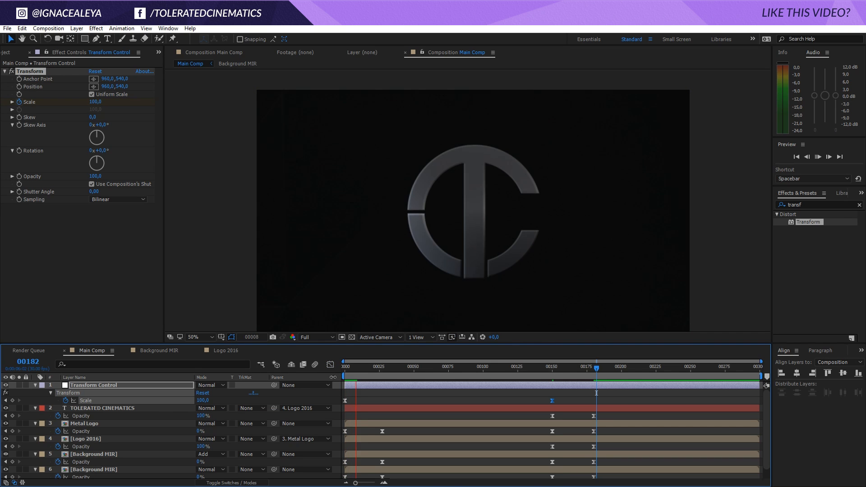
key(space)
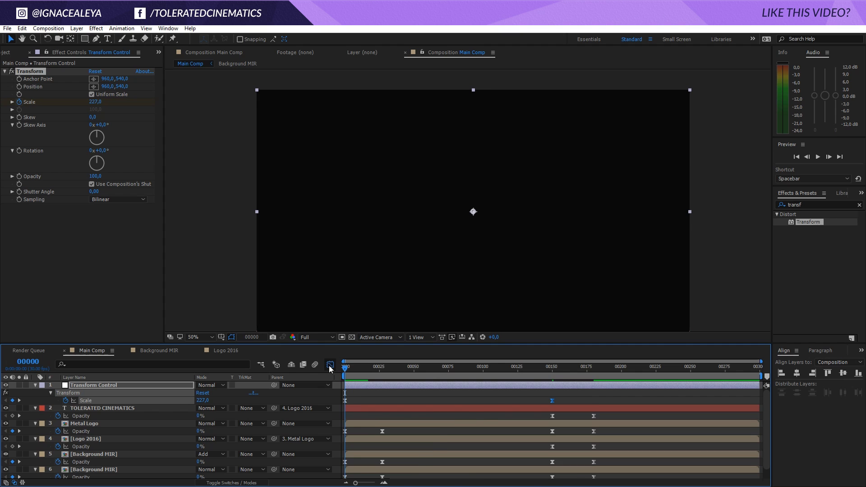
- Shorten the ease out of the first Scale keyframe to almost nothing so the zoom-out starts abruptly, and preview it
click(329, 365)
drag(380, 388, 347, 388)
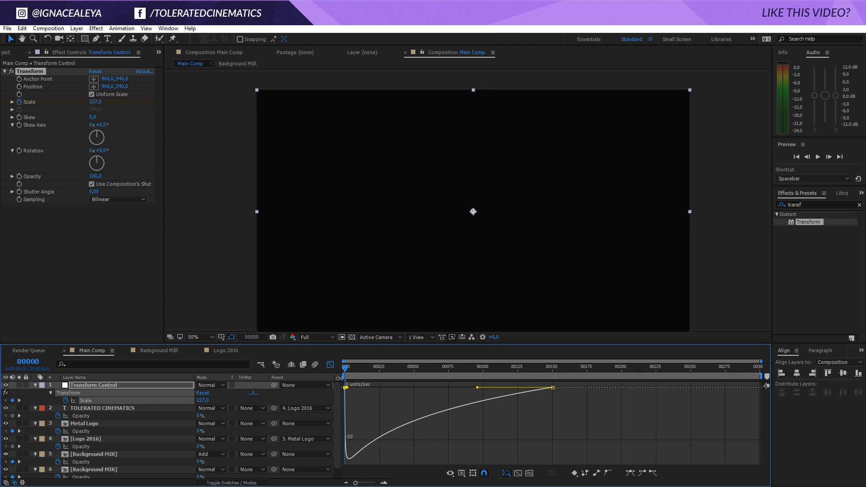
click(330, 365)
key(space)
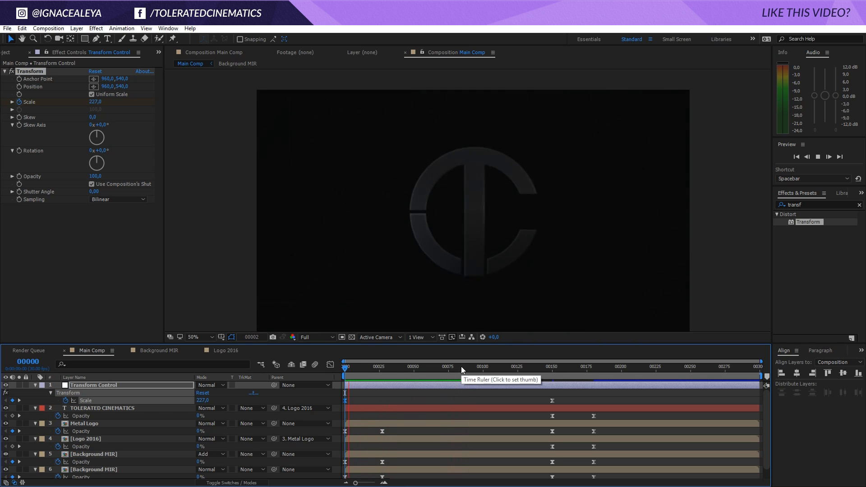
- Move the ending Scale keyframe to frame 85, shift the crossfade Opacity keyframes to start at frame 127, and scrub through the transition
drag(465, 367, 462, 368)
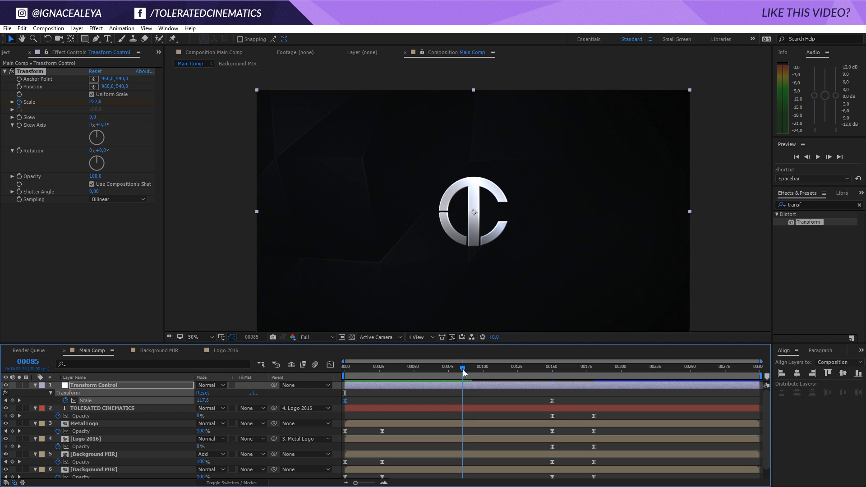
drag(552, 400, 462, 411)
drag(464, 367, 521, 389)
drag(540, 415, 561, 446)
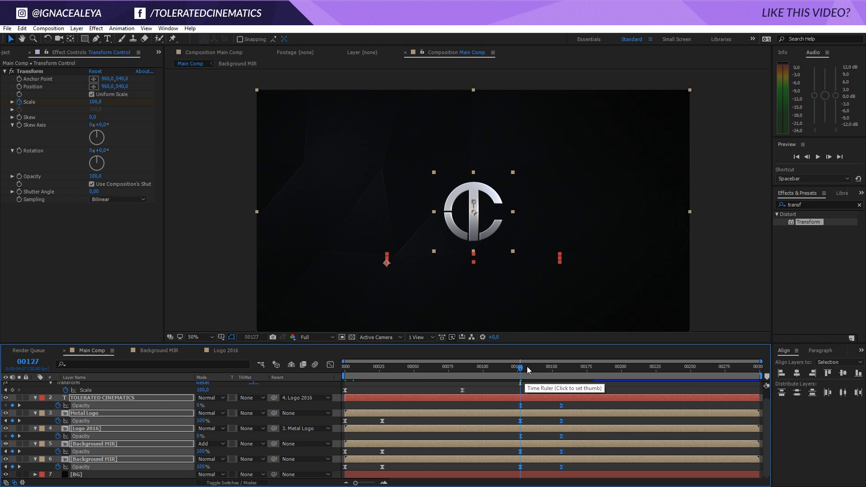
drag(526, 366, 574, 401)
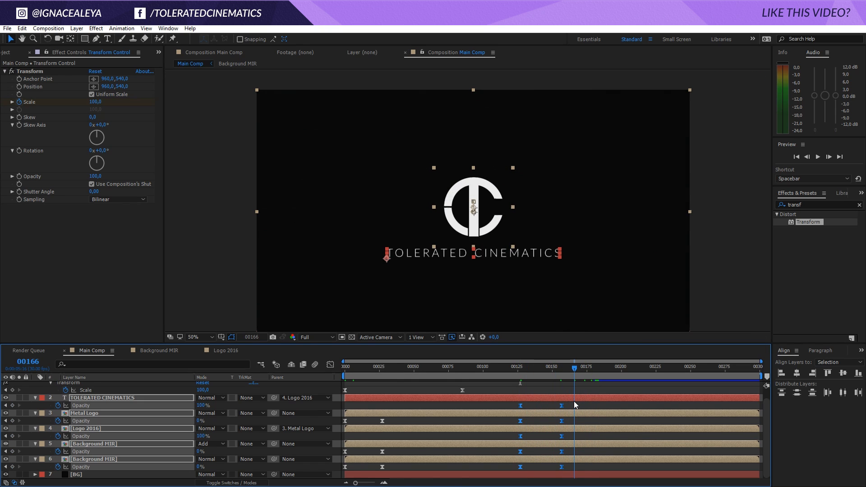
- Reveal all keyframes and move Metal Logo's two Position keyframes to start at frame 127, aligned with the crossfade Opacity keyframes, and scrub through
key(u)
key(u)
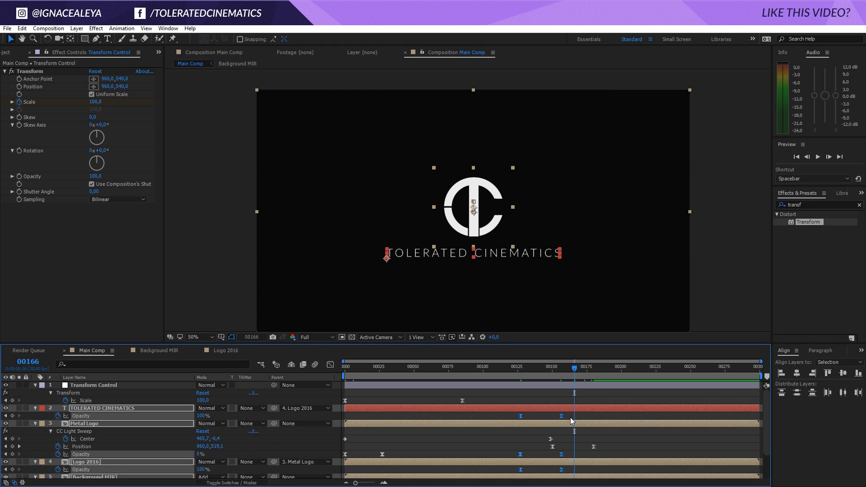
scroll(570, 417, down, 1)
drag(537, 412, 518, 428)
scroll(492, 439, down, 1)
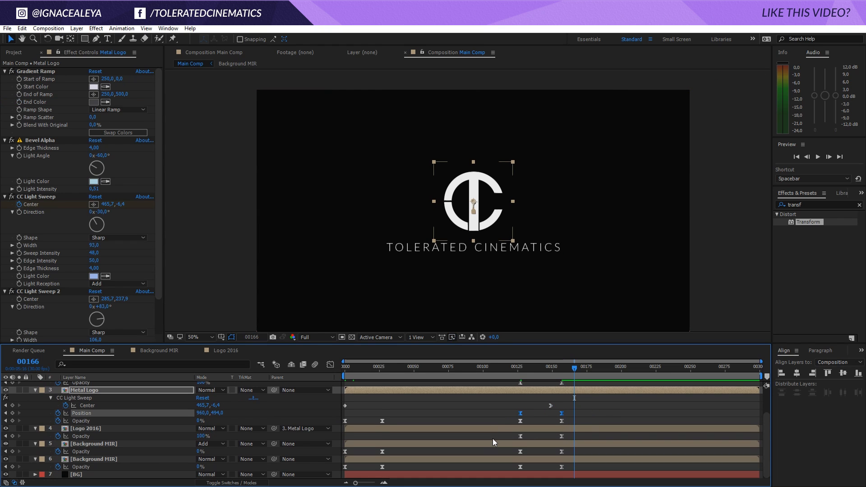
scroll(493, 439, up, 2)
drag(525, 371, 670, 418)
drag(557, 375, 425, 394)
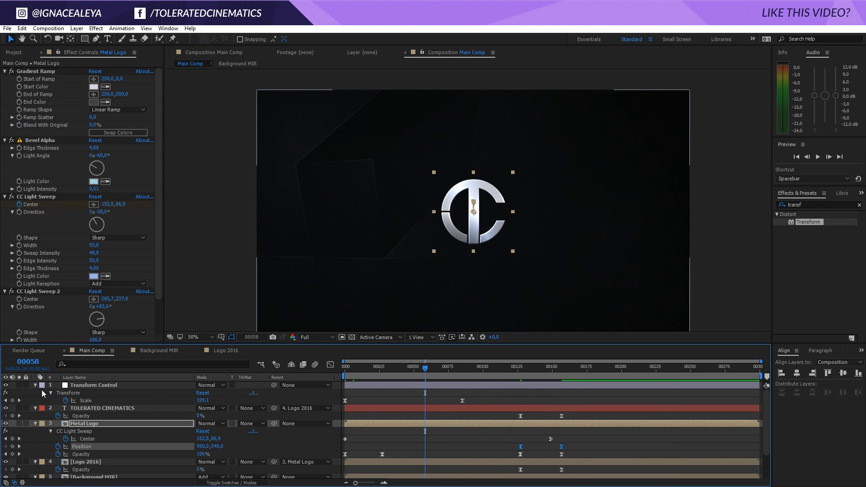
- Collapse all layers' properties and add a new adjustment layer named Color Control at the top of Main Comp
key(ctrl+a)
key(u)
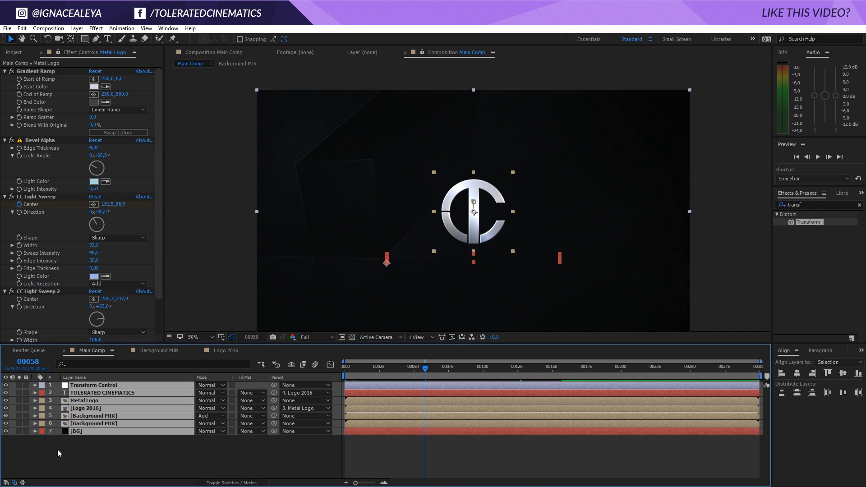
click(101, 446)
right_click(101, 446)
mouse_move(117, 361)
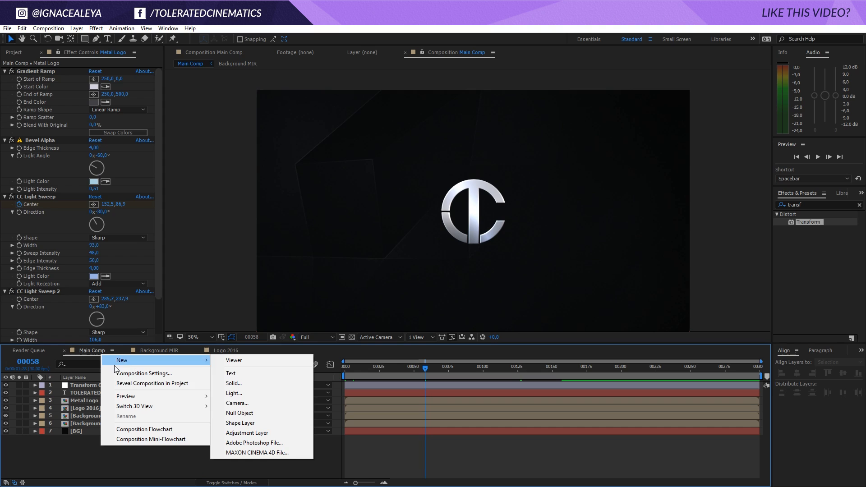
click(249, 432)
key(Return)
text(C)
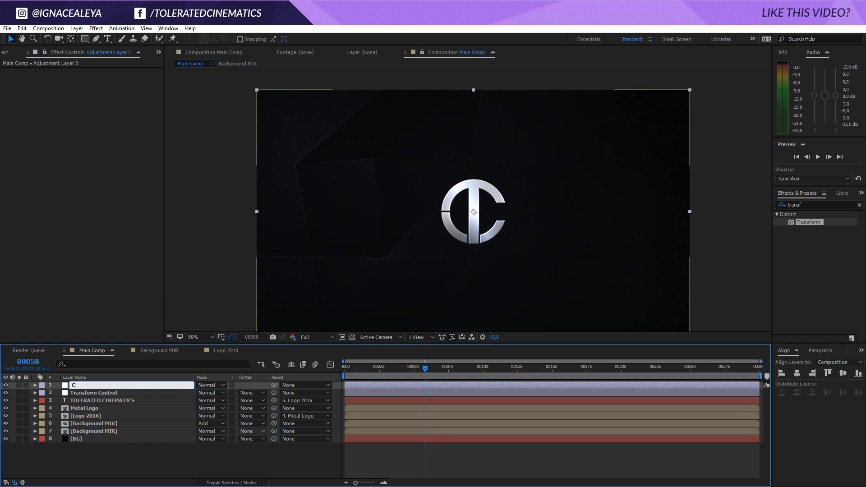
text(olor Control)
key(Return)
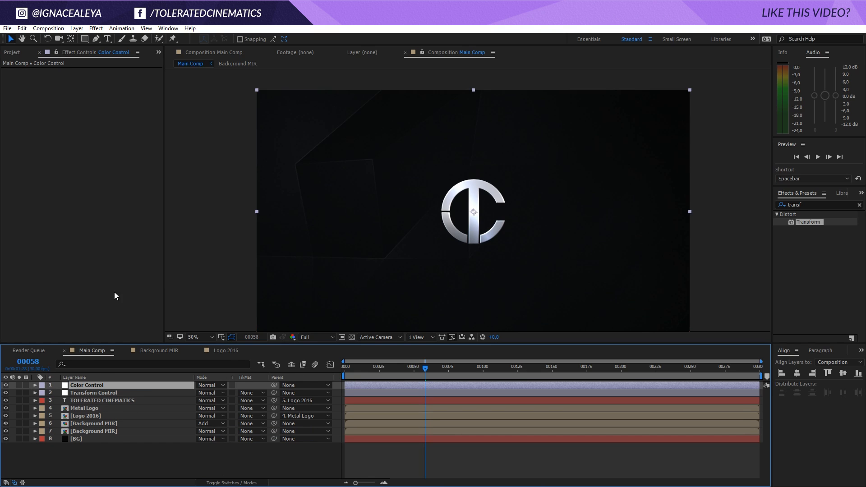
- Apply Curves to Color Control and shape the RGB curve to deepen the shadows while lifting the upper midtones back toward the diagonal
click(96, 29)
mouse_move(69, 121)
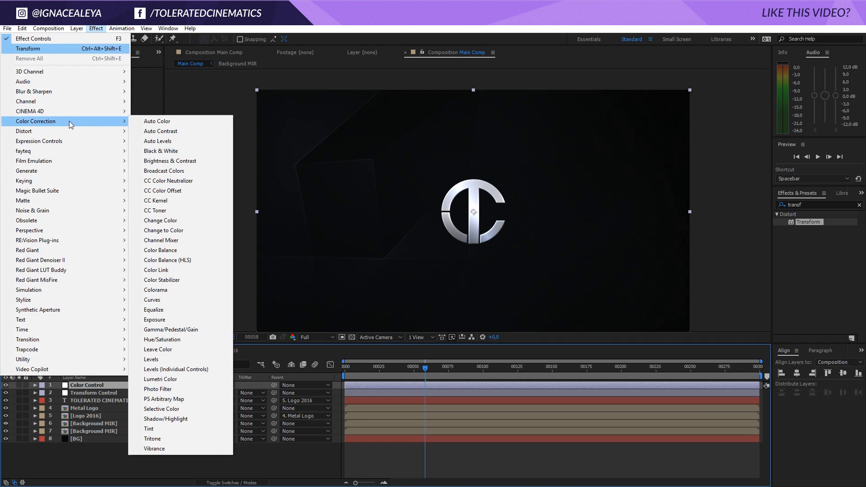
click(166, 301)
drag(49, 190, 53, 197)
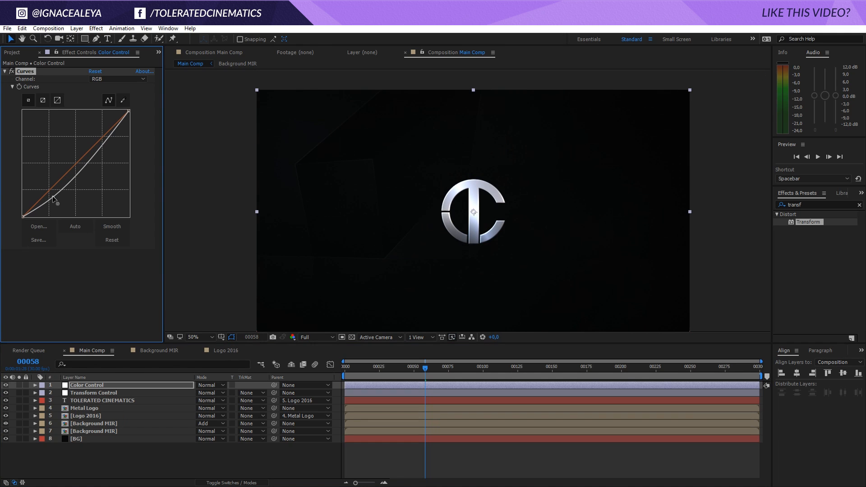
drag(84, 164, 87, 153)
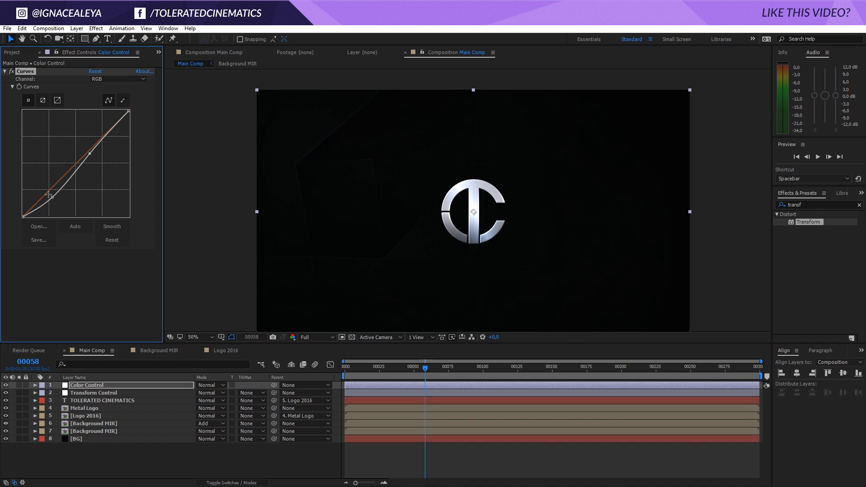
- Tint the image cool by raising the Blue curve and slightly lowering the Red curve, and check the grade at frame 49
click(107, 79)
click(109, 117)
drag(99, 141, 96, 138)
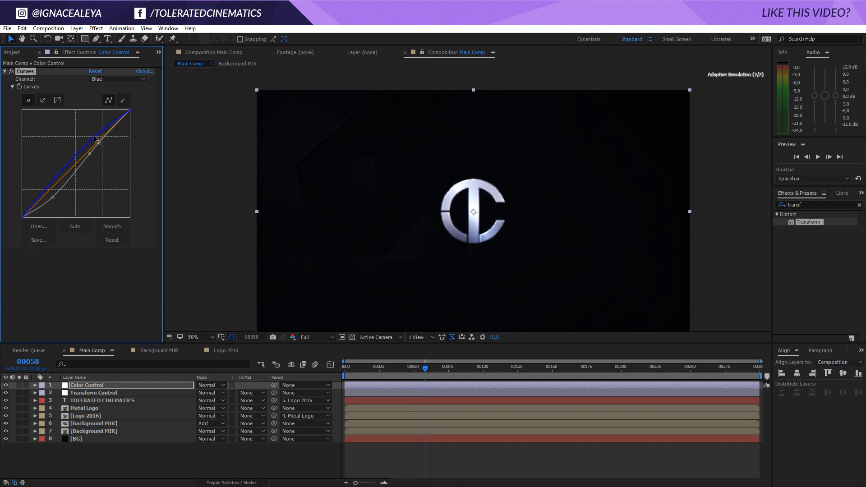
click(113, 78)
click(102, 97)
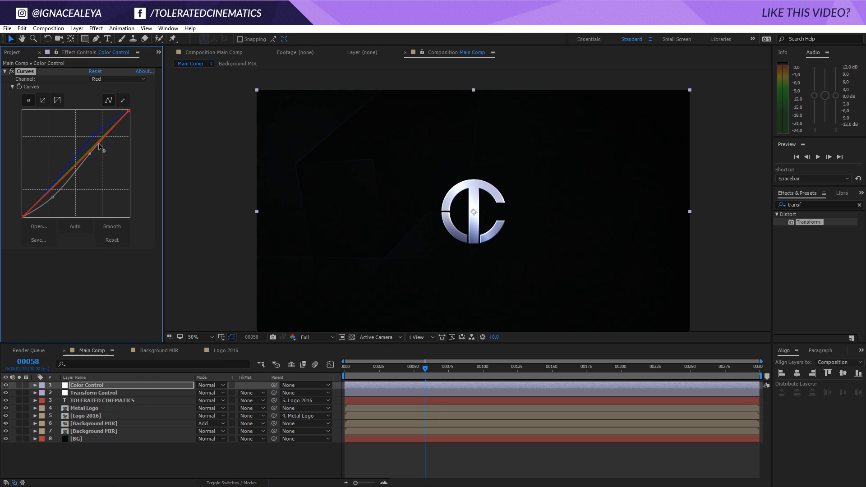
drag(99, 146, 100, 148)
click(112, 79)
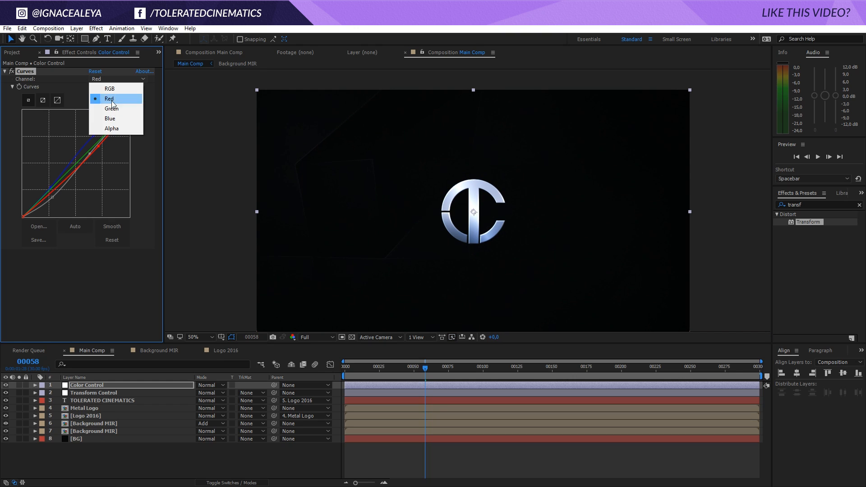
click(109, 118)
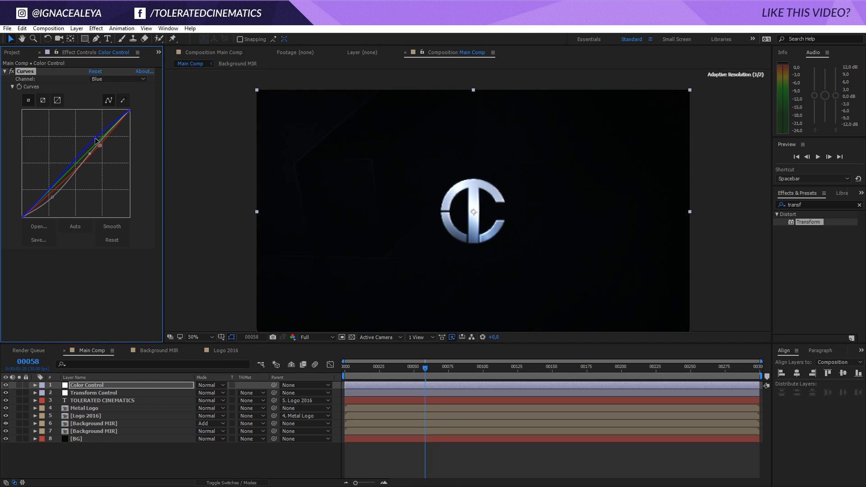
click(113, 79)
click(112, 85)
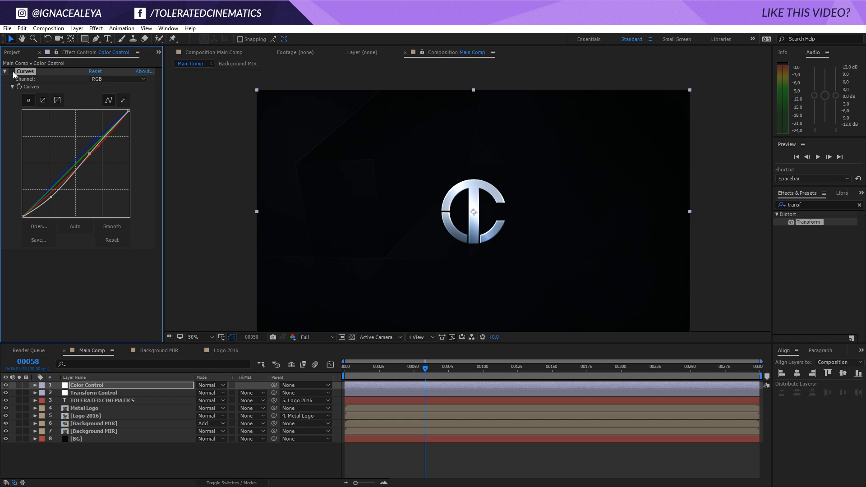
drag(437, 368, 412, 369)
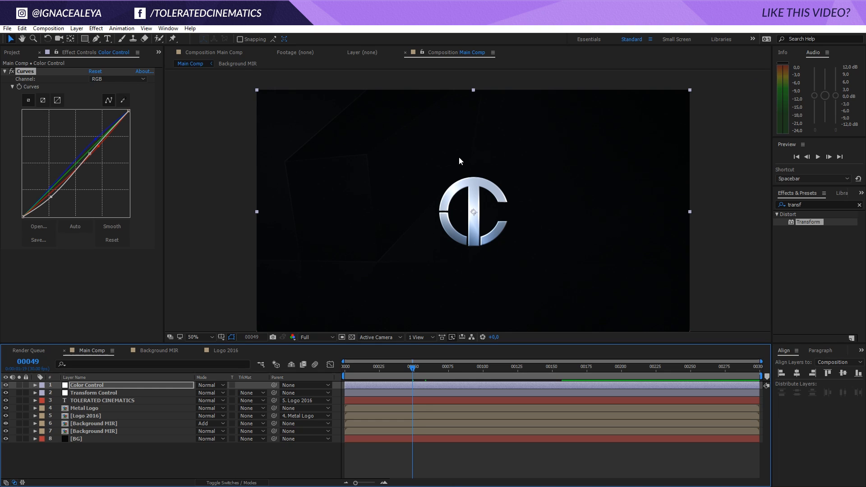
- Add another adjustment layer above Color Control and name it Glow
right_click(110, 461)
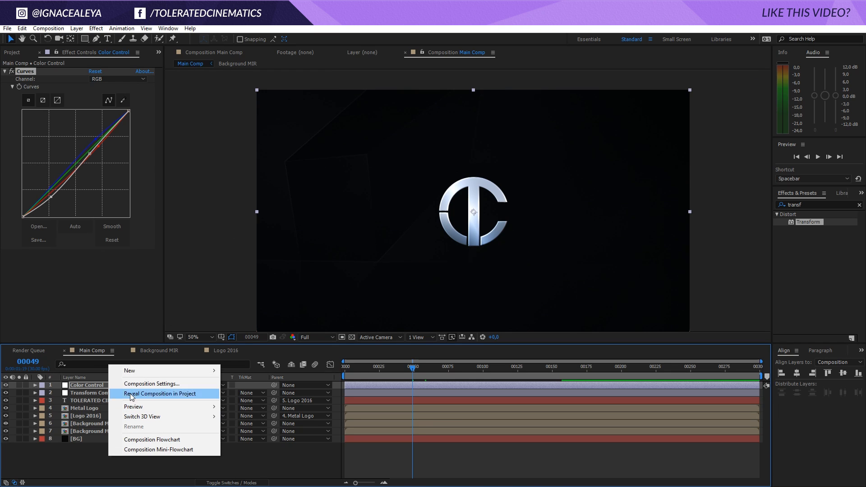
mouse_move(135, 369)
click(51, 440)
key(Return)
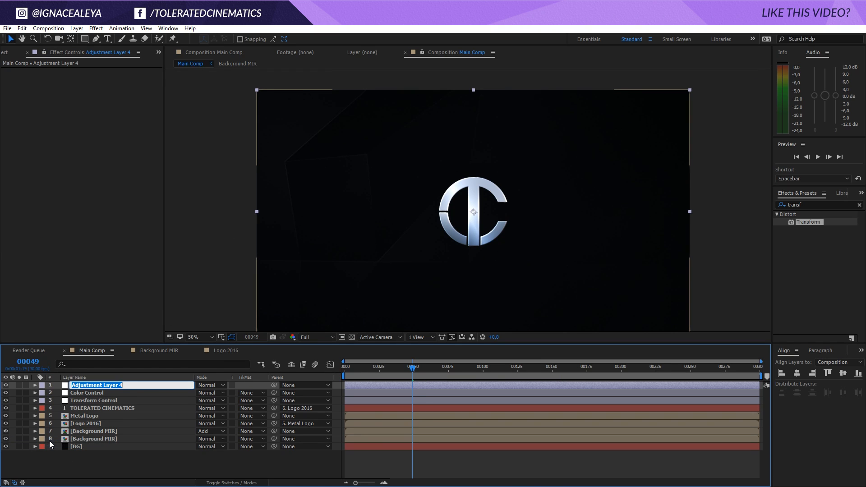
text(Glow)
key(Return)
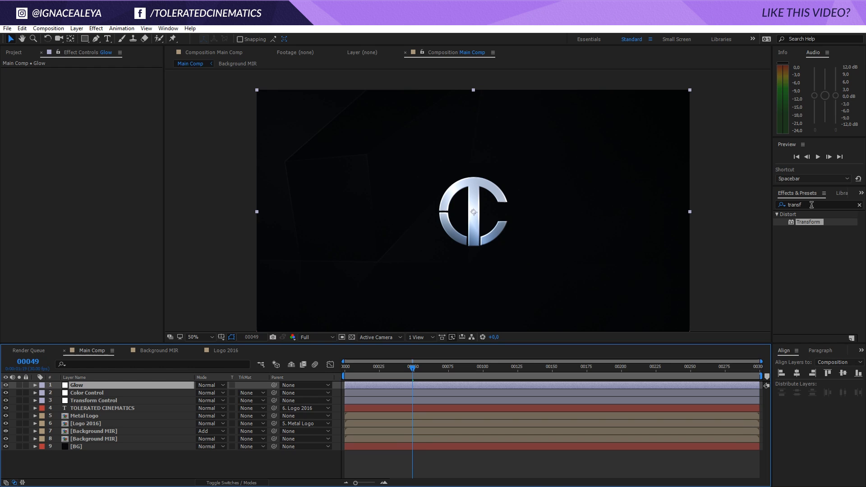
- Find the Perfect Glow preset, apply it to the Glow layer, and scrub through the animation up to frame 132
click(811, 204)
text(perfect)
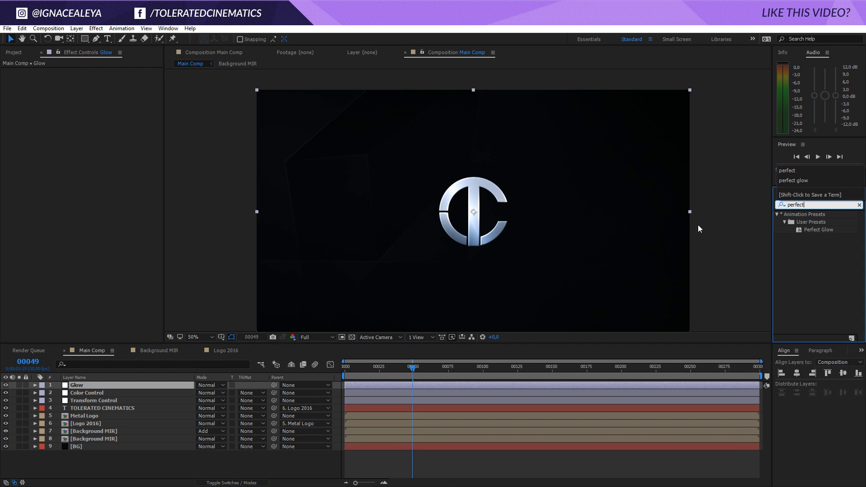
drag(808, 229, 129, 385)
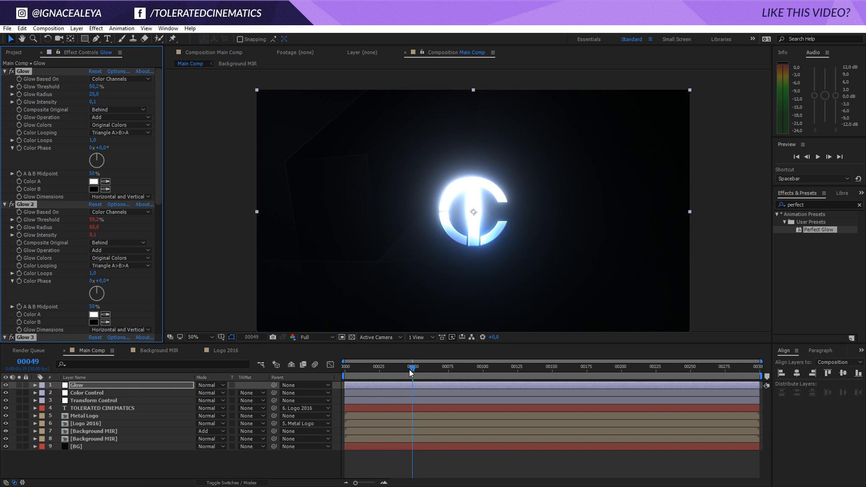
drag(410, 369, 296, 375)
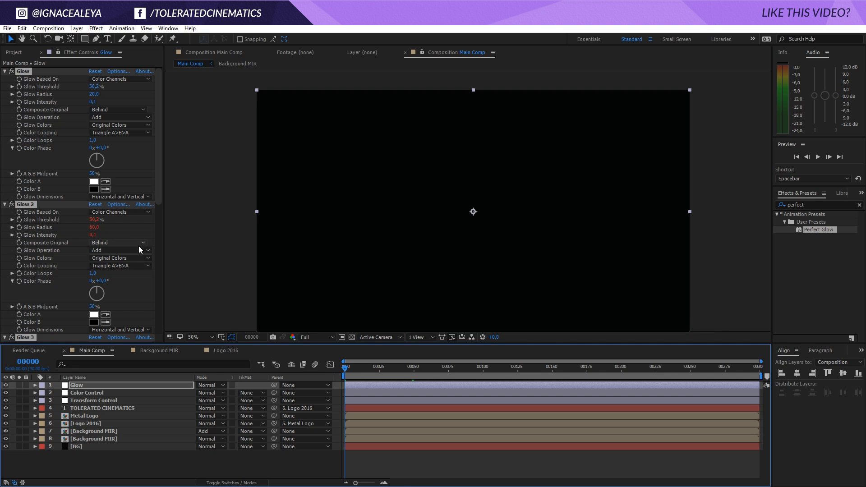
drag(341, 356, 527, 369)
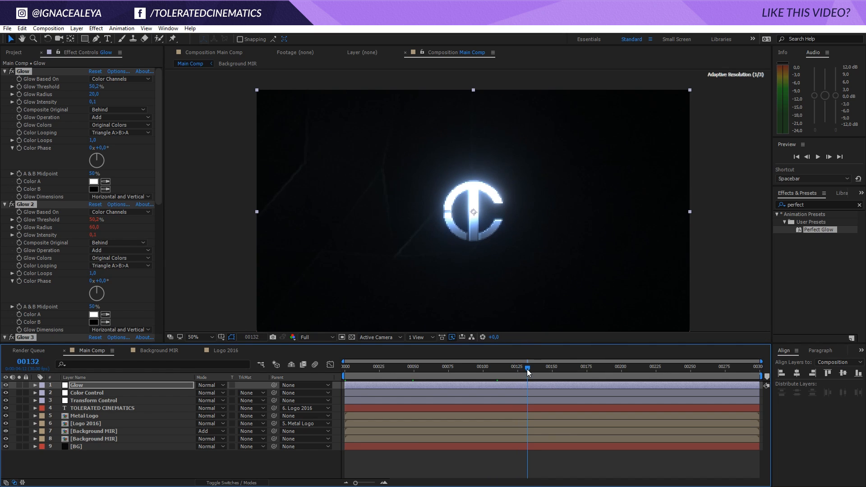
- Keyframe Glow Intensity at 0.1 on frame 132 and 0 at about frame 151, and add a reduced-intensity keyframe at frame 73
click(17, 102)
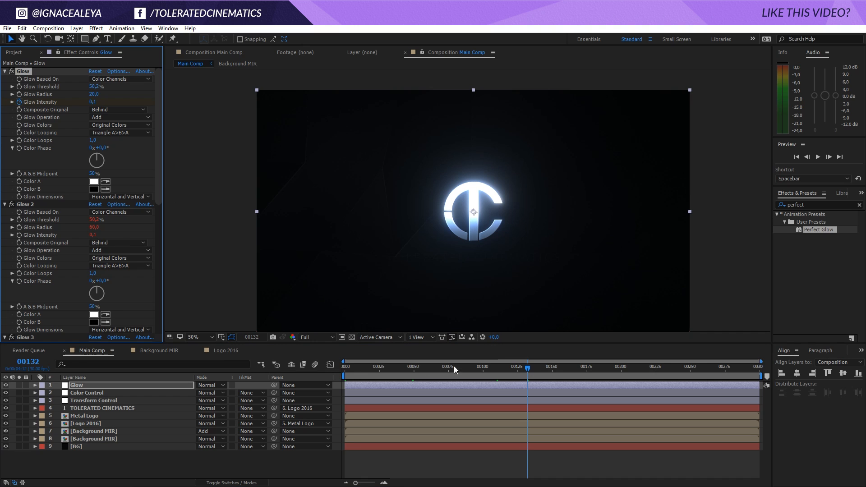
key(u)
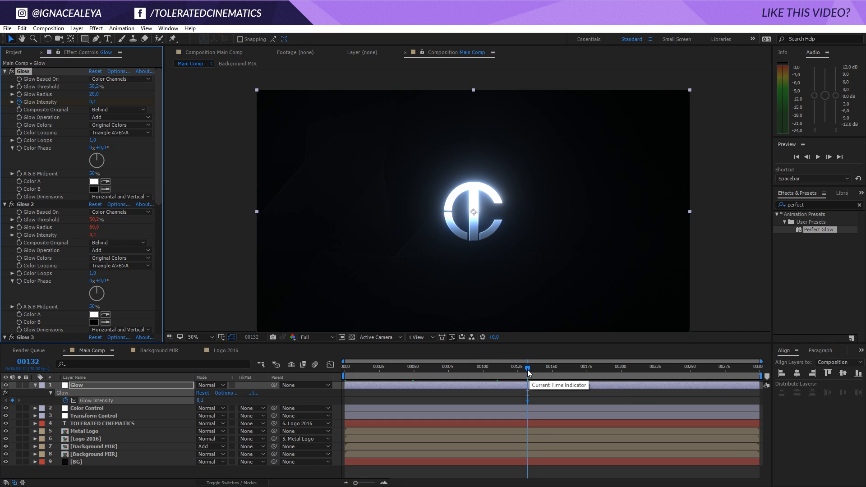
drag(529, 372, 445, 375)
click(93, 102)
text(0)
key(Return)
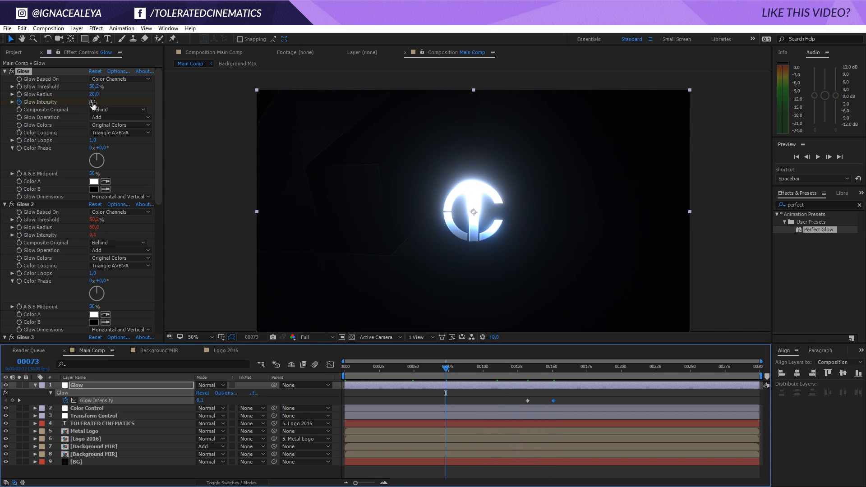
drag(93, 103, 60, 108)
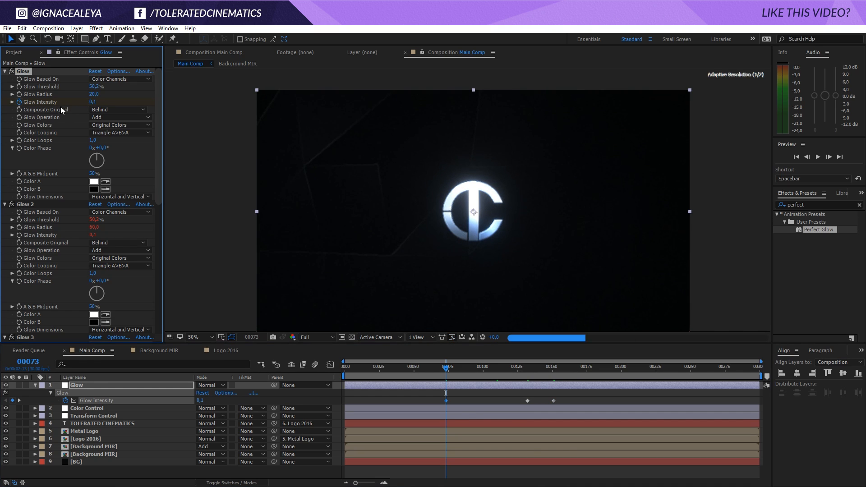
- Keyframe Glow Threshold at 71.8% on frame 73 and 50.2% on frame 132, and preview the glow across the animation
click(20, 86)
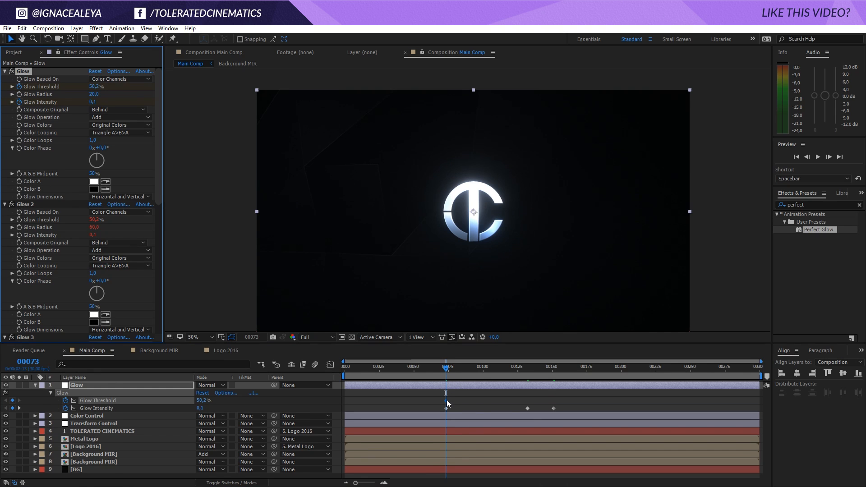
drag(446, 400, 528, 415)
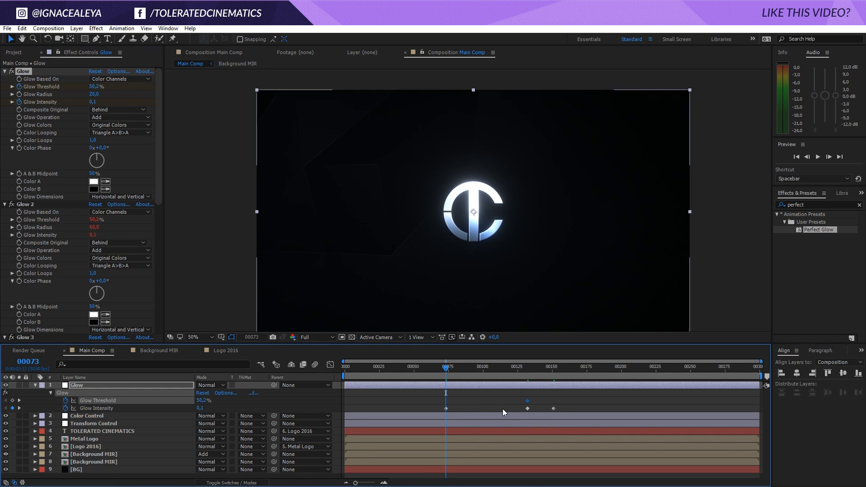
drag(94, 87, 115, 86)
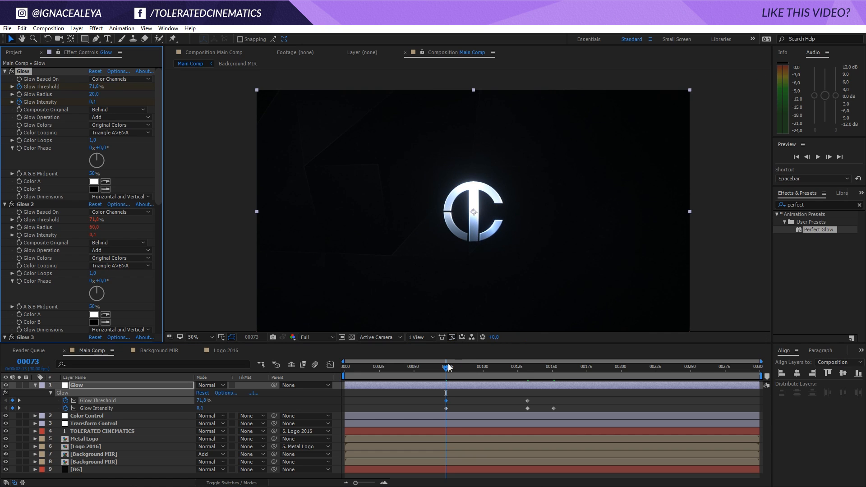
drag(448, 367, 418, 393)
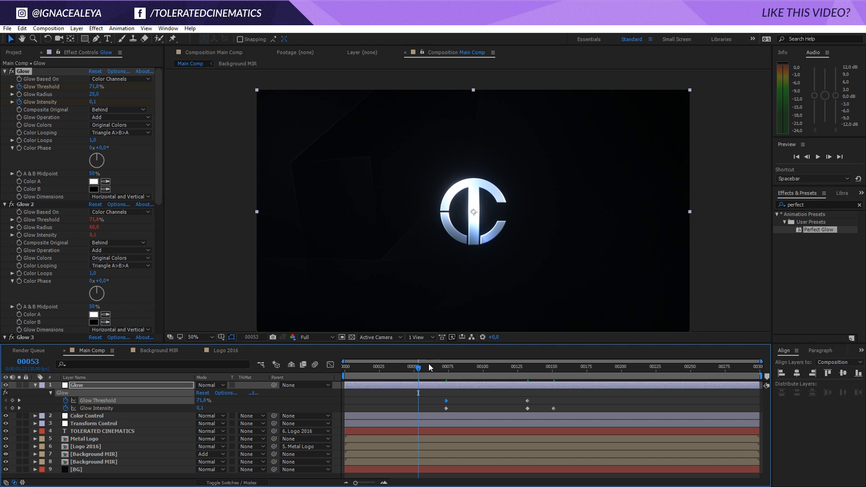
drag(429, 363, 589, 392)
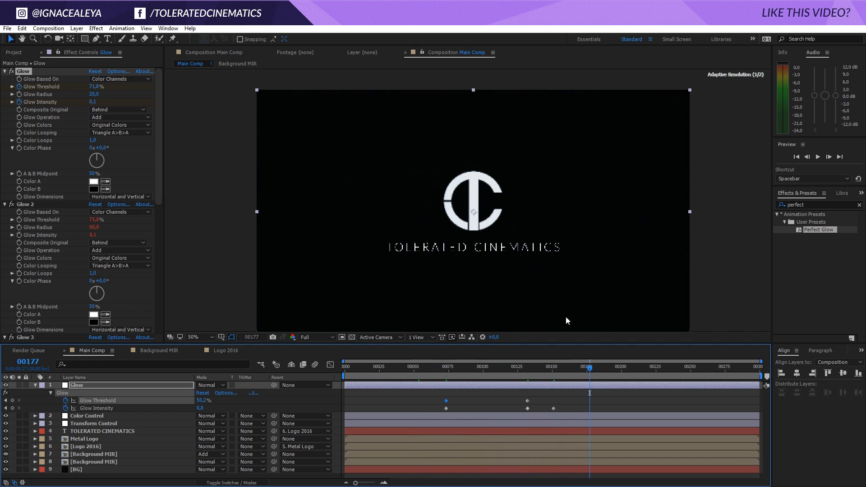
key(space)
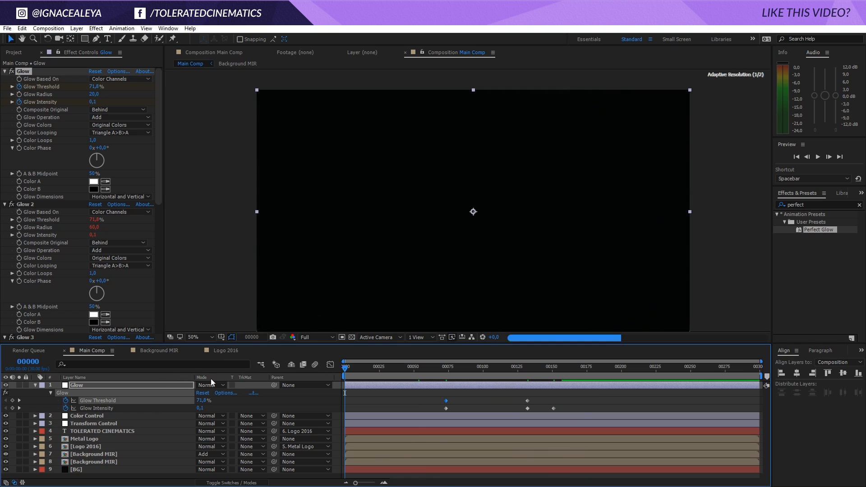
- Look through the fashion clips in the 4k Light Leaks & Film Burns Overlays folder, preview FASHION OVERLAY 06, and import it
click(13, 52)
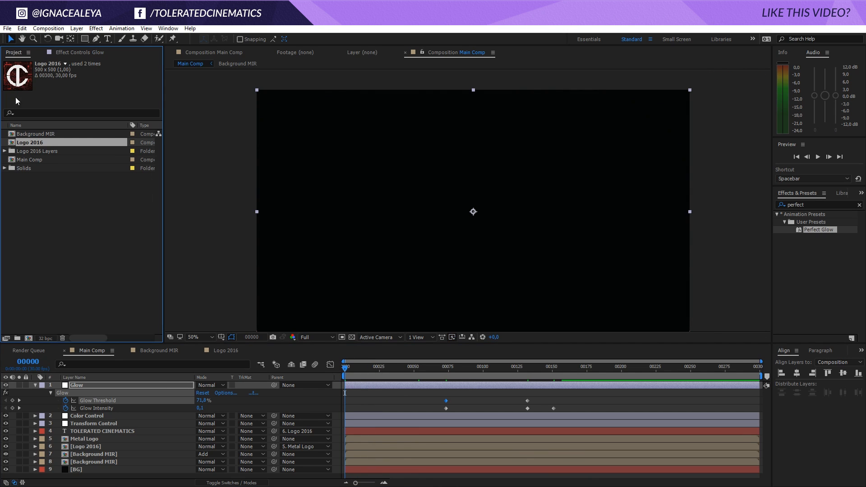
right_click(39, 191)
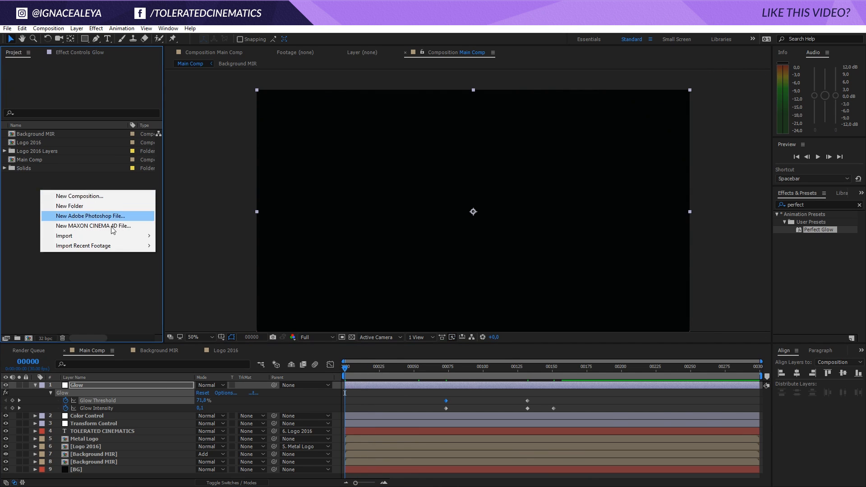
click(185, 235)
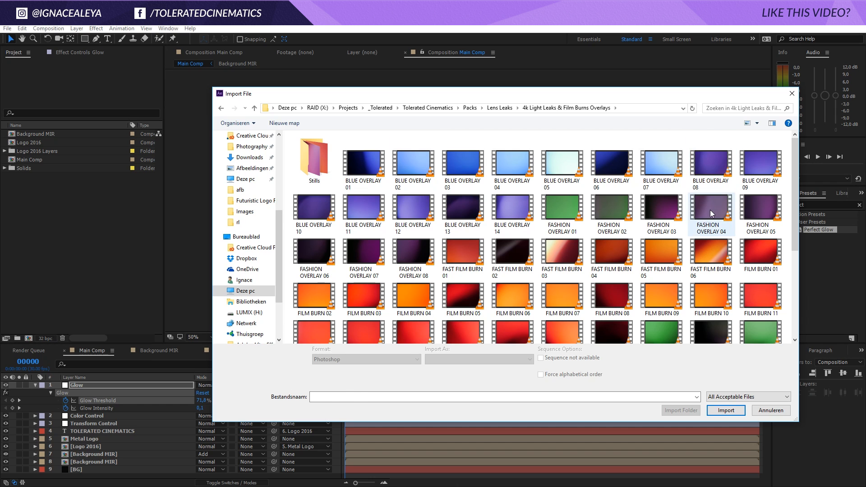
click(656, 209)
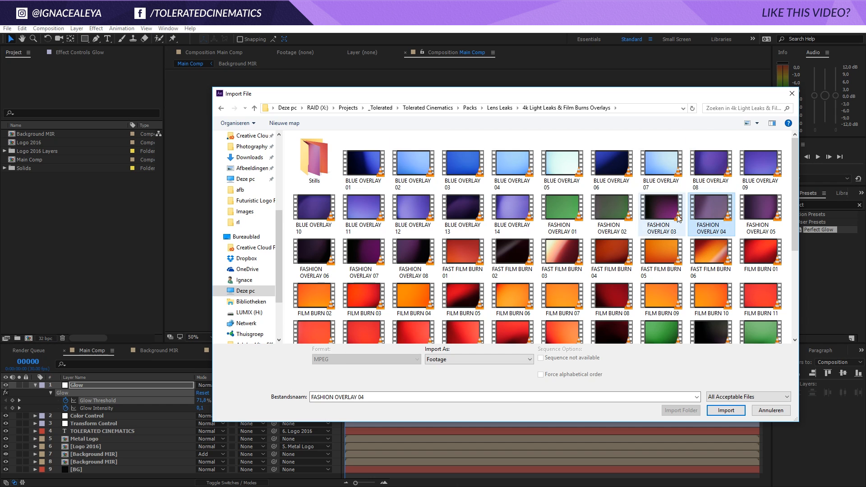
double_click(656, 206)
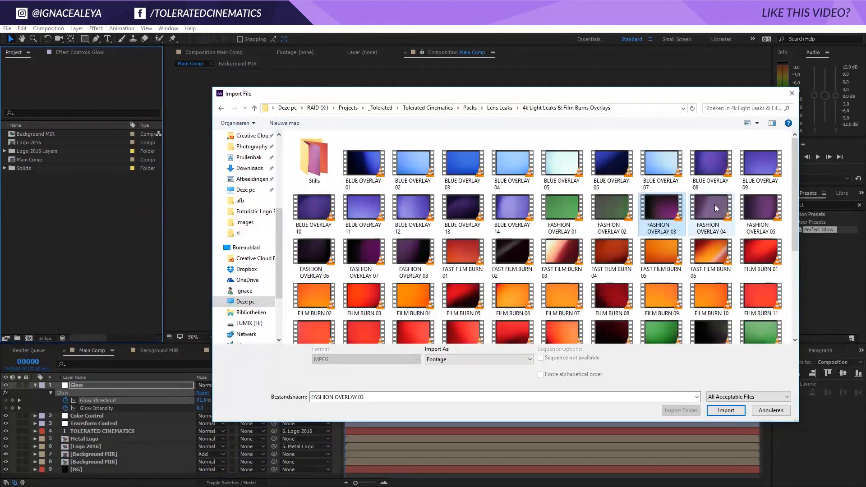
click(750, 207)
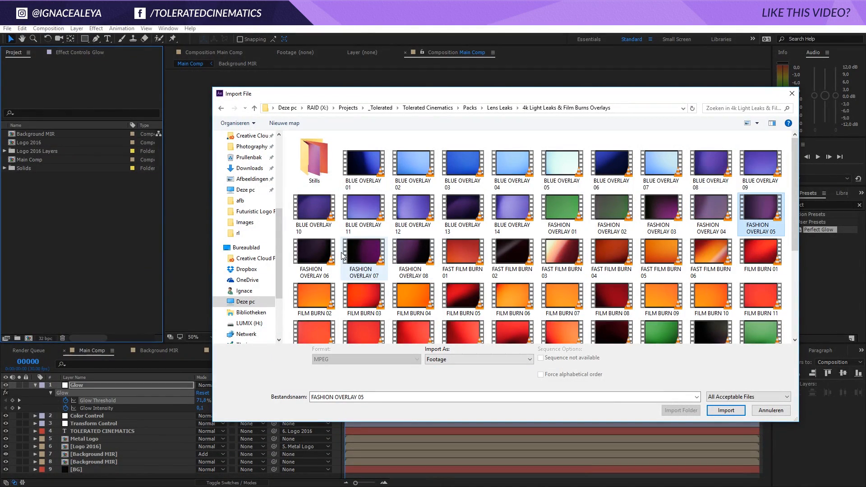
right_click(312, 250)
click(240, 254)
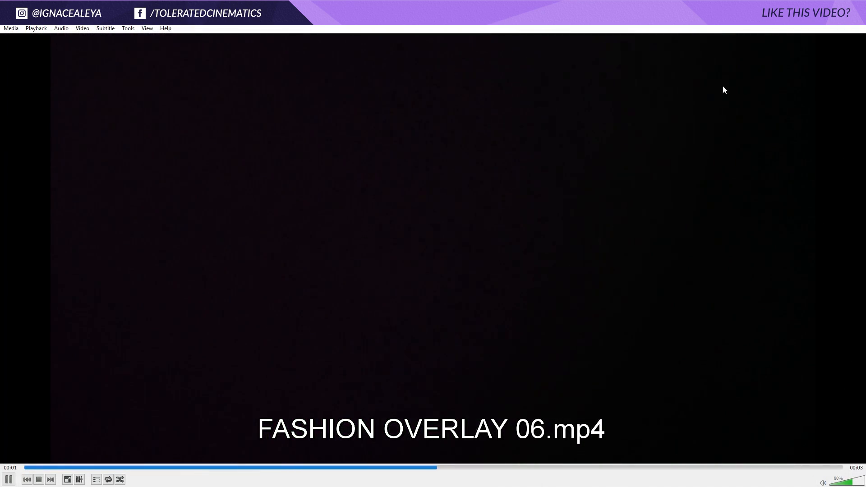
click(854, 19)
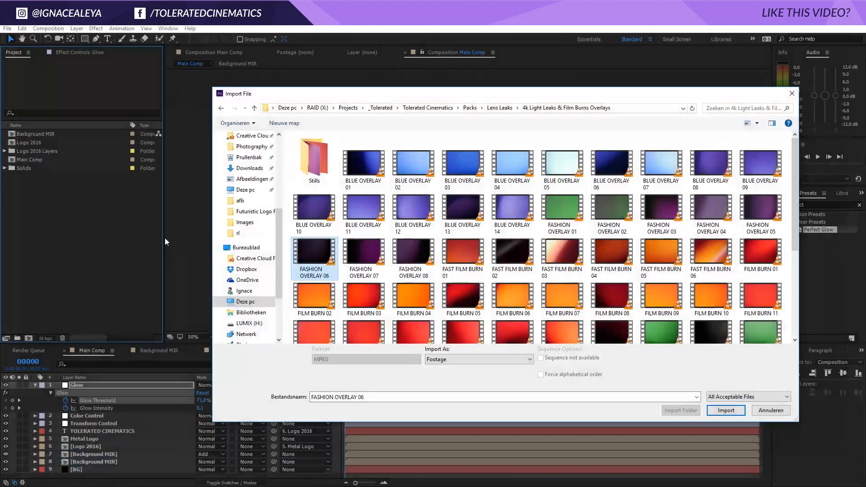
click(719, 416)
- Place FASHION OVERLAY 06.mp4 above the Glow layer in Main Comp, set its blending mode to Add, and preview the opening frames
drag(55, 142, 104, 383)
click(205, 386)
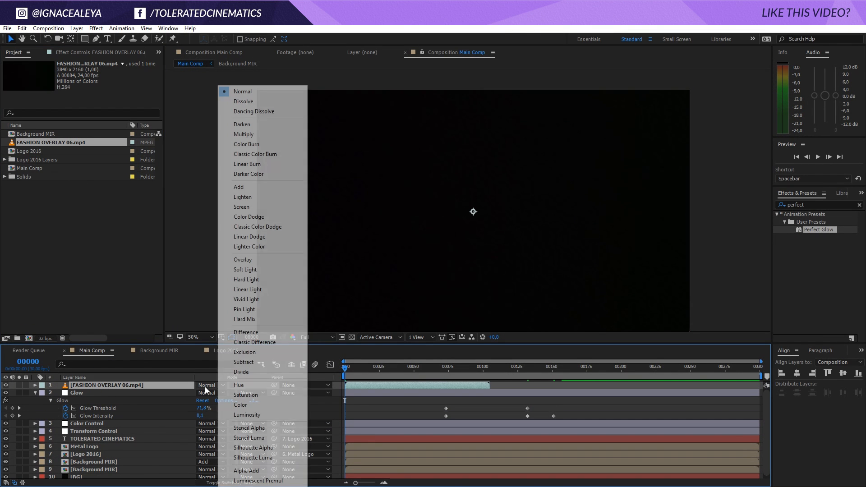
click(254, 189)
click(349, 366)
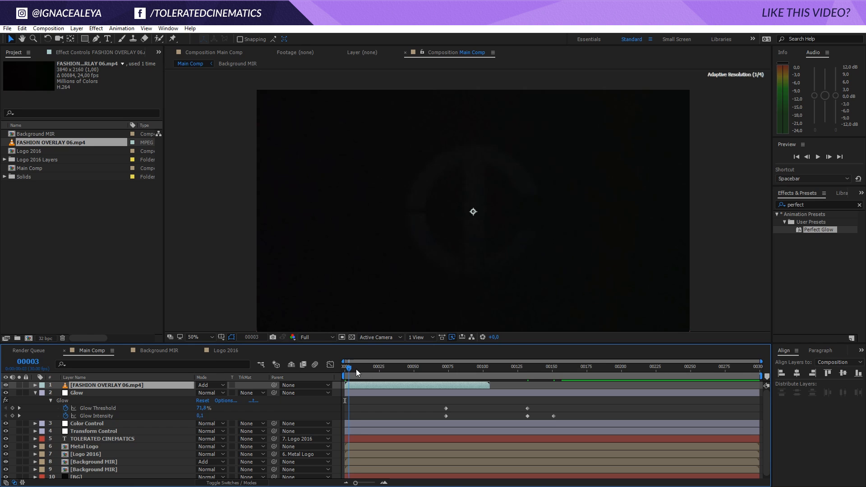
drag(356, 372, 391, 384)
click(388, 366)
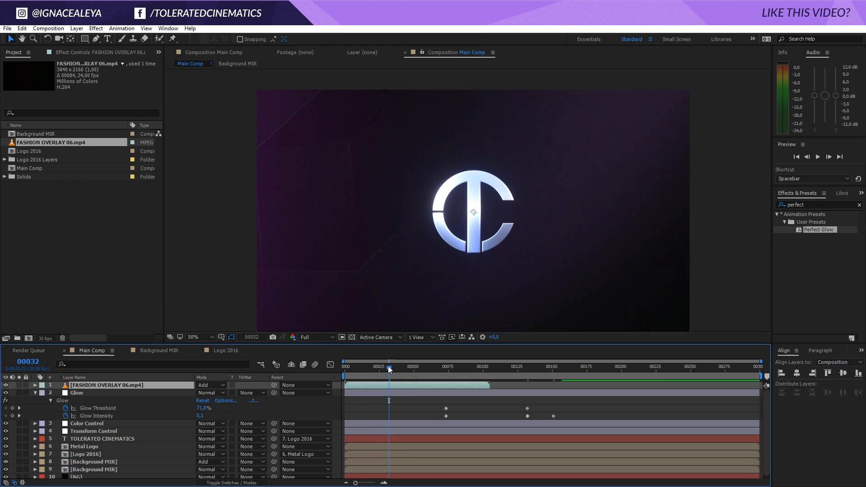
- Split the overlay at frame 30, move its first part to start at frame 126, and shift the second part to frame 0
click(386, 366)
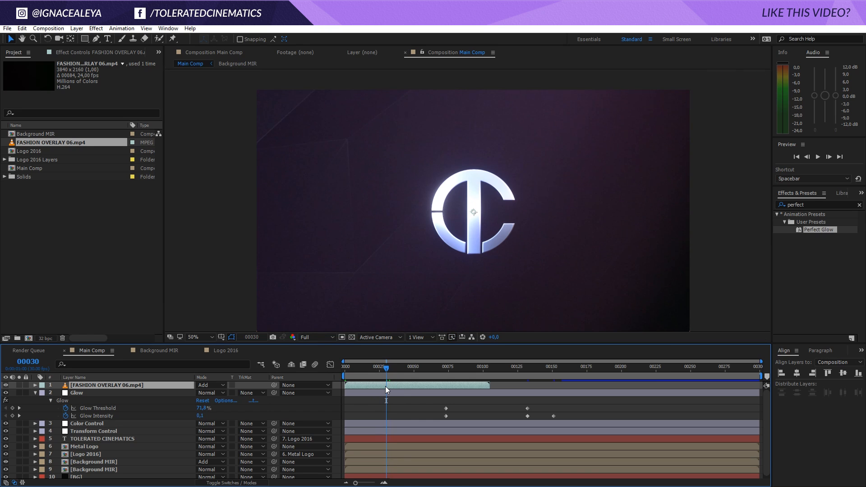
key(ctrl+shift+d)
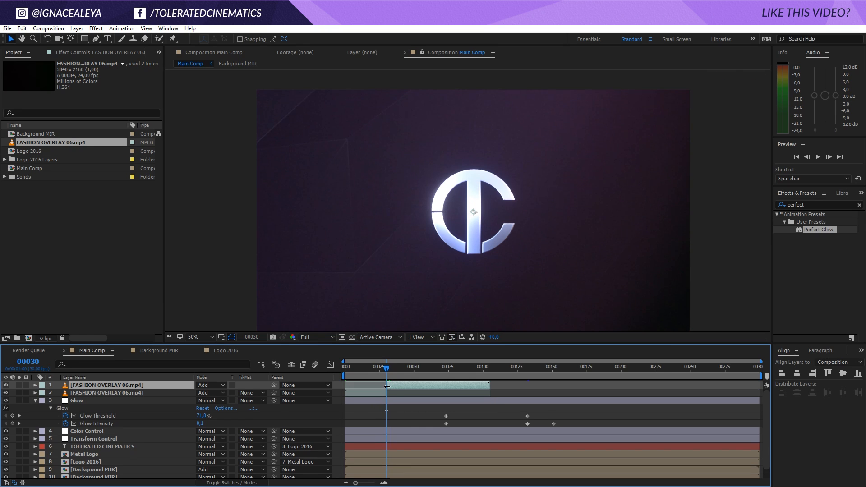
drag(374, 393, 546, 394)
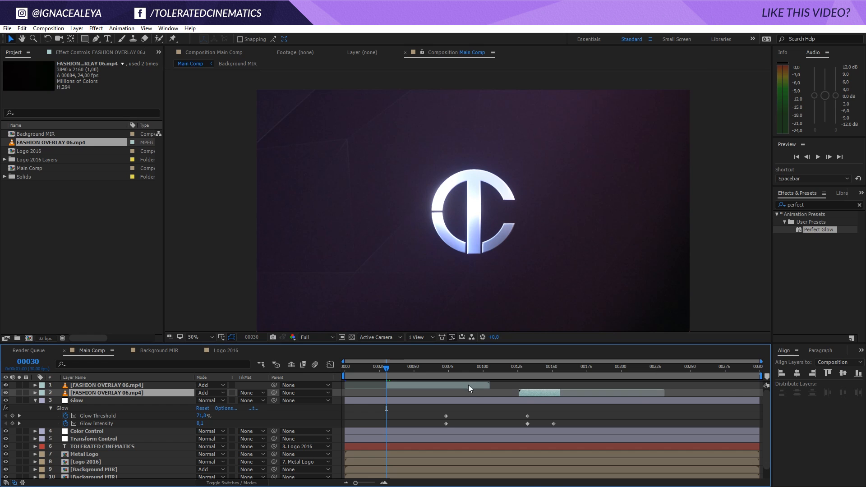
drag(448, 382, 406, 392)
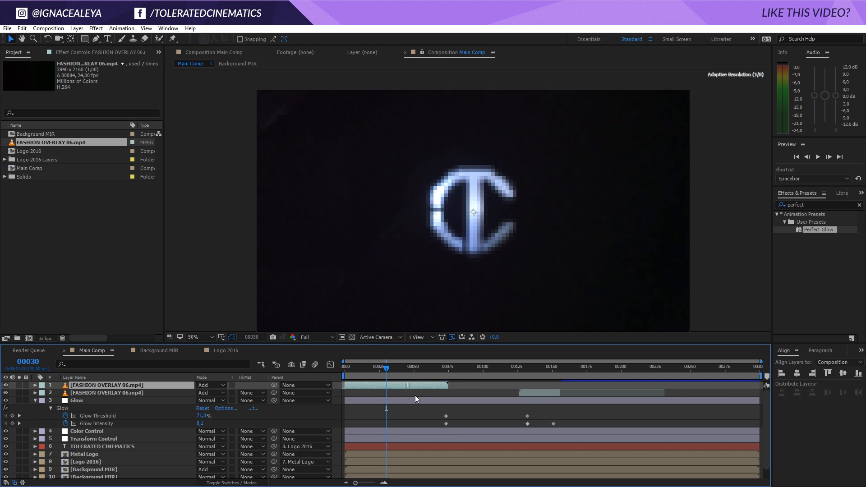
- Keyframe the opacity of the overlay part starting at frame 126 at 100% on frame 150 and 0% on frame 156, and return to its first frame
drag(348, 372, 551, 395)
click(543, 393)
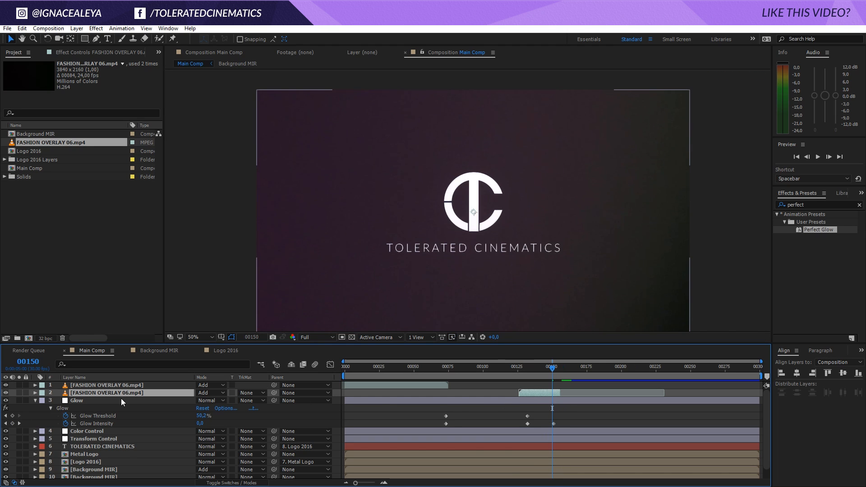
key(t)
click(57, 401)
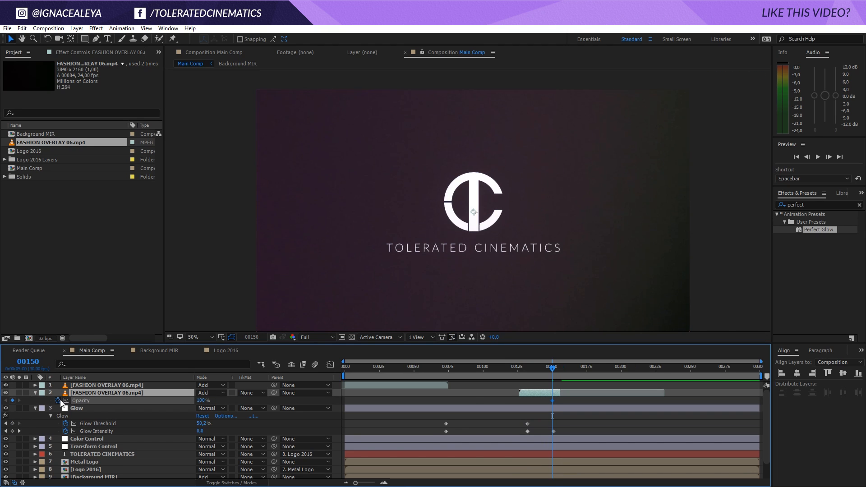
click(553, 367)
mouse_move(558, 368)
mouse_down()
mouse_move(541, 375)
mouse_move(560, 369)
mouse_up()
click(200, 400)
text(0)
key(Return)
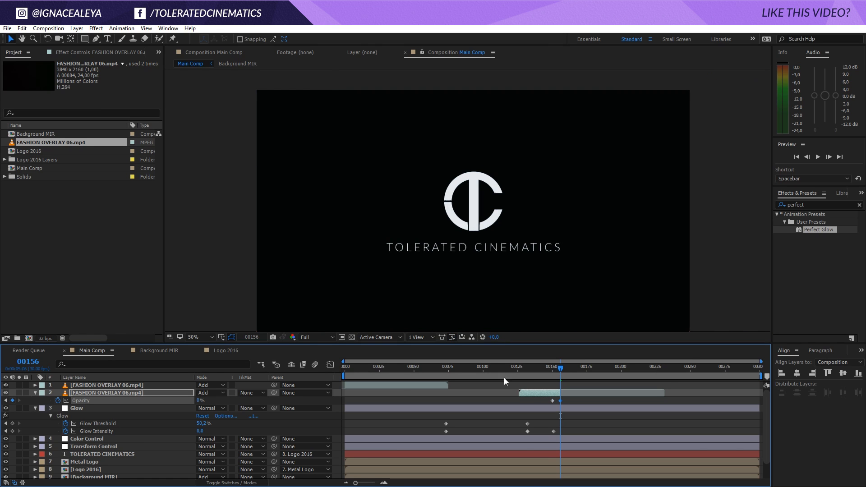
drag(504, 378, 305, 388)
key(i)
- Add an adjustment layer named Vignette and move it to the top of the layer stack
click(102, 454)
click(77, 28)
mouse_move(21, 39)
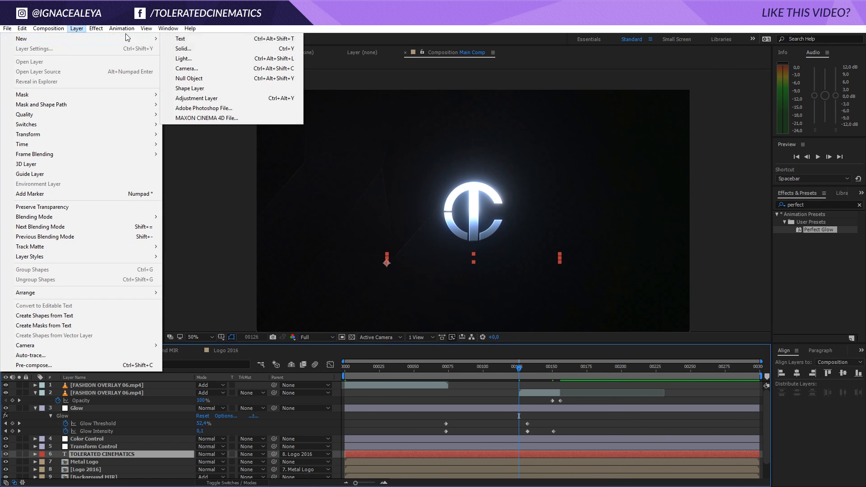
click(209, 98)
key(Return)
text(Vignette)
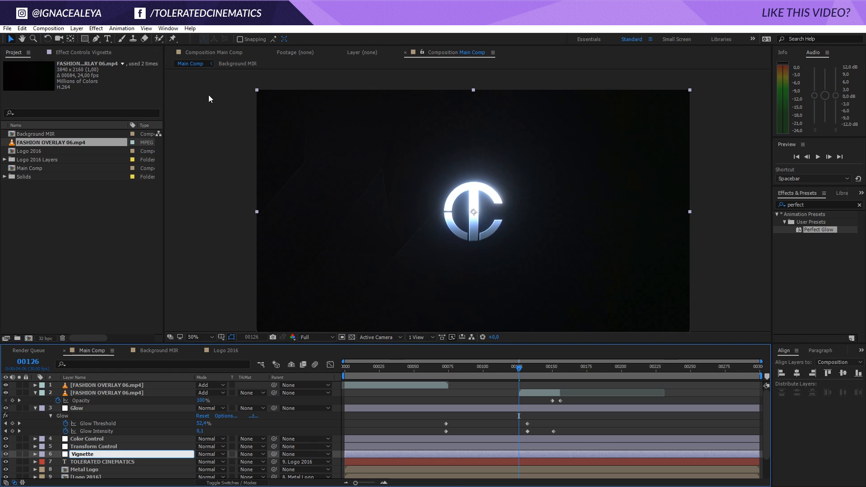
key(Return)
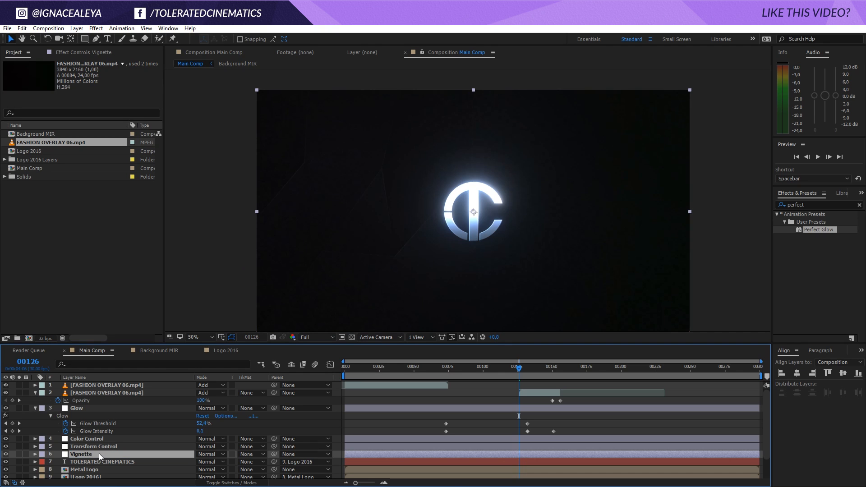
drag(99, 453, 116, 386)
- Apply Curves to the Vignette layer and pull the middle of the RGB curve down to darken the image
click(96, 28)
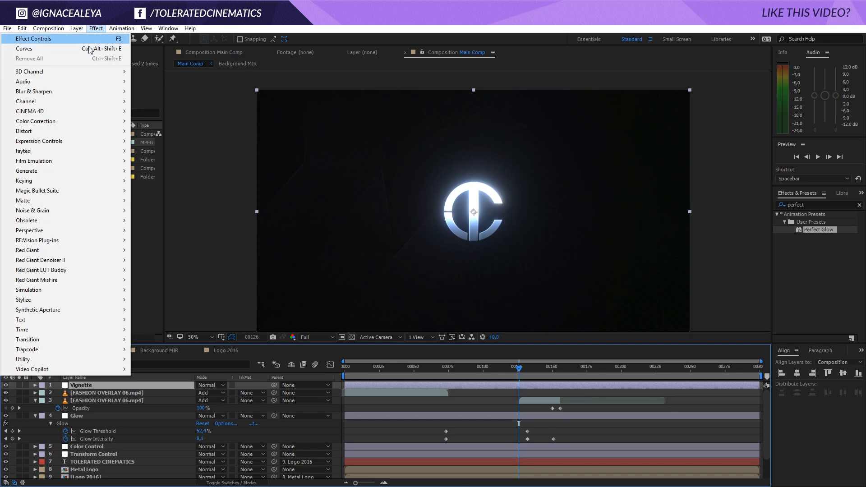
mouse_move(62, 125)
click(154, 300)
drag(79, 160, 82, 185)
- Add a full-frame elliptical mask to the Vignette layer, set it to Subtract, and feather it by 765 pixels
drag(85, 39, 109, 63)
double_click(84, 39)
key(v)
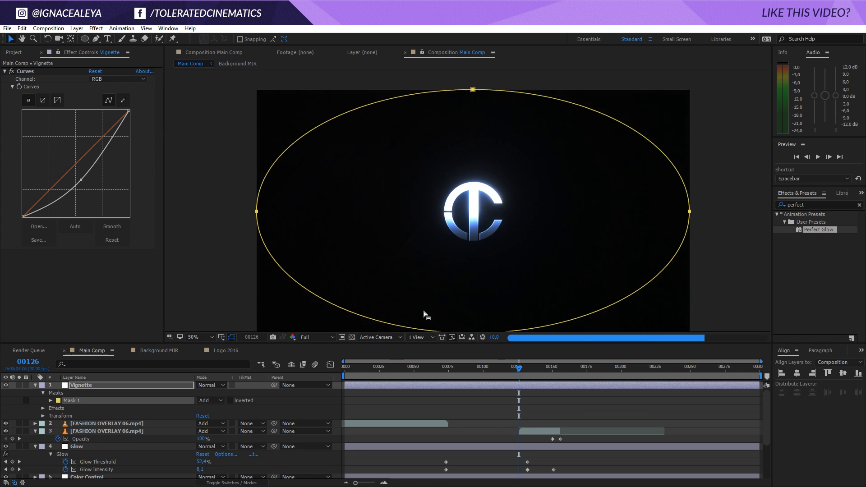
click(208, 401)
click(212, 412)
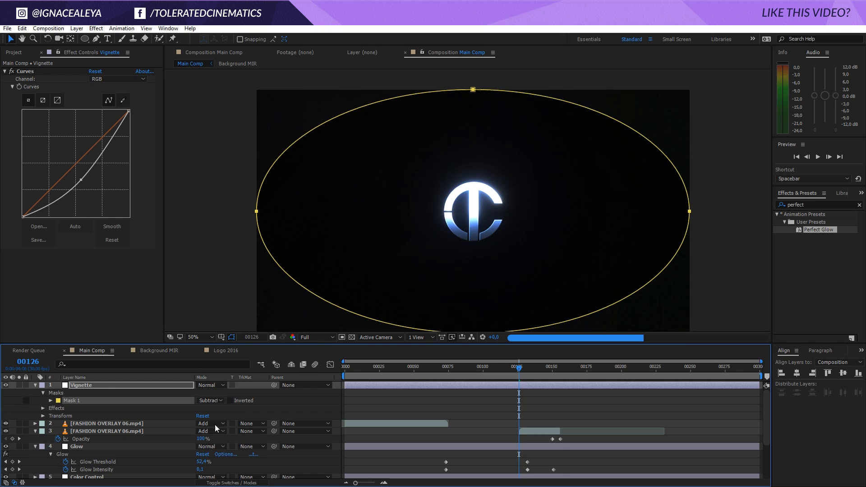
key(f)
drag(214, 401, 542, 379)
key(ctrl+shift+a)
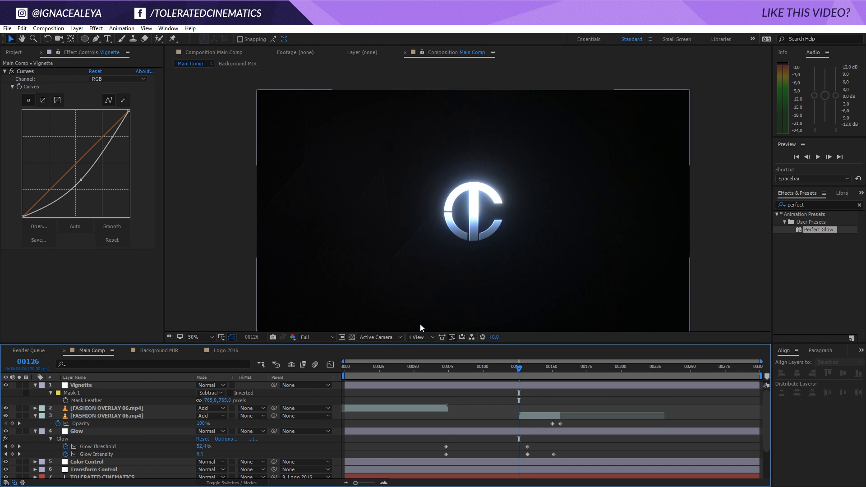
- Fit the composition in the viewer, compare the image with and without the vignette, and scrub through the animation to frame 227
key(comma)
click(203, 337)
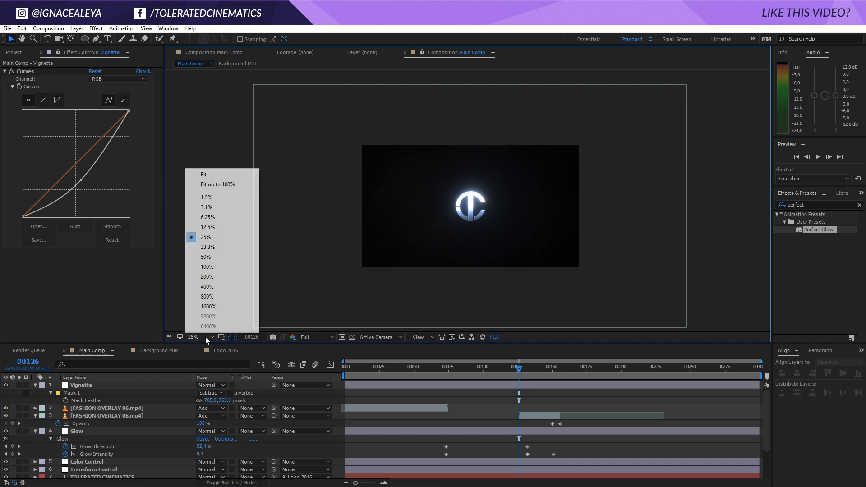
click(203, 171)
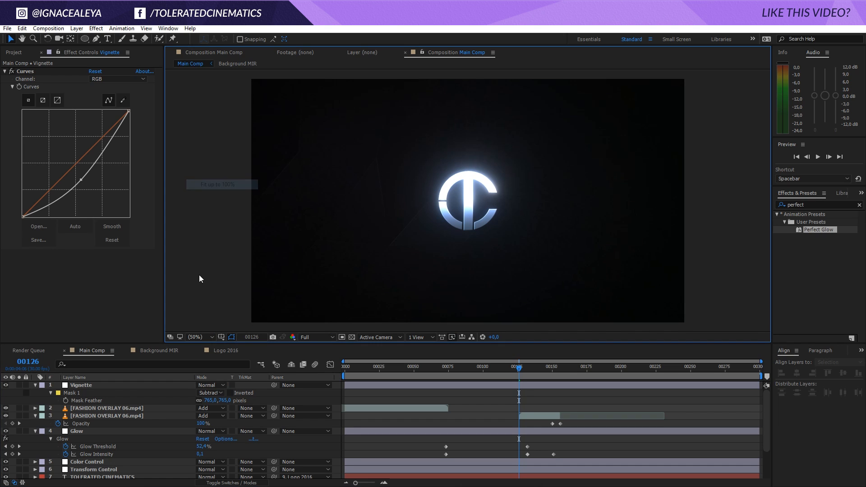
click(6, 386)
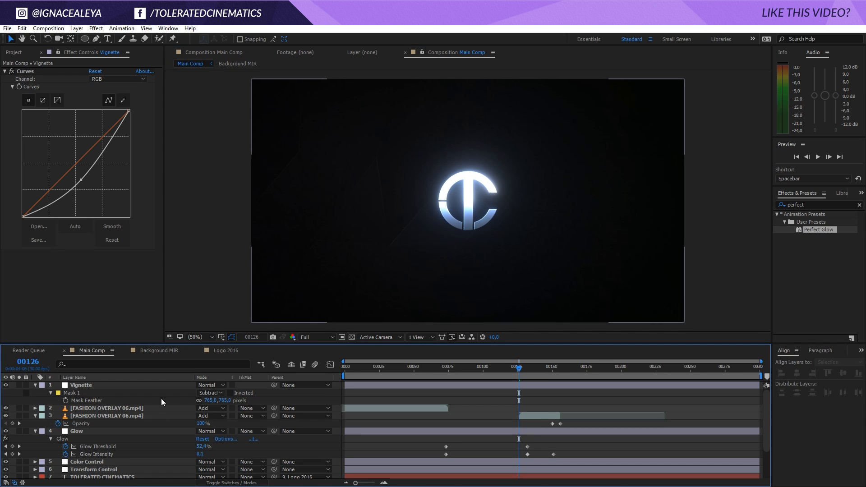
drag(376, 375, 635, 374)
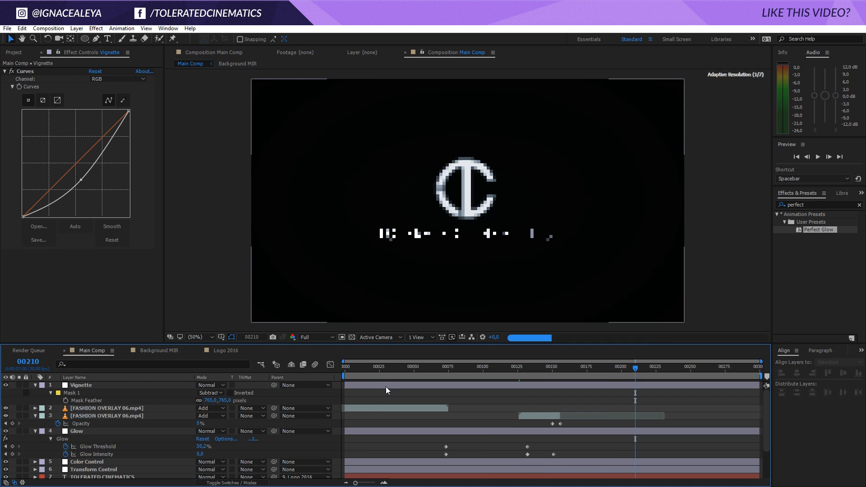
mouse_move(118, 386)
mouse_down()
mouse_move(103, 422)
mouse_move(93, 411)
mouse_move(104, 385)
mouse_up()
click(376, 367)
drag(387, 366, 656, 367)
click(672, 390)
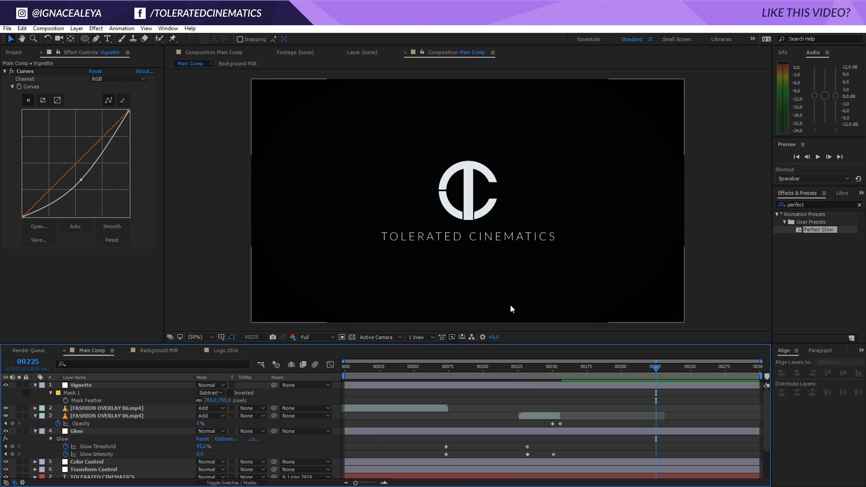
scroll(681, 244, up, 1)
scroll(681, 244, down, 1)
click(659, 367)
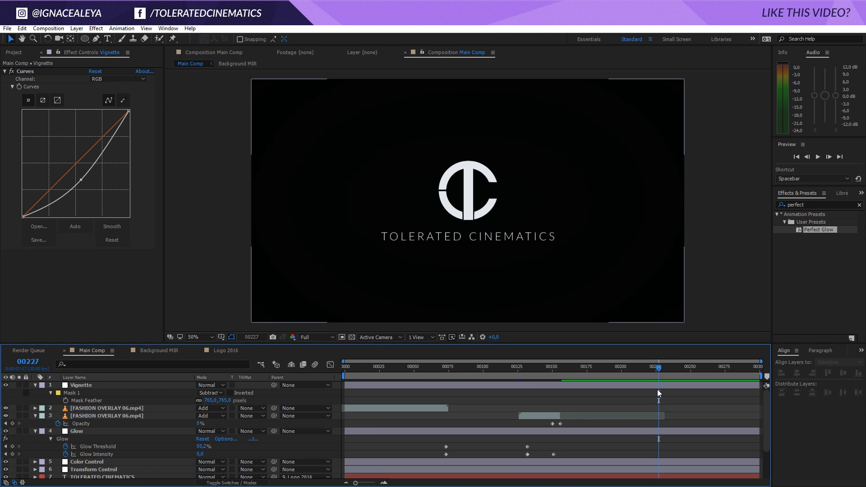